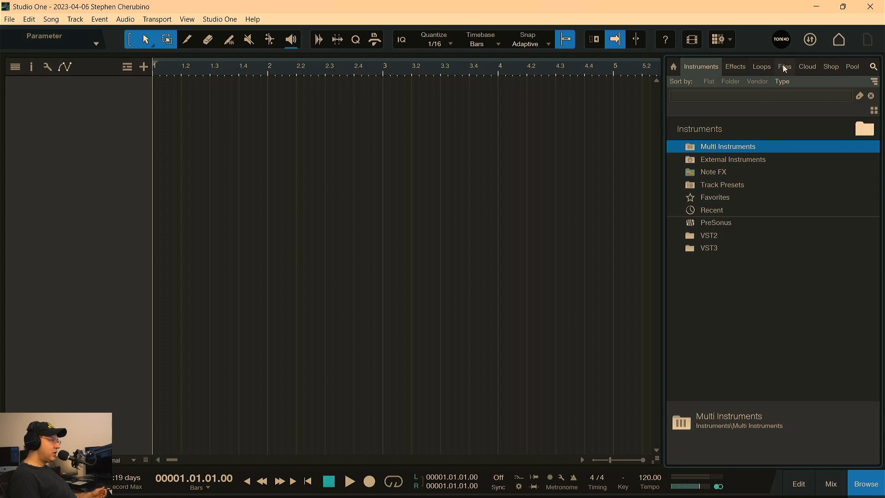
Look through the Sound Sets in the file browser and expand the Synthspiration set
left_click(786, 66)
scroll(728, 238, "down", 10)
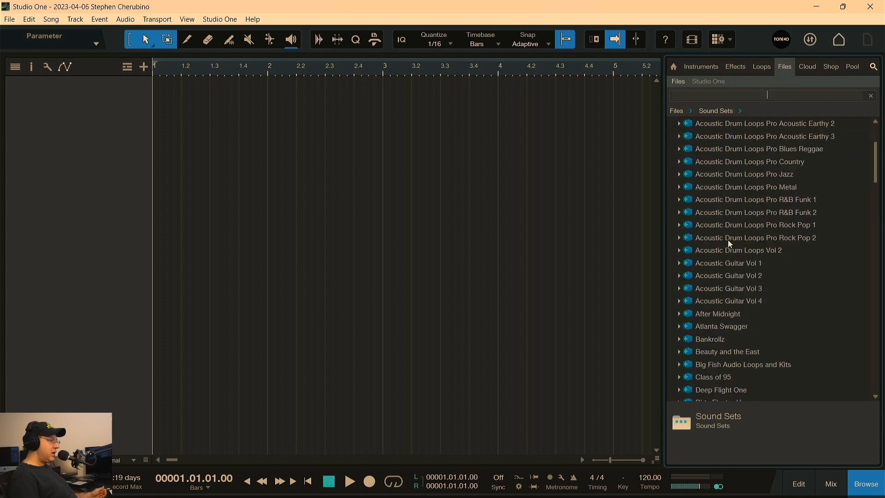
scroll(727, 231, "down", 15)
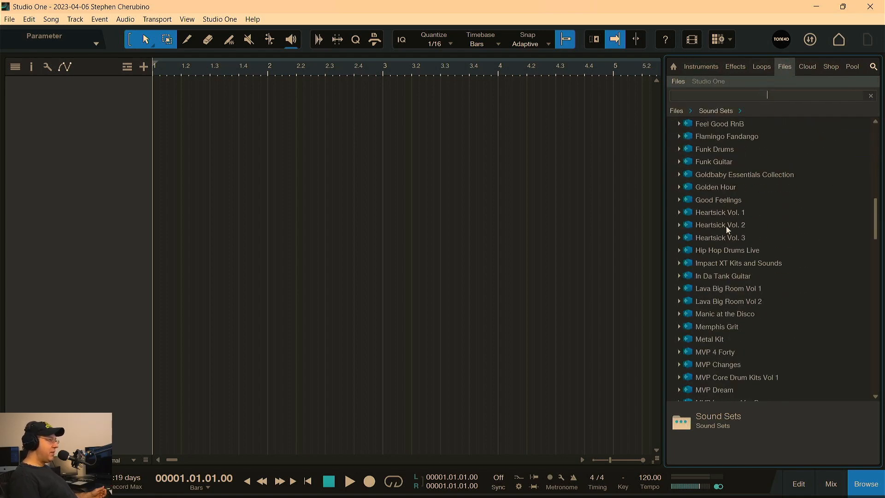
scroll(722, 228, "down", 15)
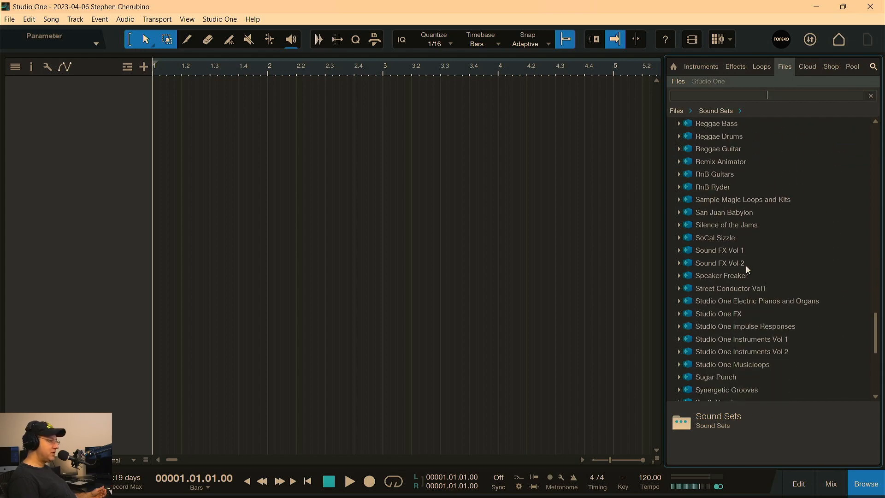
scroll(739, 274, "down", 5)
scroll(735, 284, "up", 1)
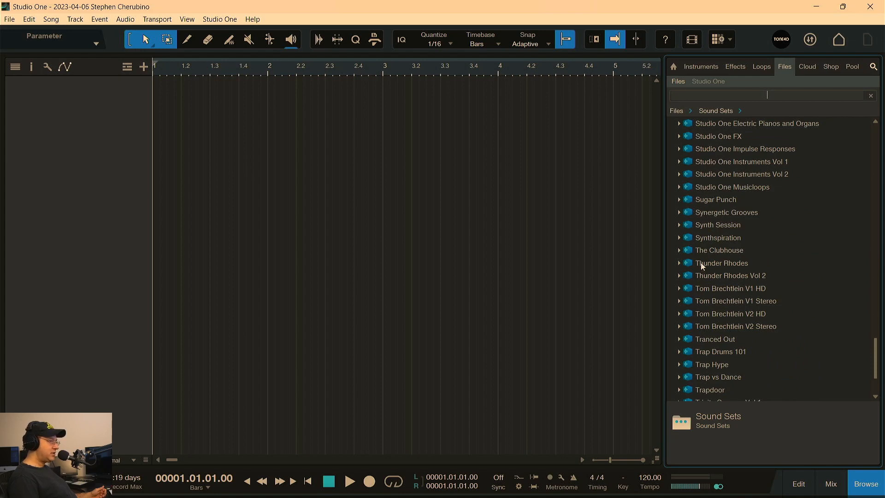
left_click(678, 237)
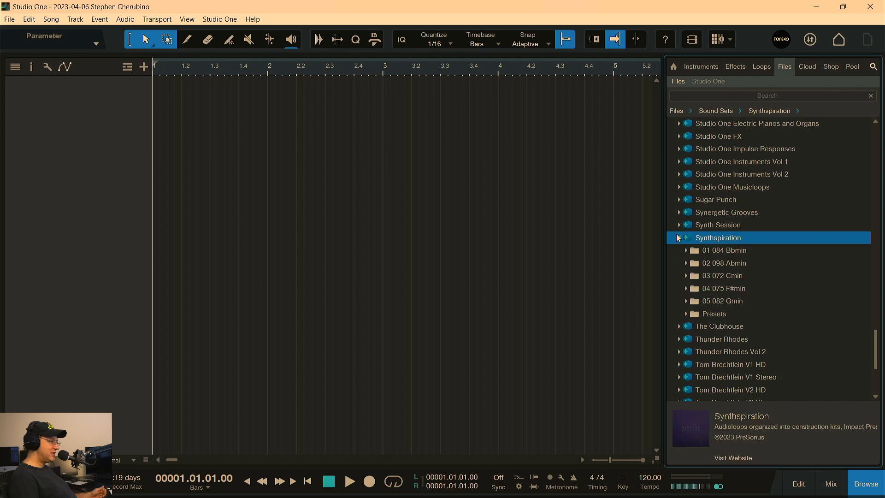
Preview the 01 Demo Mix 118 Am loop from the 01 118 Am folder of Synergetic Grooves, and collapse that set
left_click(679, 212)
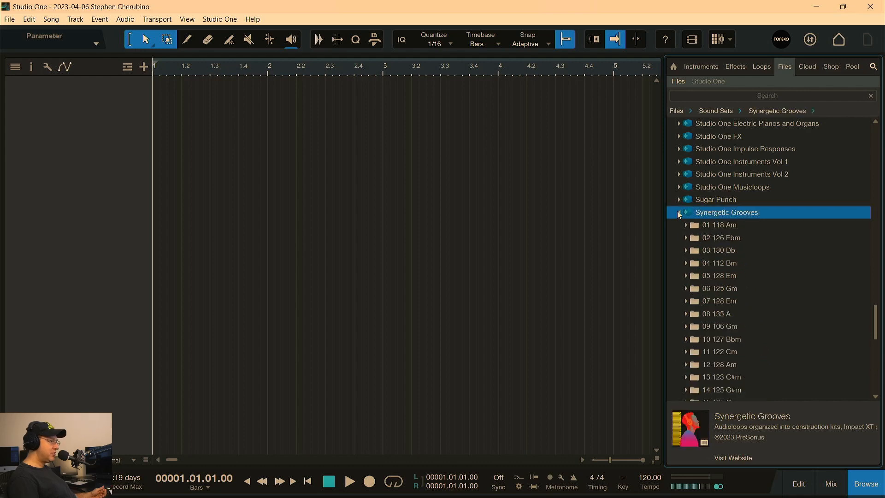
left_click(684, 225)
left_click(723, 238)
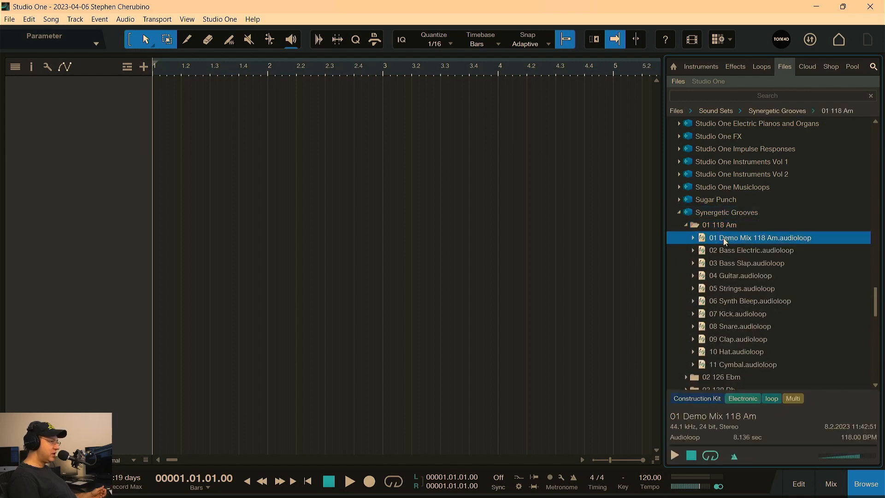
left_click(677, 212)
Preview the 01 Demo Mix 098 Abmin loop in Synthspiration's 02 098 Abmin folder, and collapse the folder
left_click(691, 265)
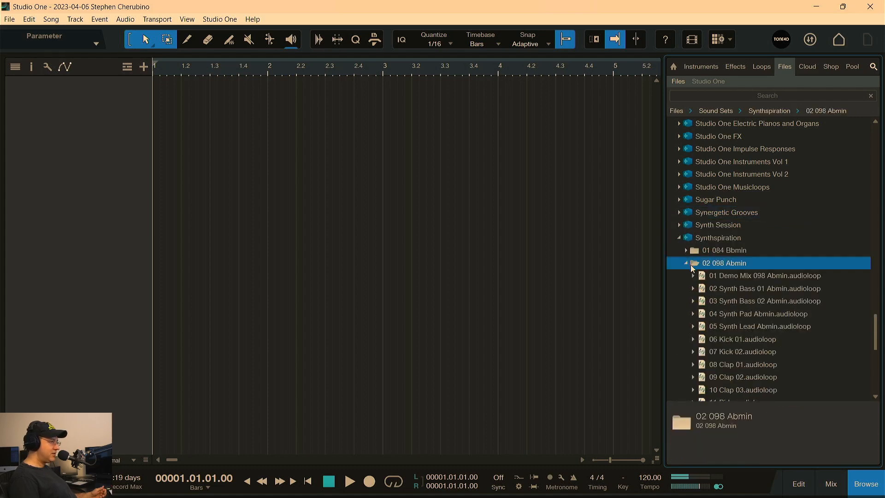
left_click(720, 277)
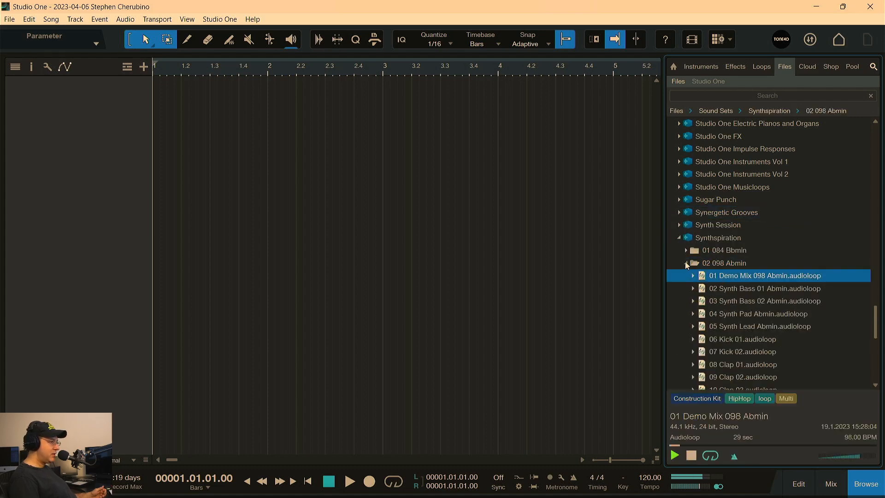
left_click(685, 263)
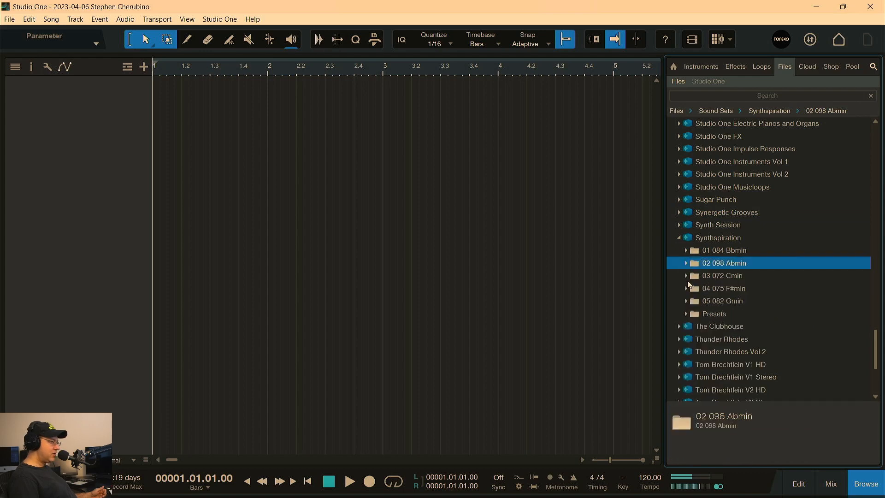
Expand Synthspiration's 03 072 Cmin folder, preview its 01 Demo Mix 072 Cmin loop and look through its loops
left_click(695, 278)
left_click(715, 289)
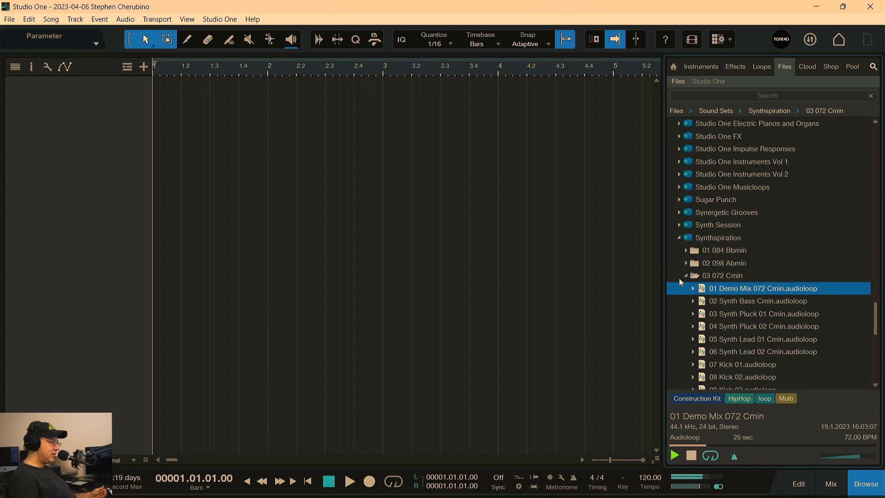
scroll(726, 328, "down", 3)
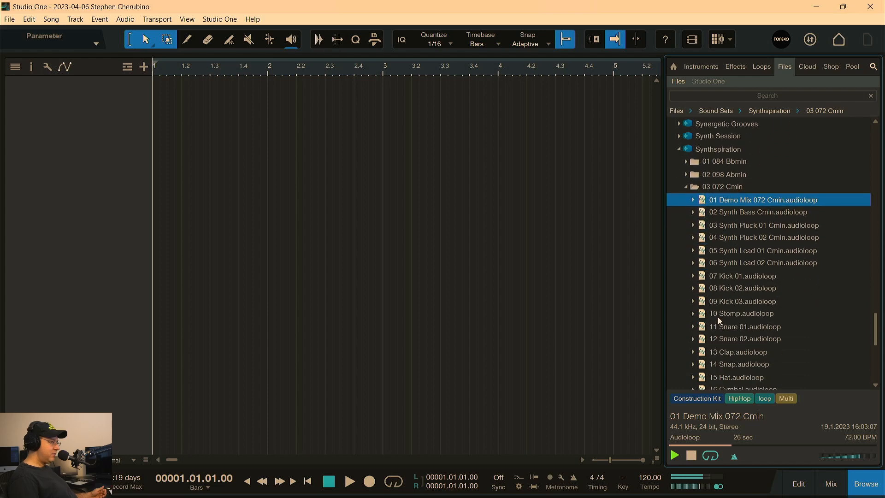
scroll(717, 316, "down", 1)
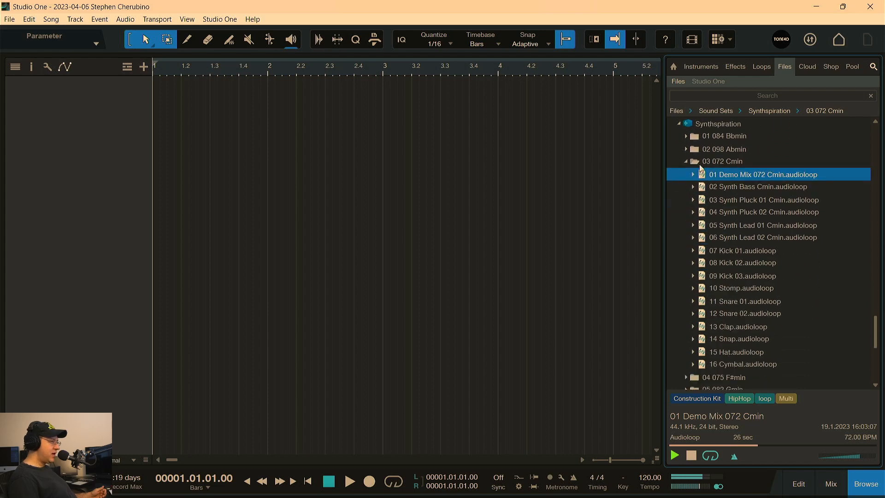
Add the loops from 07 Kick 01 through 16 Cymbal as separate tracks at the song start, and briefly play them
left_click(726, 250)
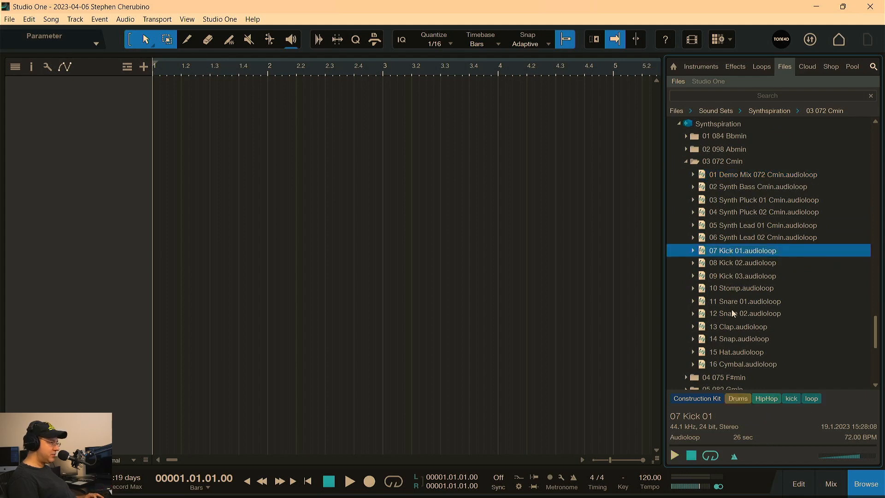
left_click(736, 364, "shift")
left_click_drag(700, 261, 161, 176)
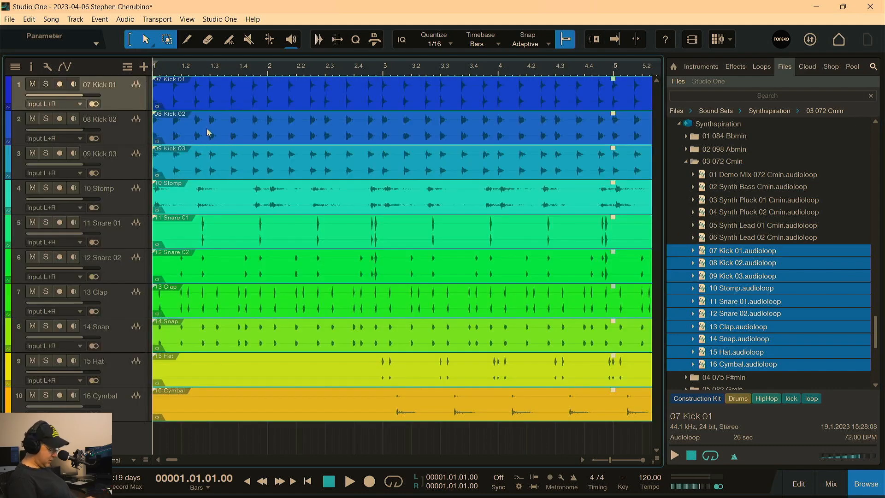
key("space")
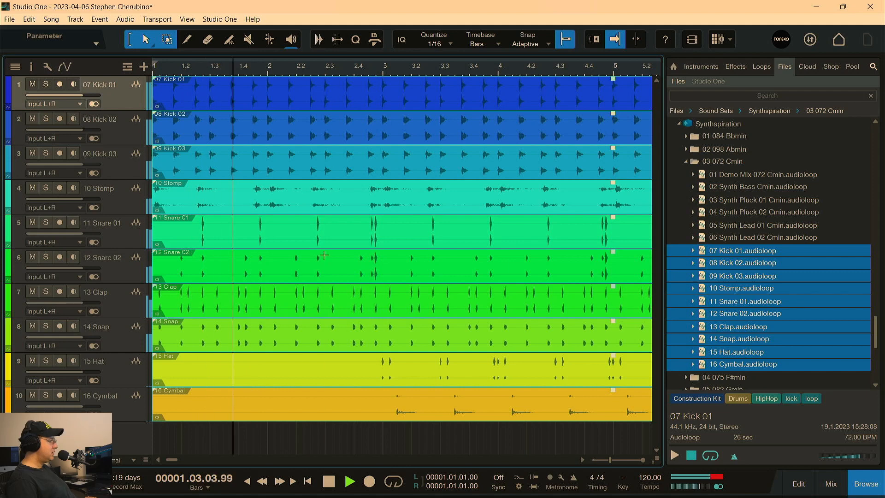
key("space")
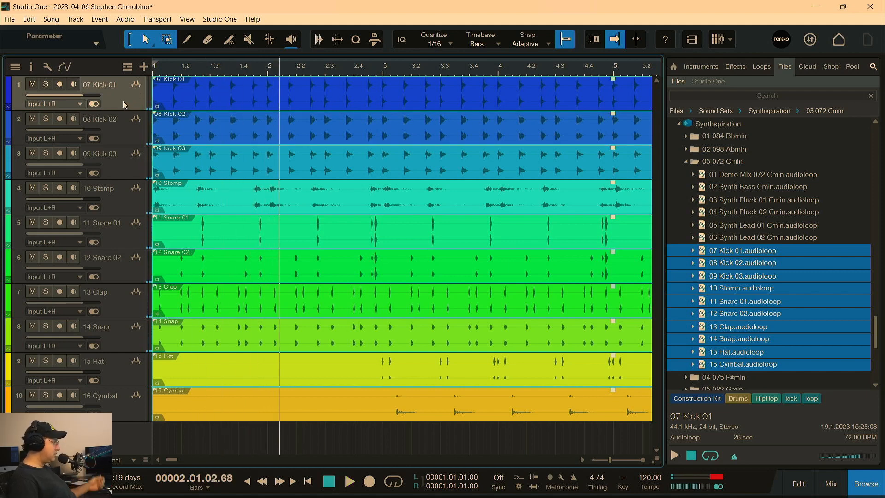
Select all ten drum tracks, from 07 Kick 01 through 16 Cymbal, and pack them into a folder track
left_click(127, 408, "shift")
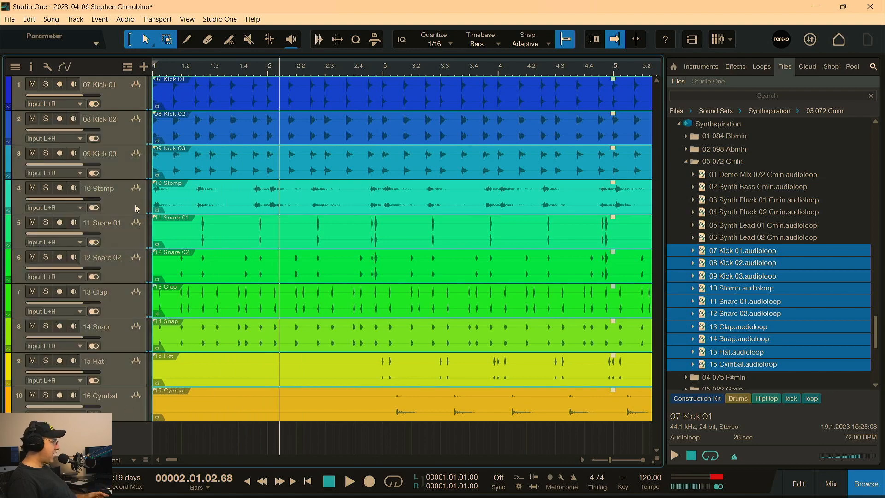
right_click(116, 98)
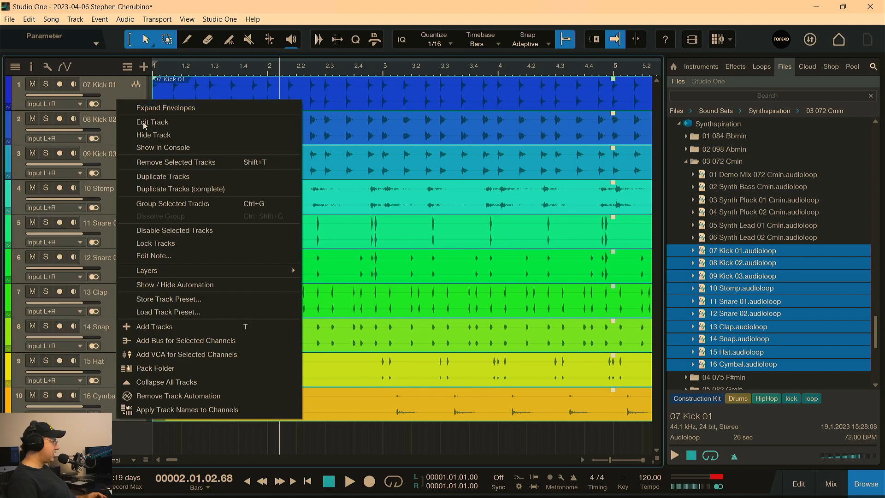
left_click(193, 368)
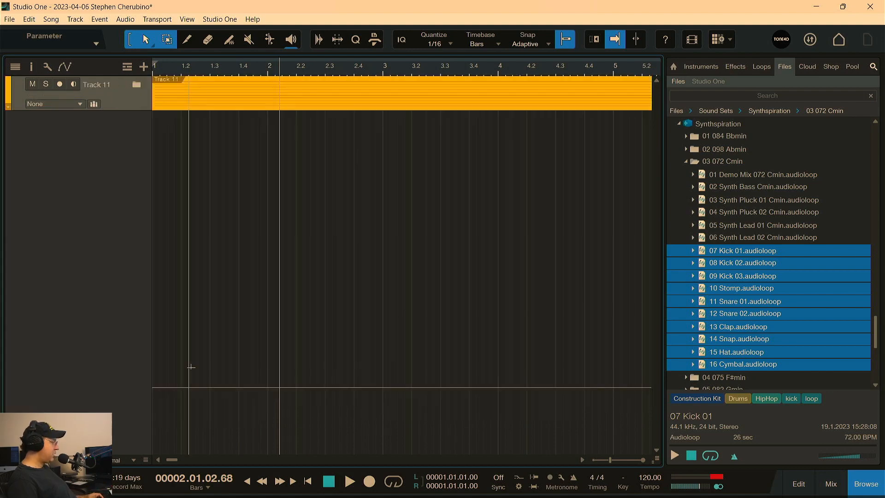
Rename the folder track as Drums and expand it to show its tracks
double_click(101, 86)
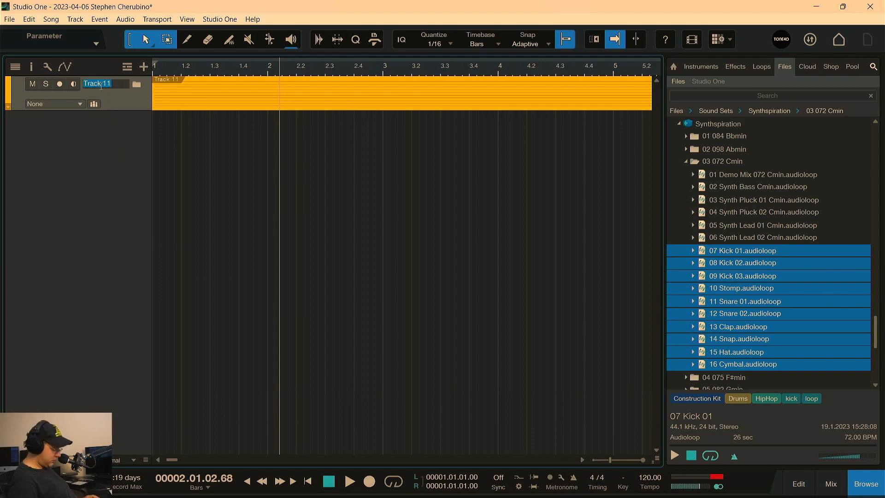
type("Drums")
key("Return")
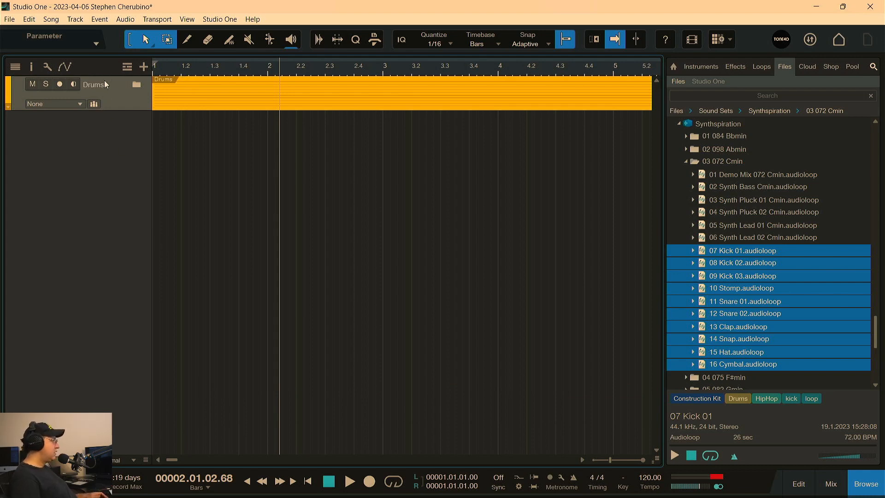
left_click(137, 85)
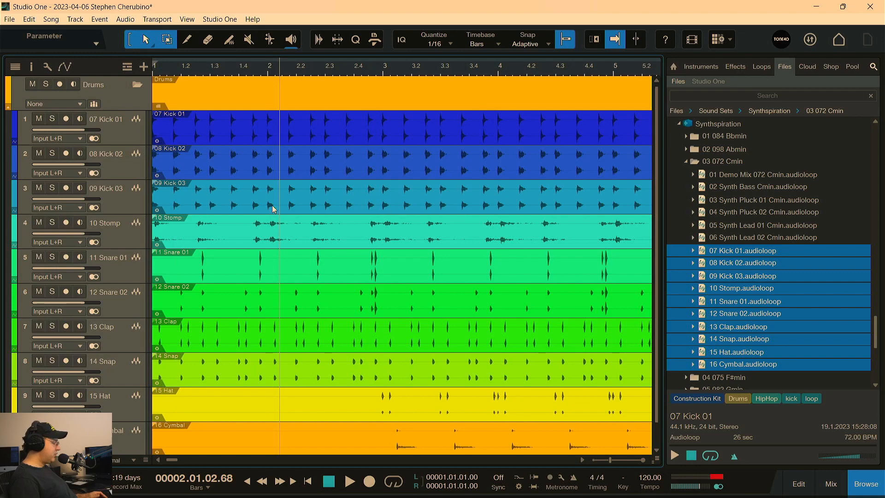
Show the mixer with its channel list and instruments list hidden, and play the drums to check the levels
key("F3")
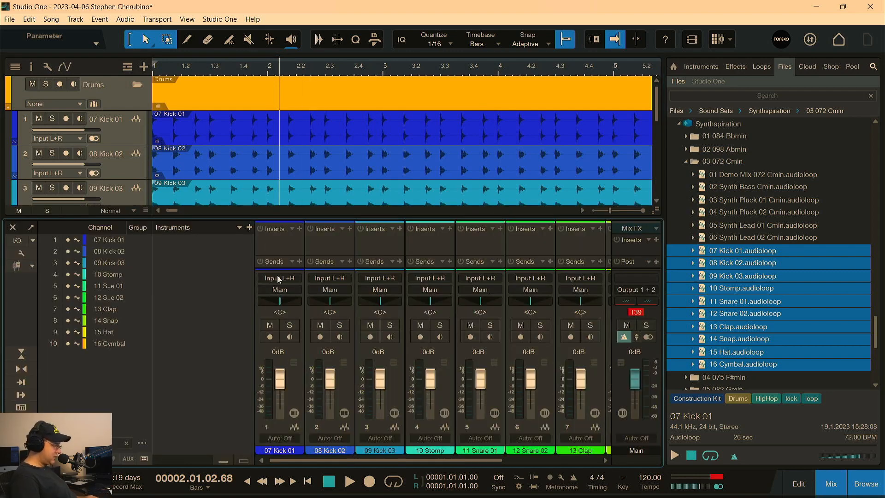
left_click(21, 457)
left_click(21, 408)
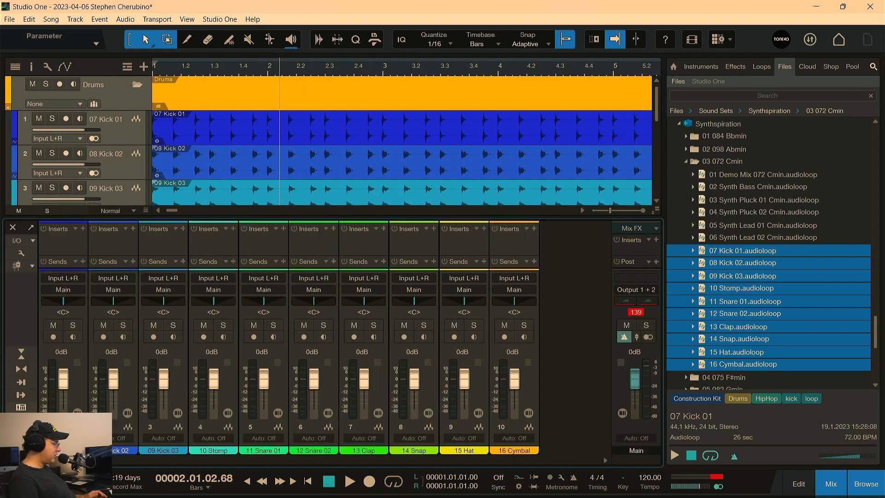
key("space")
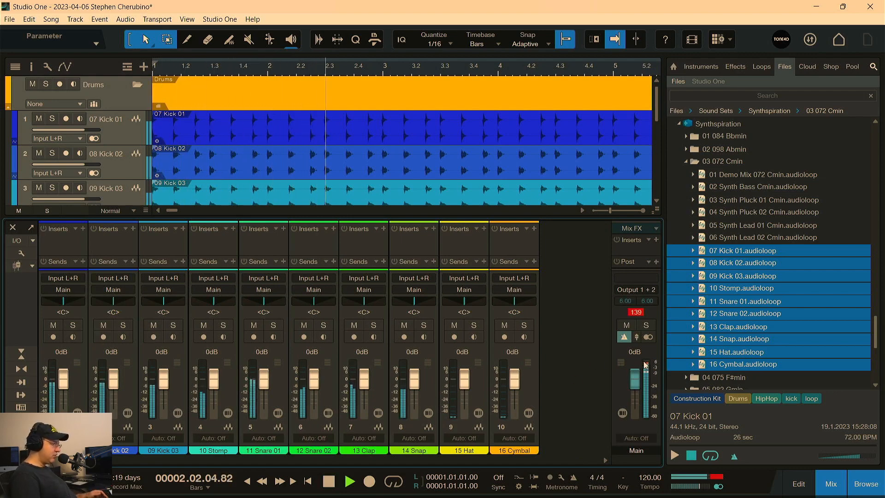
key("space")
Add a Limiter to the Main output's post-fader inserts with its default settings, and close its window
left_click(656, 261)
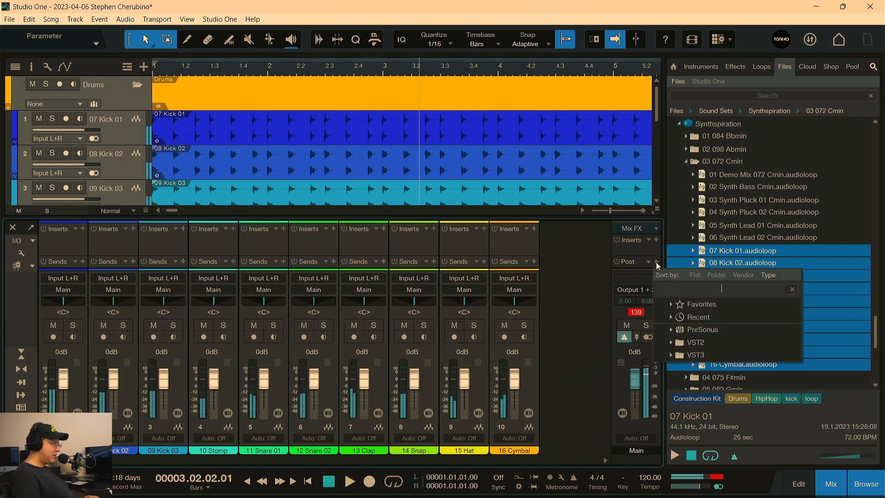
type("limiter")
key("Return")
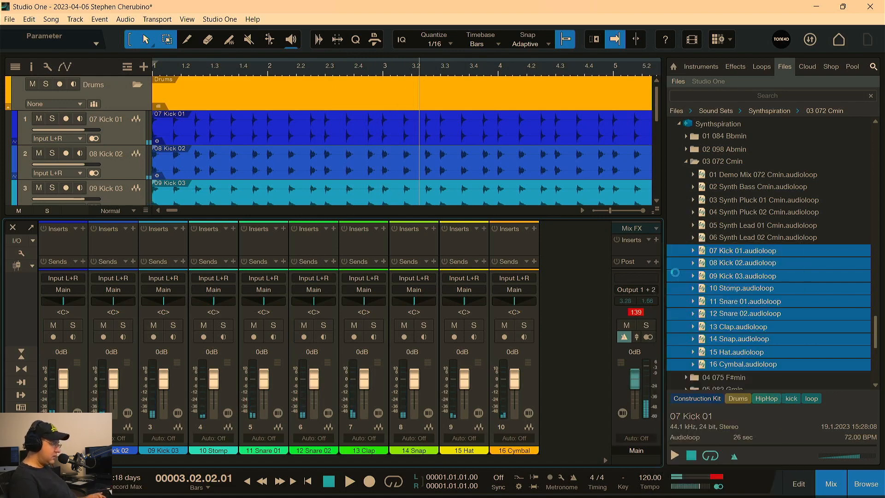
left_click_drag(444, 314, 467, 164)
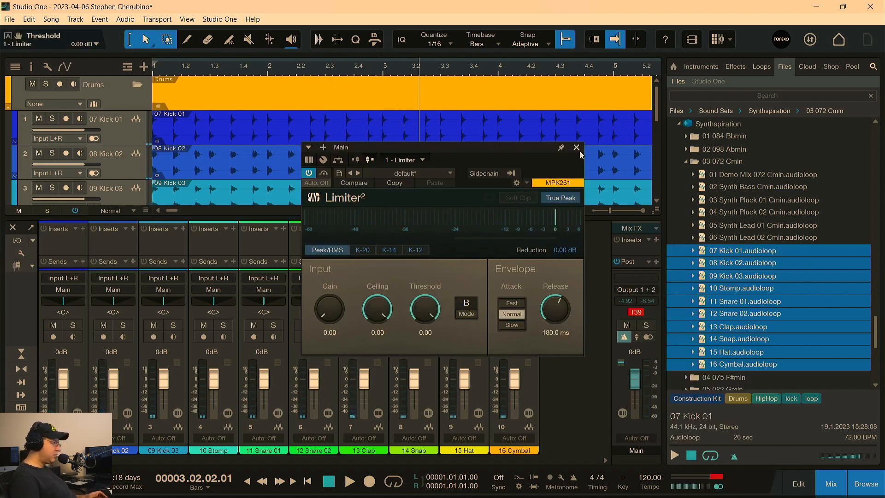
left_click(577, 148)
Play the song from the start and lower the volume faders of all ten drum channels together to -1.7 dB
key("KP_Decimal")
key("space")
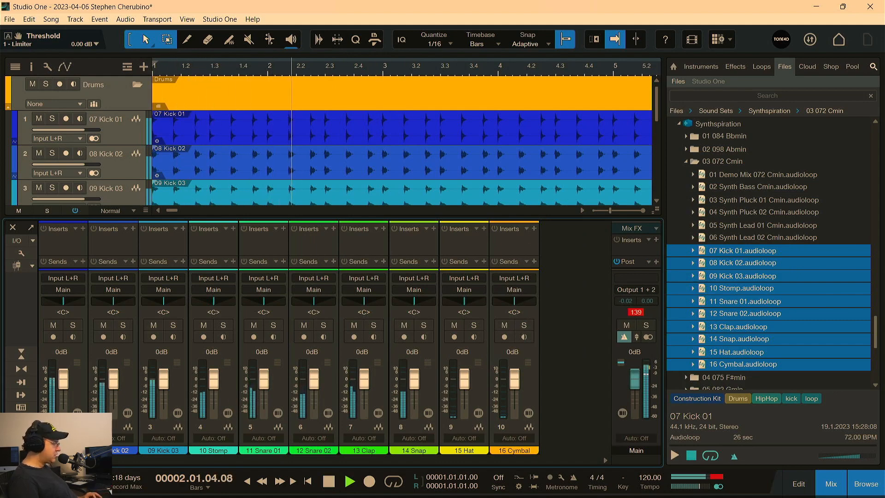
left_click(521, 452)
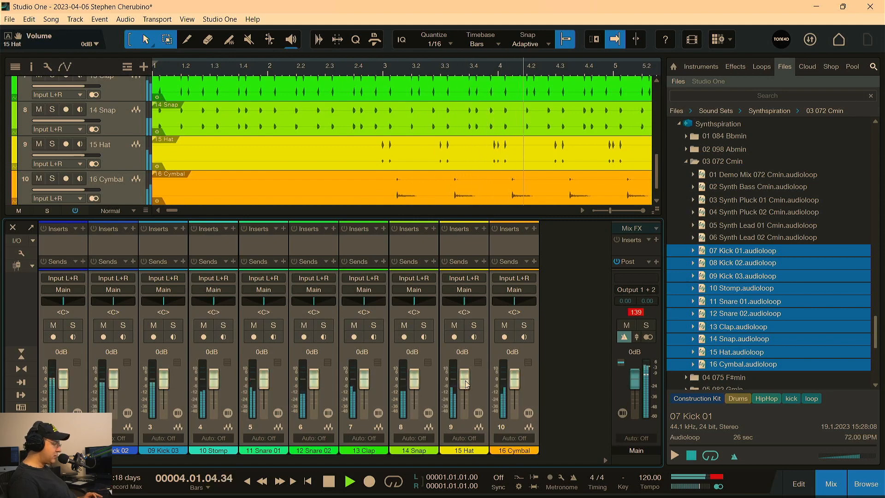
left_click_drag(465, 384, 464, 386)
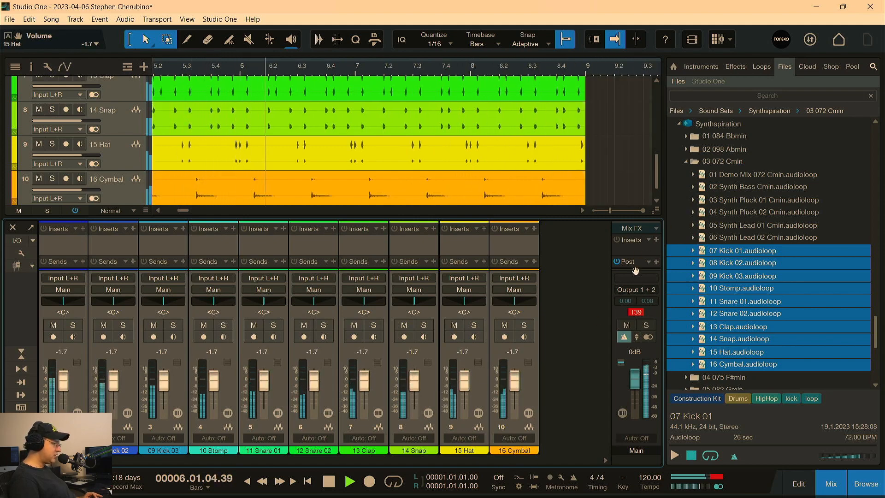
Enlarge the mixer upward, open the Main output's Limiter and move its window clear of the drum channels
left_click_drag(634, 217, 634, 168)
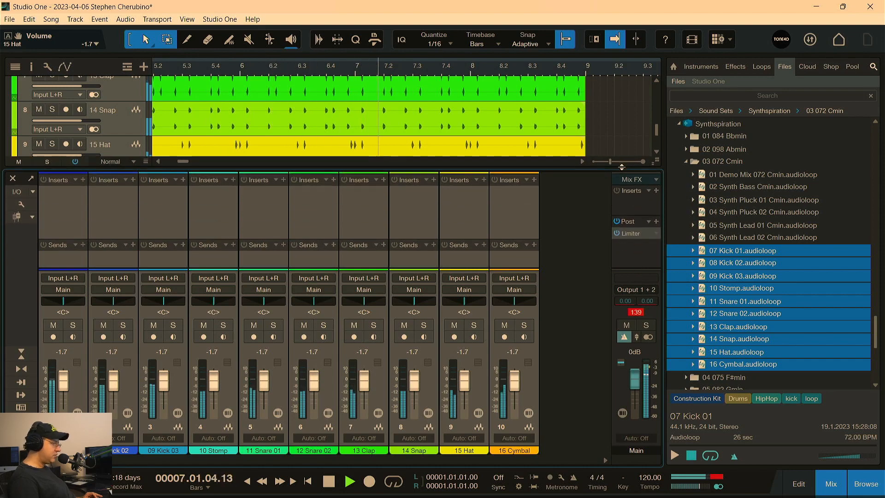
left_click(637, 233)
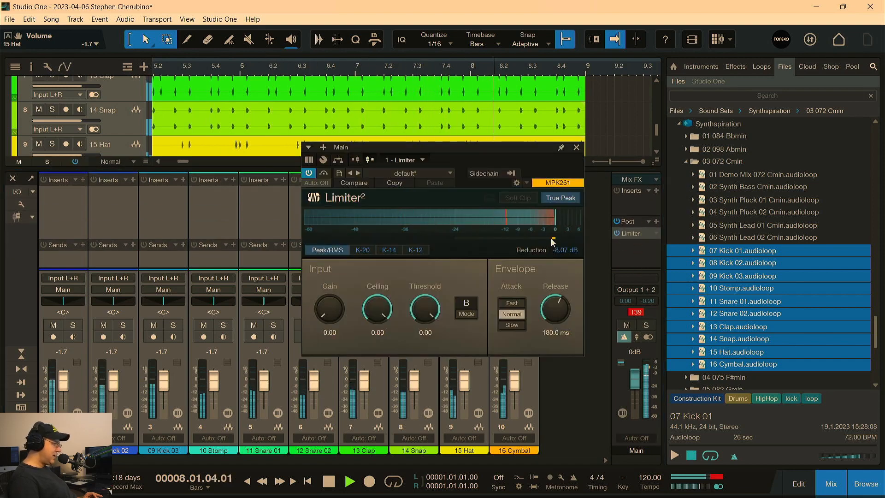
left_click_drag(508, 162, 746, 98)
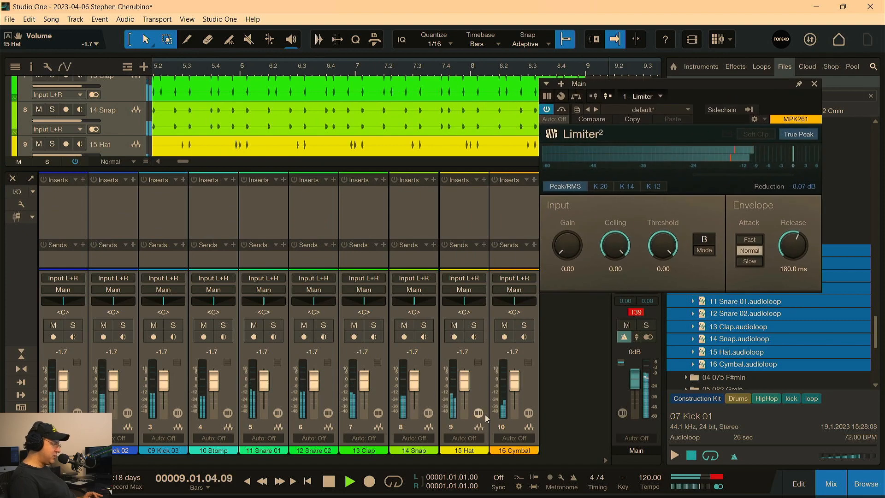
Restart playback, lower the volume faders of all ten drum channels together to -6.3 dB, and close the Limiter window after stopping
key("space")
key("space")
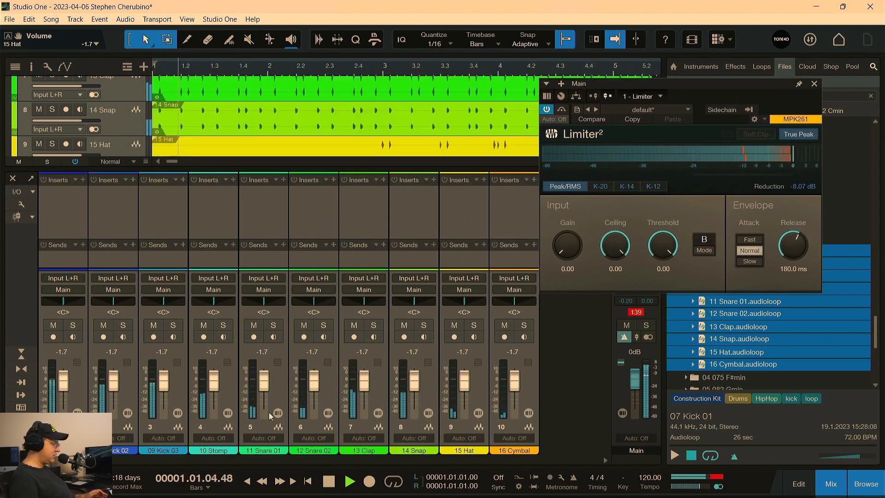
left_click(264, 387)
left_click_drag(265, 387, 264, 391)
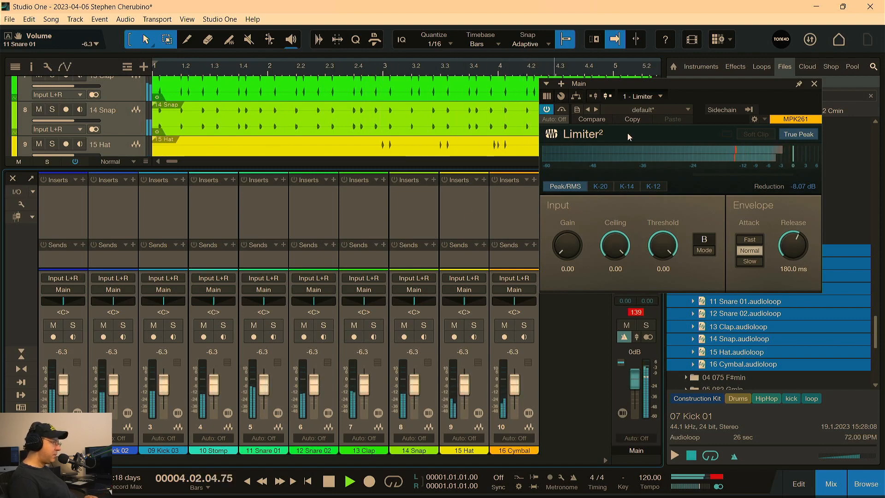
key("space")
left_click(814, 83)
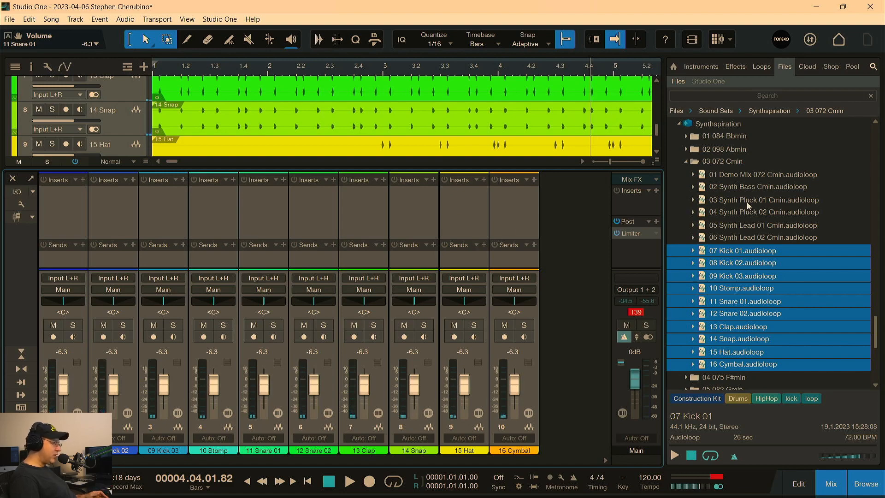
Preview the 06 Synth Lead 02, 05 Synth Lead 01 and 01 Demo Mix loops in the 03 072 Cmin folder
left_click(744, 236)
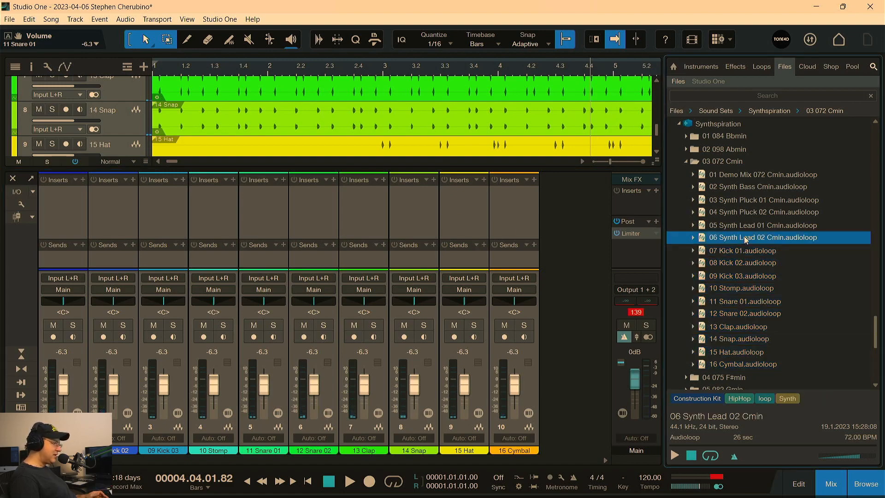
left_click(745, 225)
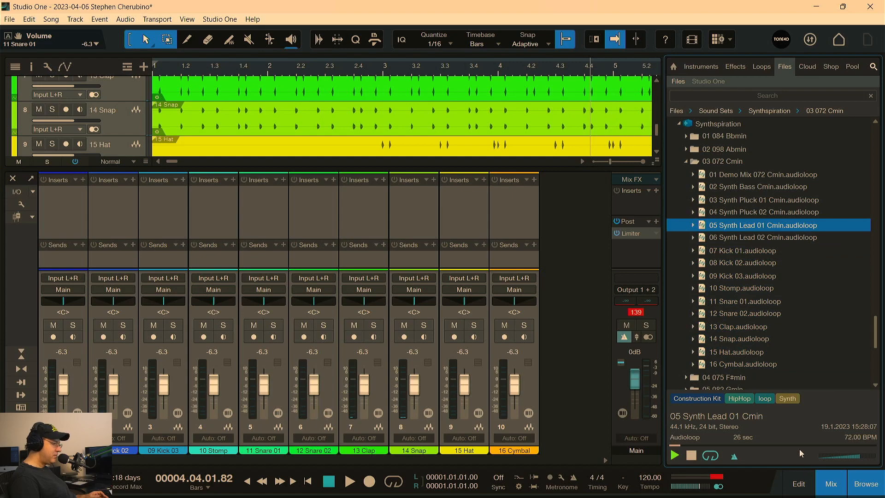
left_click(730, 176)
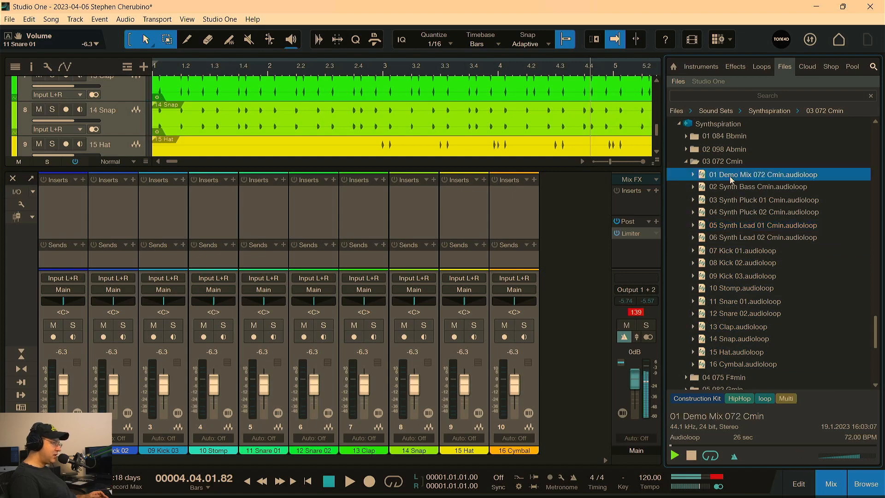
left_click(787, 445)
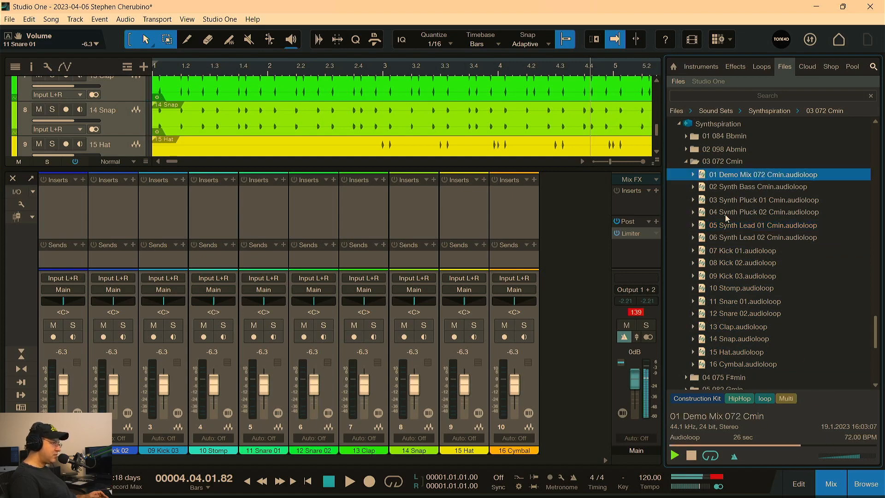
Preview the 01 Demo Mix 075 F#min loop in the 04 075 F#min folder, leaving both loop folders collapsed
left_click(686, 160)
left_click(686, 175)
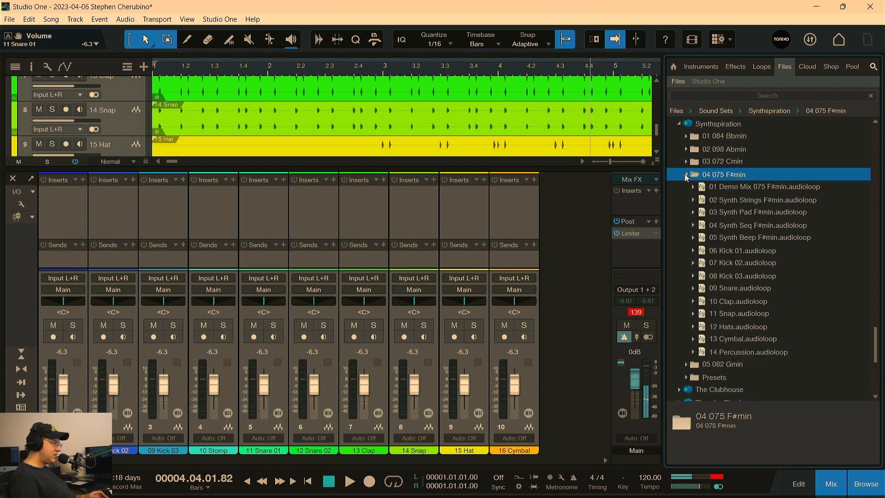
left_click(723, 181)
left_click(723, 181)
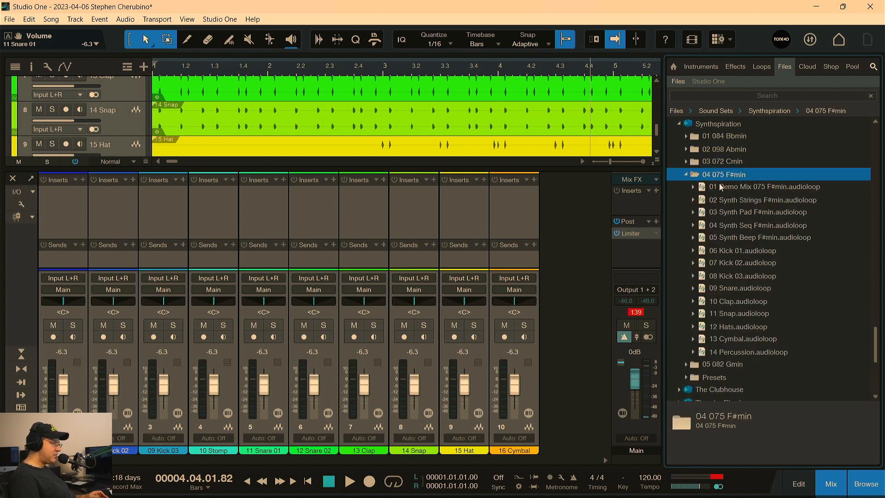
left_click(722, 188)
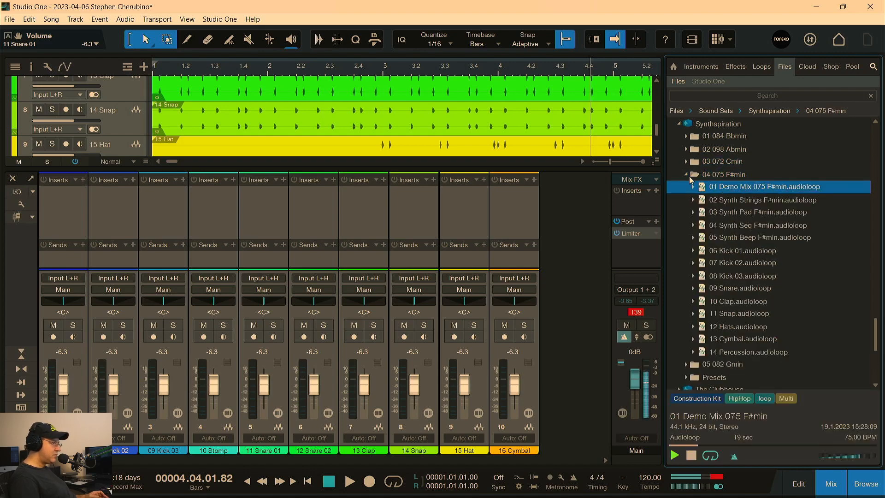
left_click(689, 176)
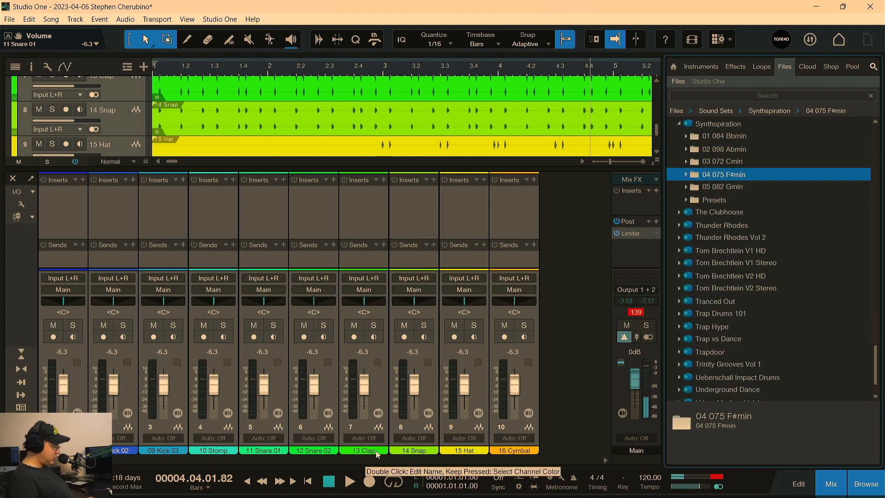
Play the drums briefly, hide the mixer and collapse the Drums folder track in the arrangement
key("space")
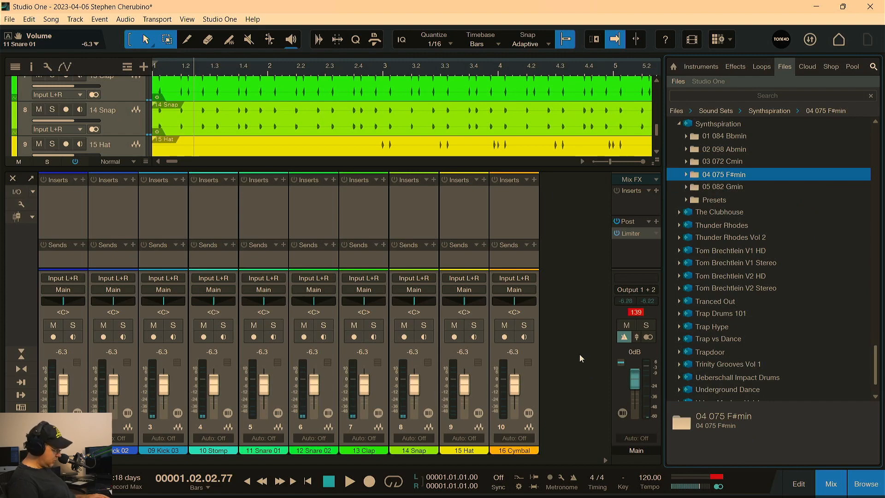
key("F3")
scroll(115, 111, "up", 1)
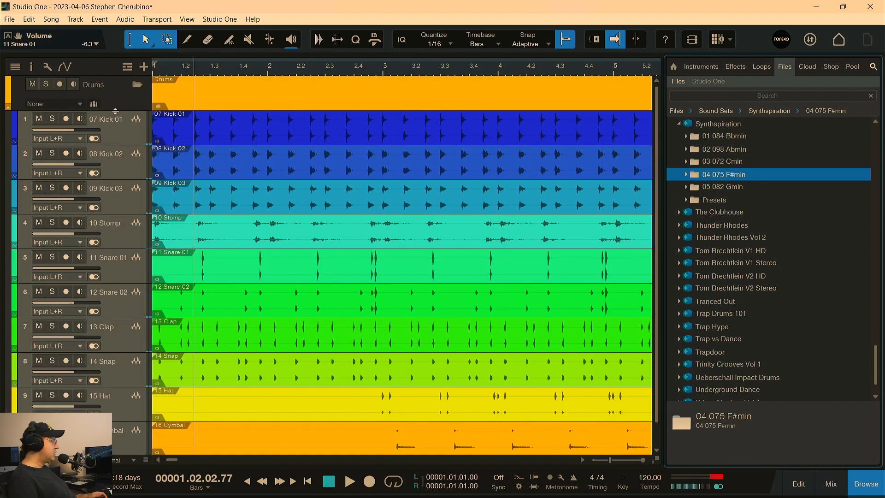
left_click(135, 85)
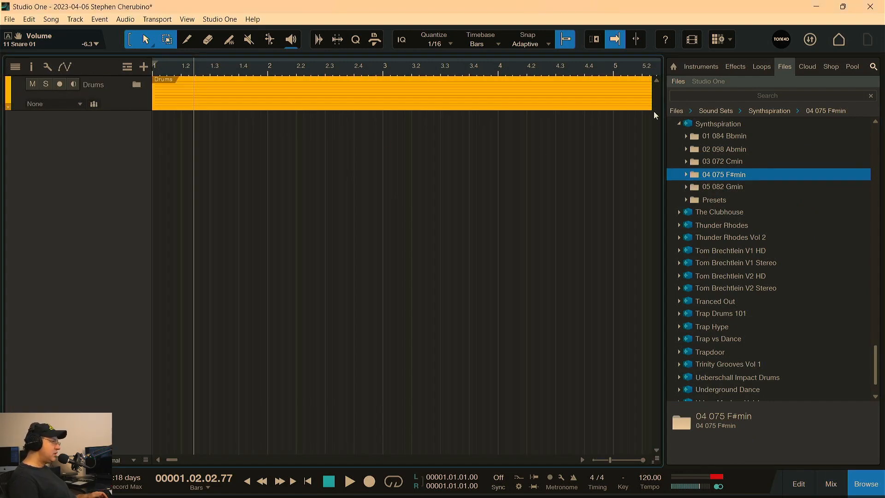
Add a Presence instrument track below the Drums folder from the PreSonus instruments
left_click(691, 69)
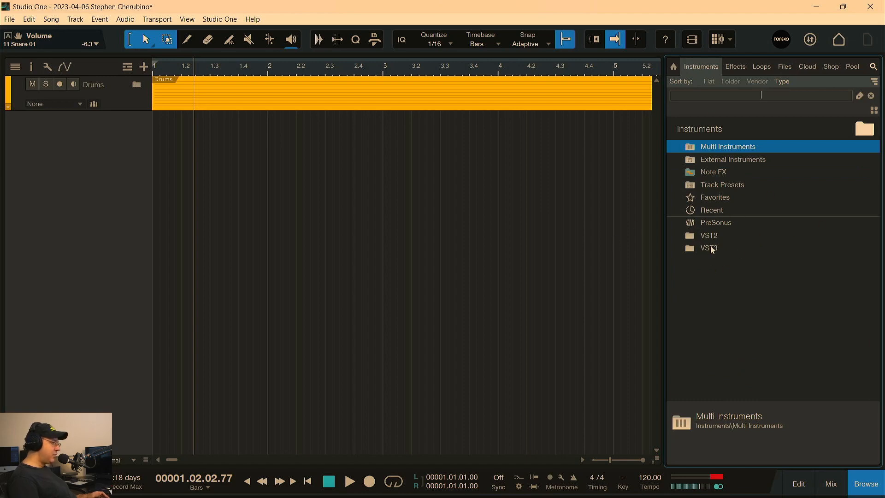
left_click(694, 223)
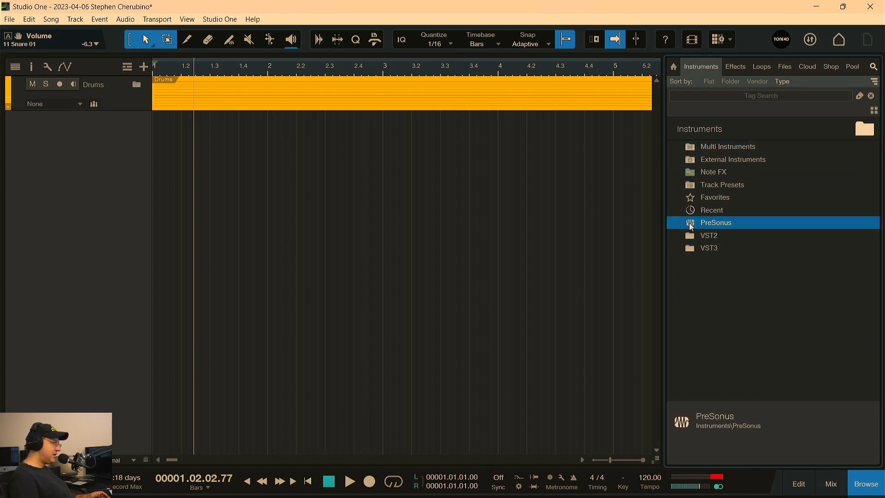
double_click(691, 224)
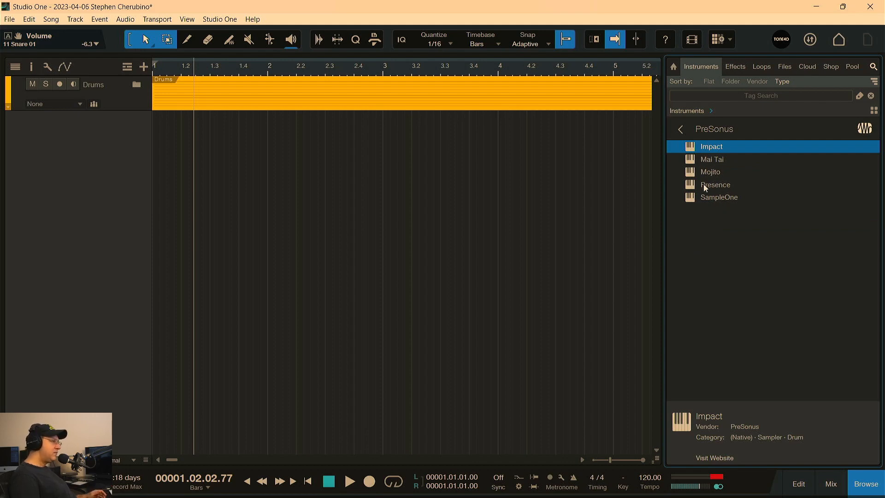
left_click_drag(704, 184, 444, 220)
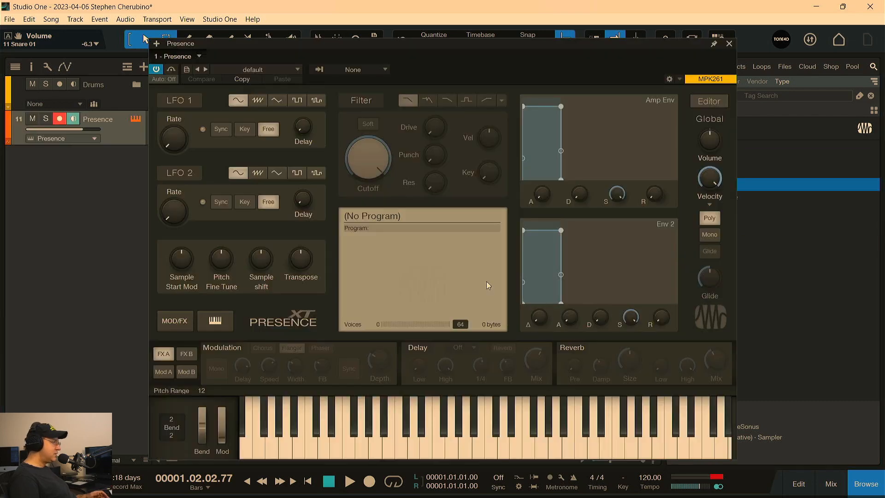
Load the Trumpet Section preset from PSO Classic Brass in the PSO Classic Orchestra presets into Presence
left_click(255, 69)
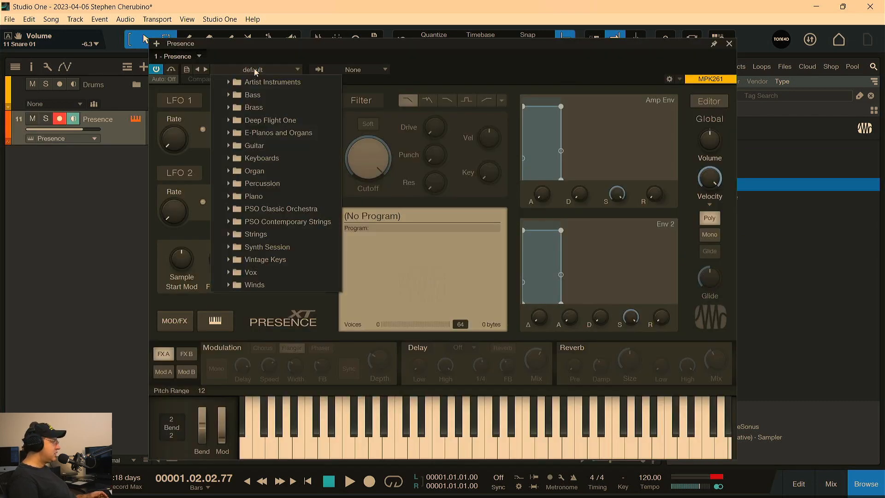
left_click(233, 210)
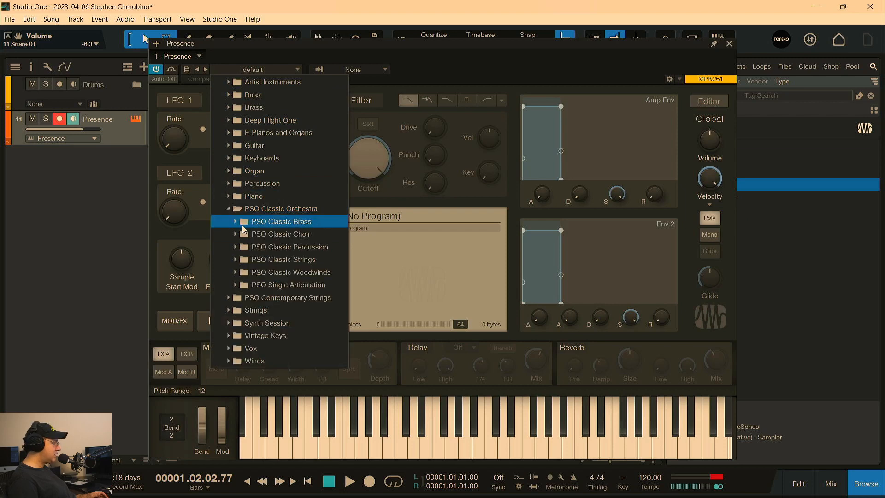
left_click(237, 223)
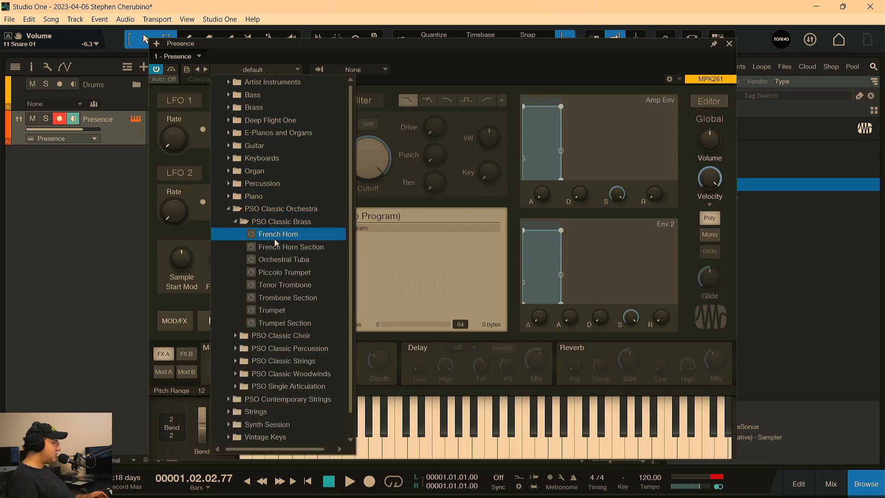
left_click(295, 323)
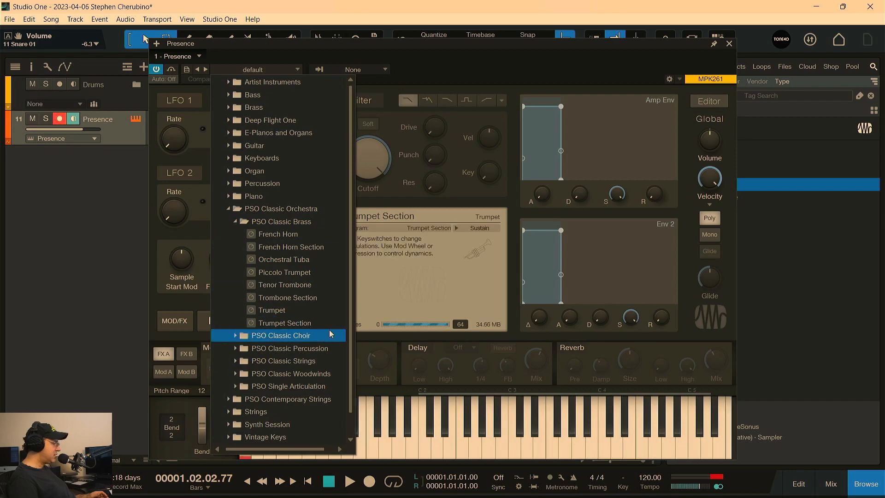
left_click(739, 410)
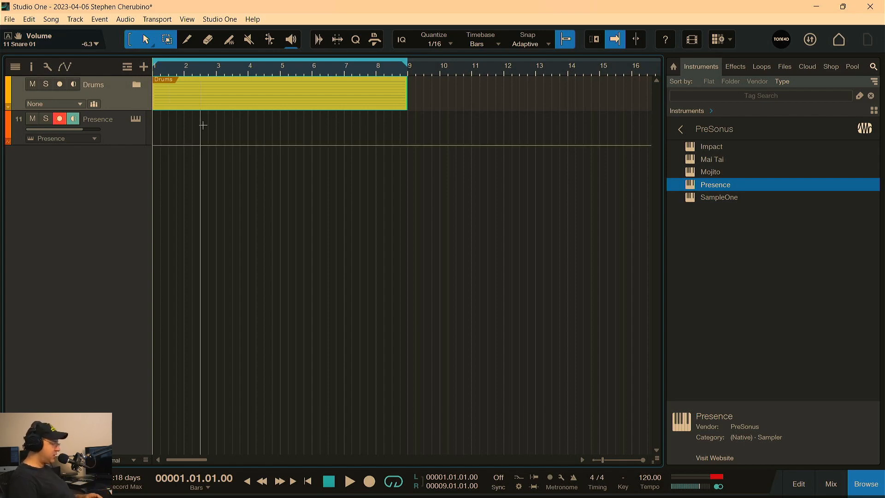
Play a Presence part over the looped drums and recover it onto its track with Retrospective Recording in the track inspector
key("space")
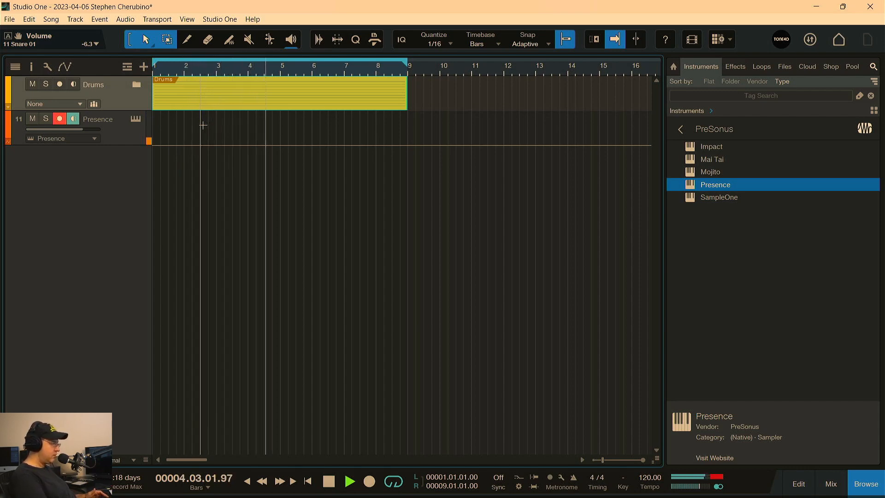
key("space")
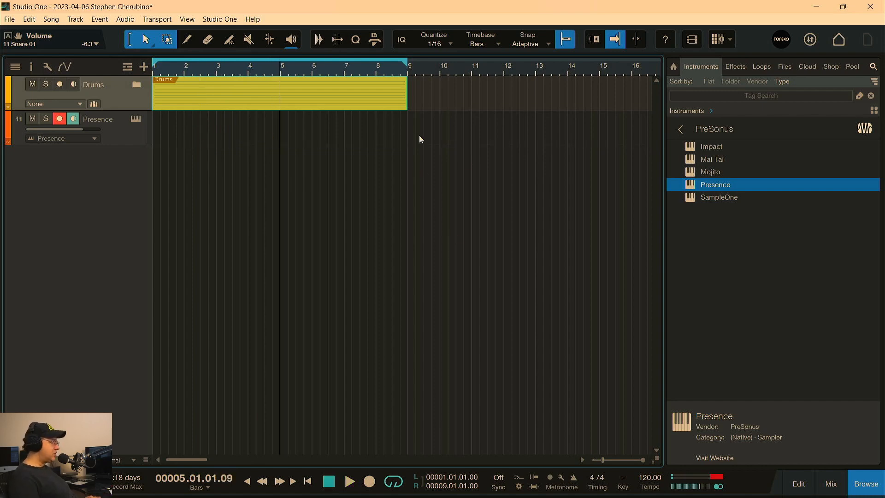
left_click(33, 67)
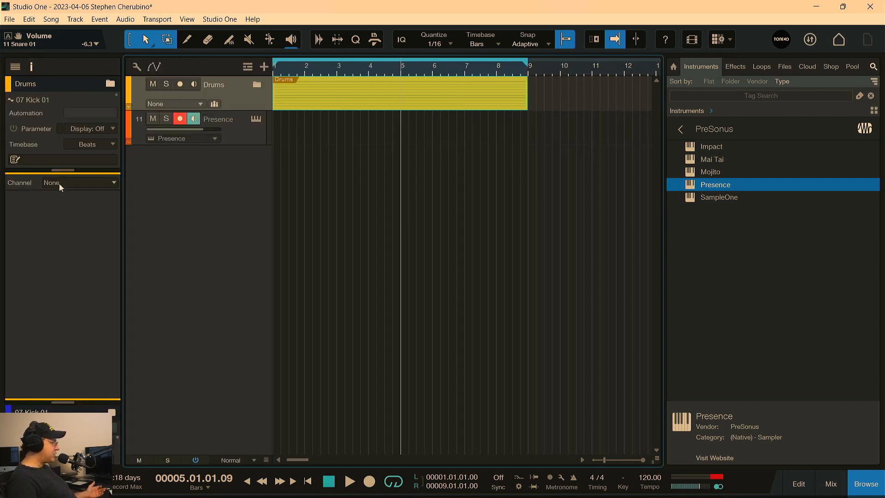
left_click_drag(58, 170, 56, 346)
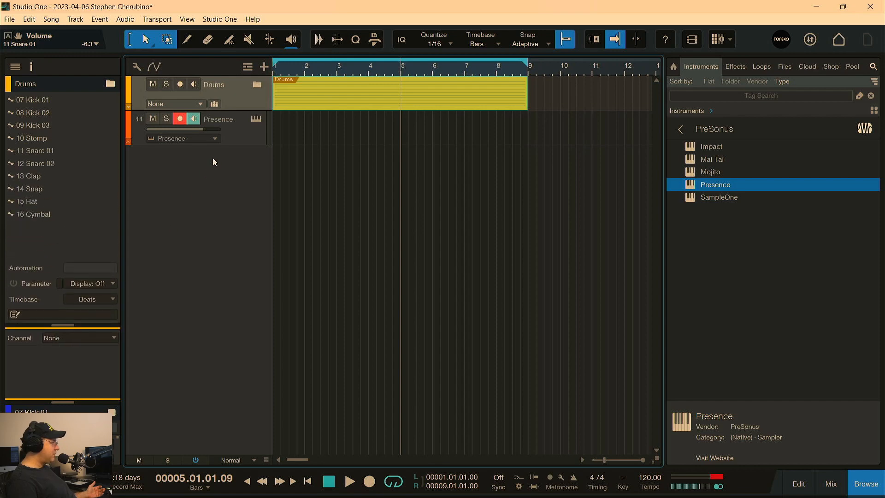
left_click(249, 140)
left_click_drag(72, 169, 72, 301)
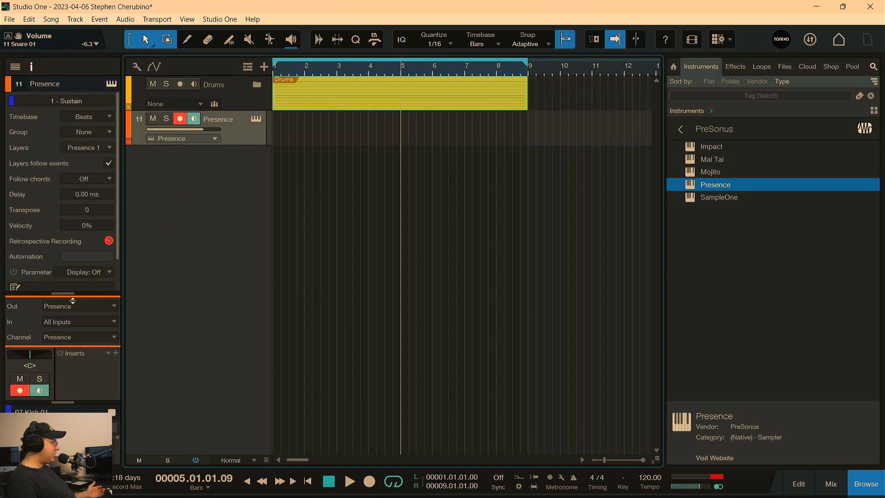
left_click(106, 242)
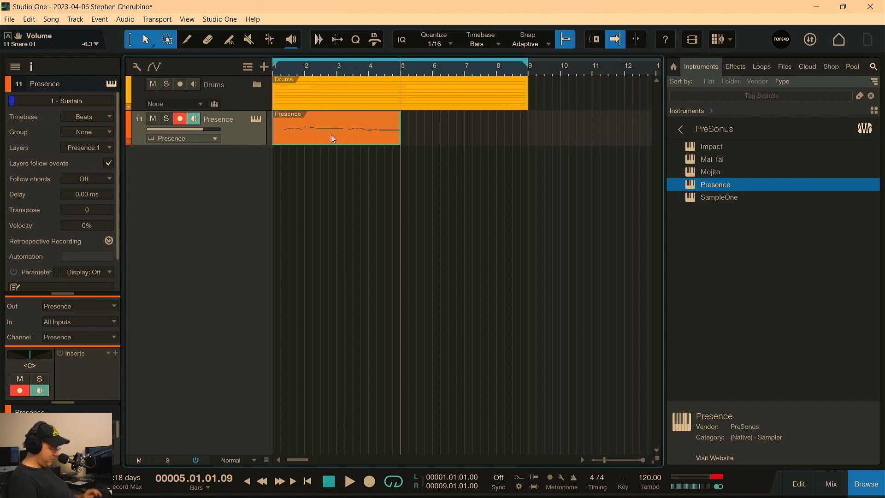
Play the song from the start to hear the captured Presence part with the drums, and stop playback
key("Home")
key("space")
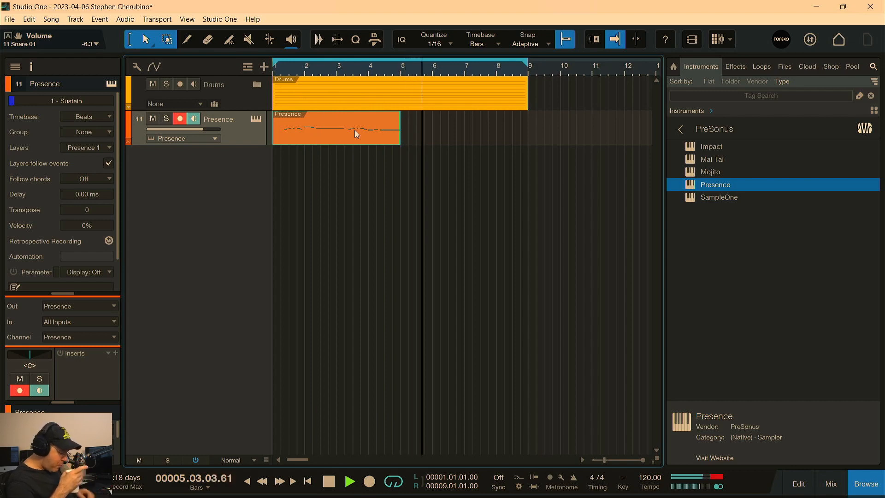
key("comma")
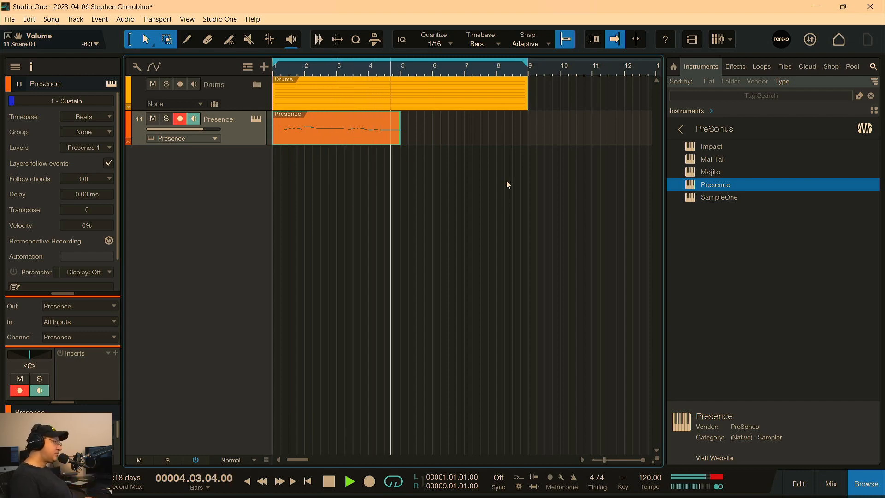
key("space")
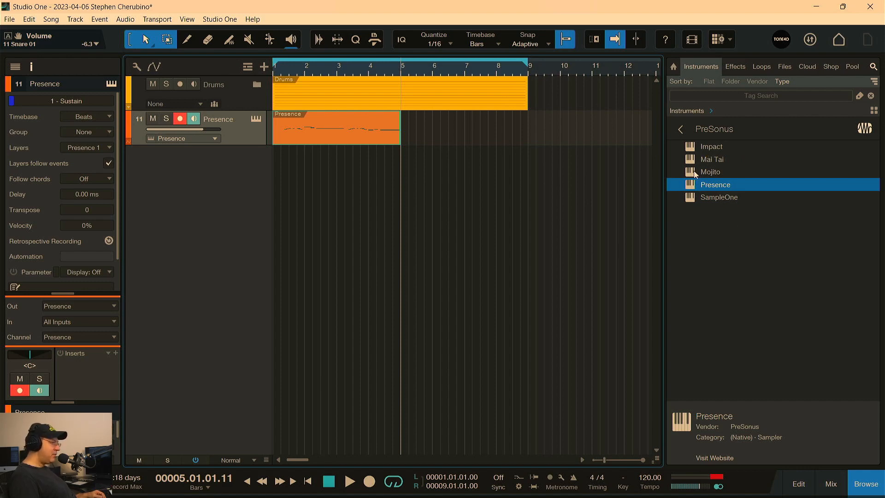
Add a Mai Tai instrument track with the + init preset and turn on its Reverb effect
left_click_drag(693, 162, 435, 197)
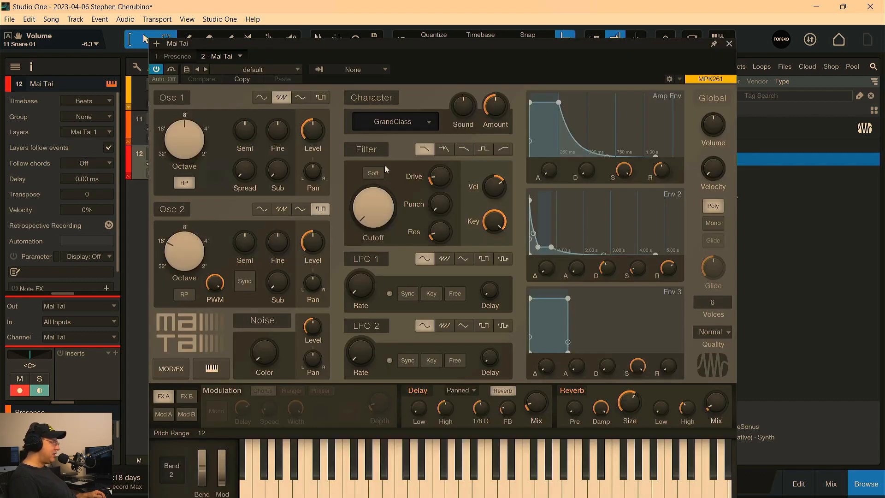
left_click(245, 70)
left_click(256, 261)
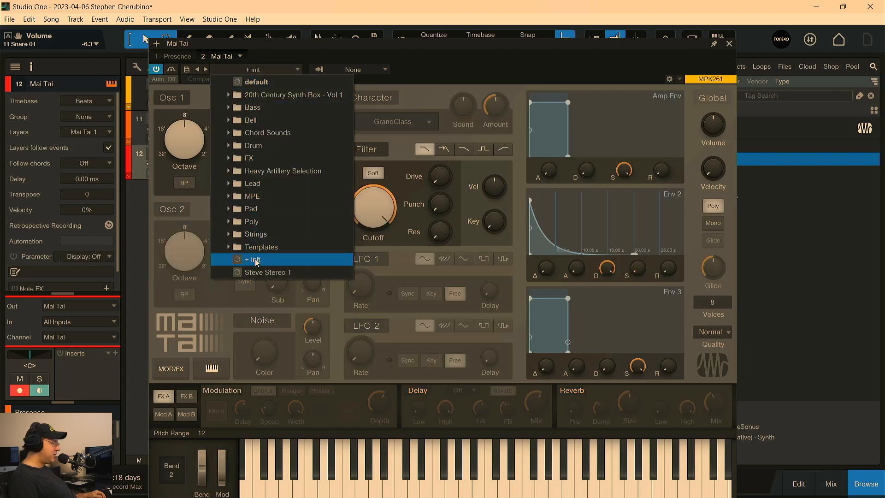
left_click(569, 392)
left_click(578, 393)
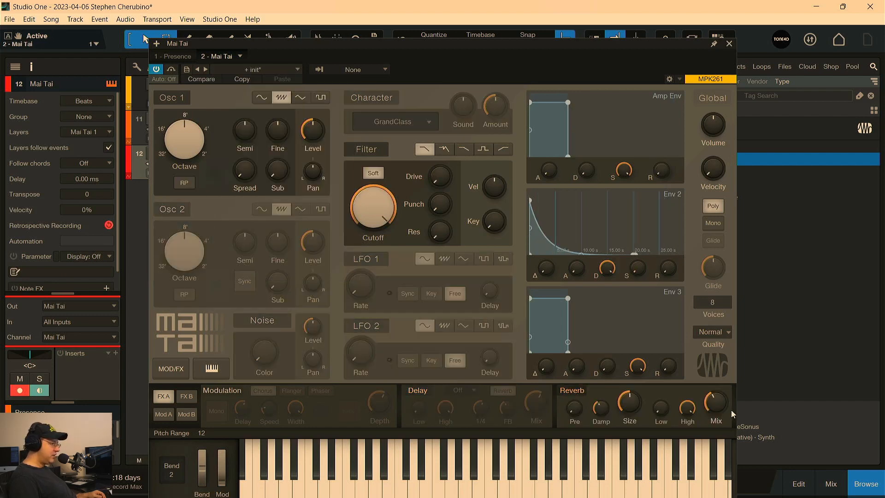
Set the Mai Tai reverb Mix to 78% and close the instrument window
left_click_drag(716, 410, 708, 347)
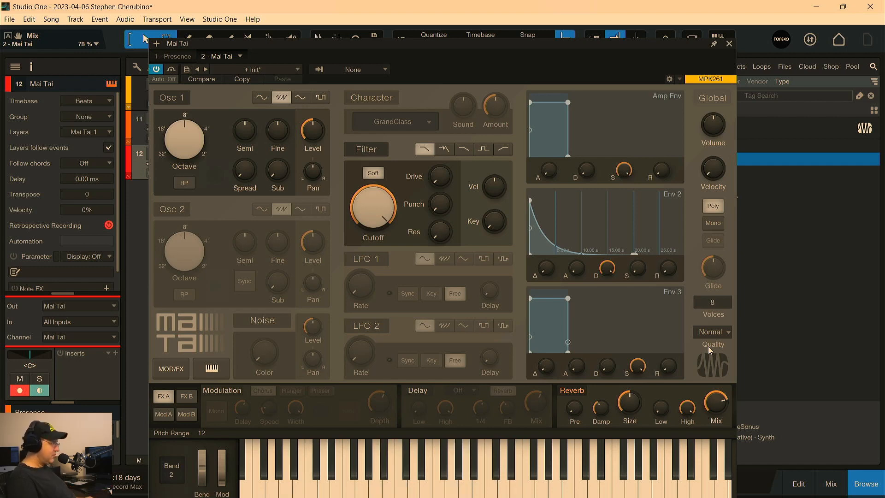
left_click(729, 44)
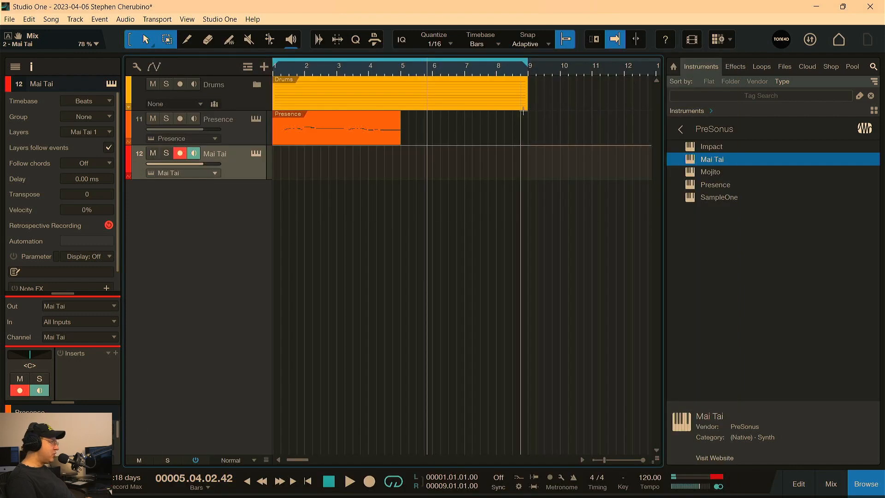
Duplicate the Presence event directly after the original and play the song from the start
left_click(371, 136)
key("d")
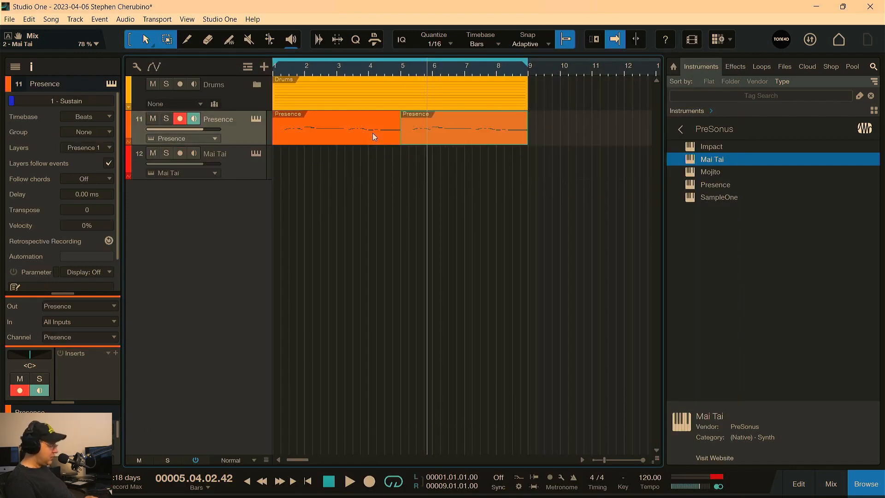
key("comma")
key("space")
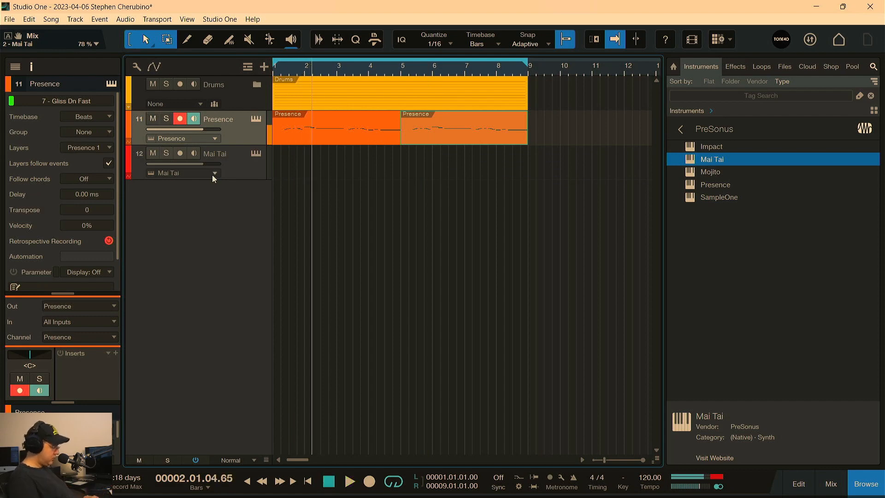
key("space")
Play the song from the start with the Mai Tai track selected, and undo the Presence event duplication
left_click(241, 169)
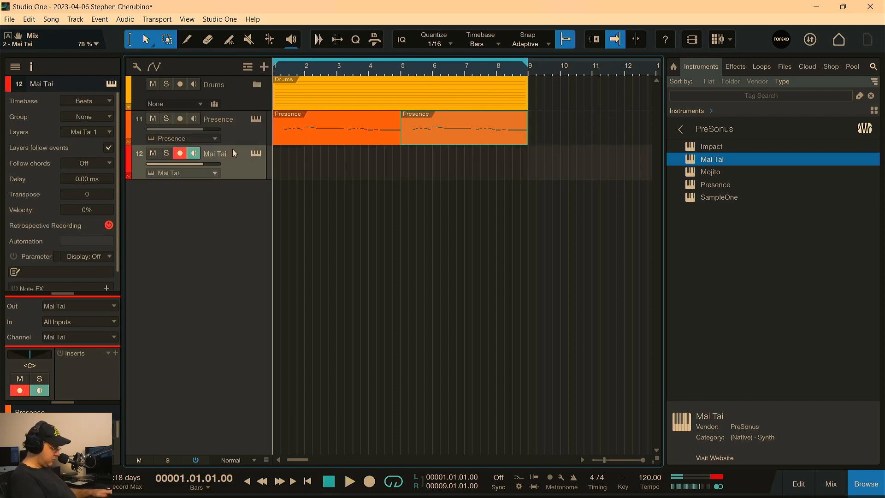
key("space")
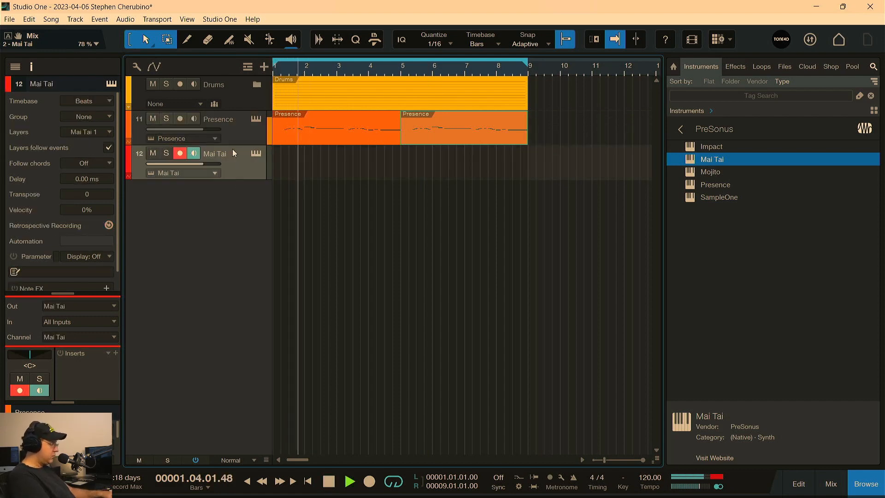
key("space")
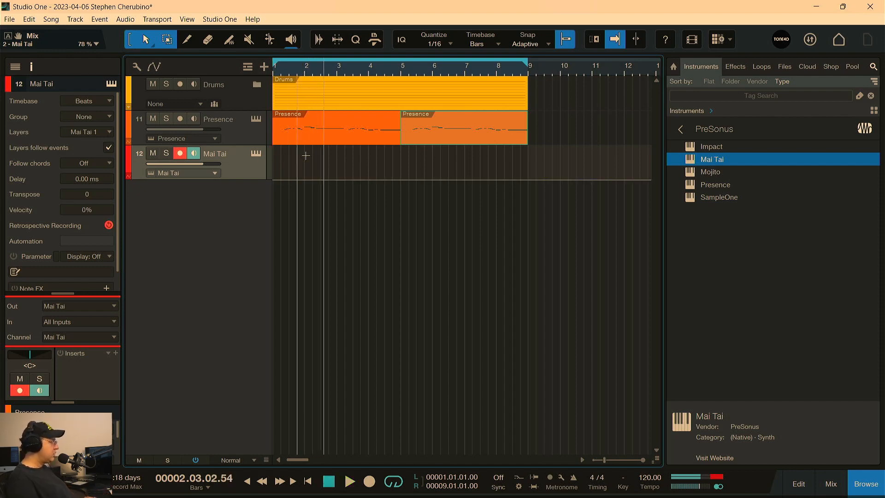
key("ctrl+z")
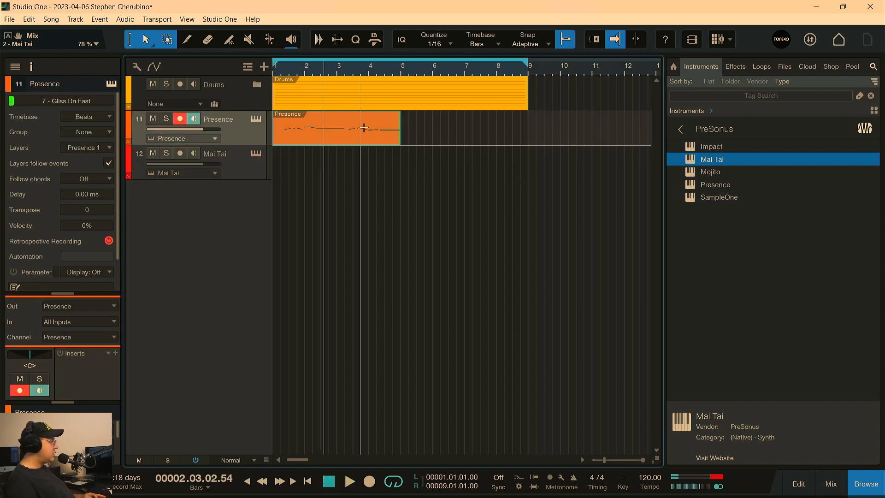
Play the opening bars repeatedly from the song start to check how the Presence part sounds
key("Home")
key("space")
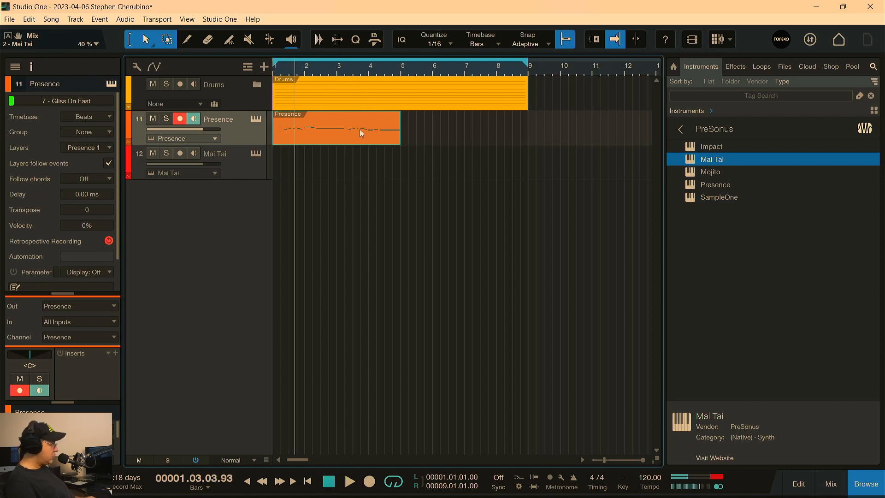
key("space")
key("space")
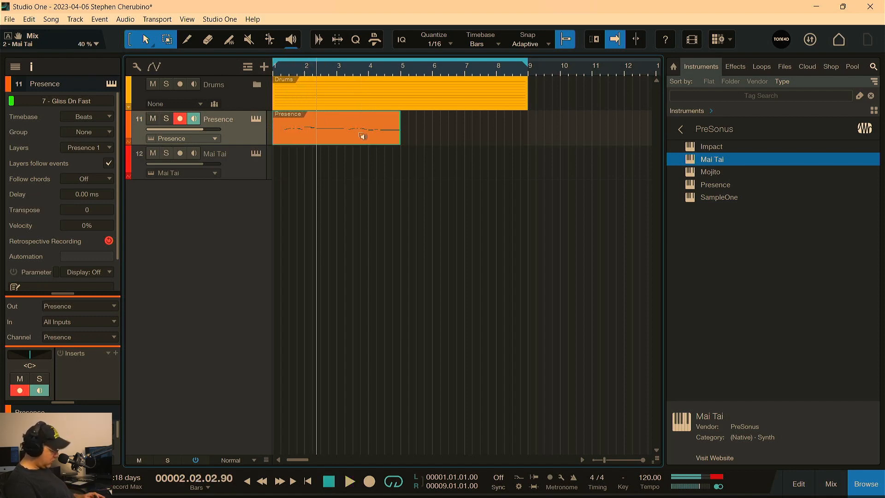
key("Home")
key("space")
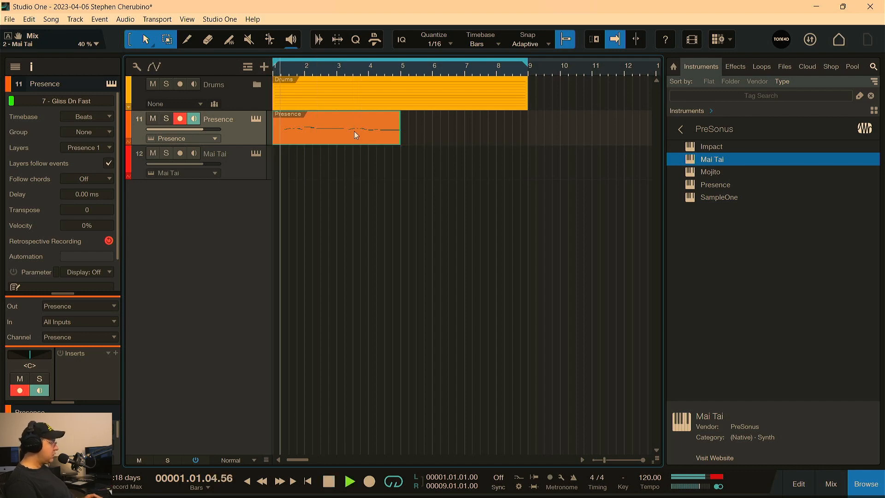
key("space")
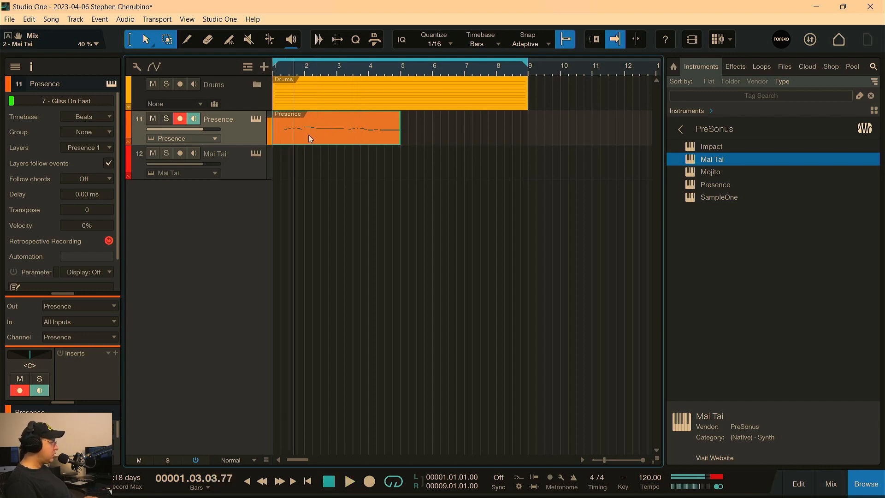
Open Presence beside the arrangement, try its keyswitches during playback, and switch the Trumpet Section articulation to Sustain
left_click(256, 120)
left_click(314, 449)
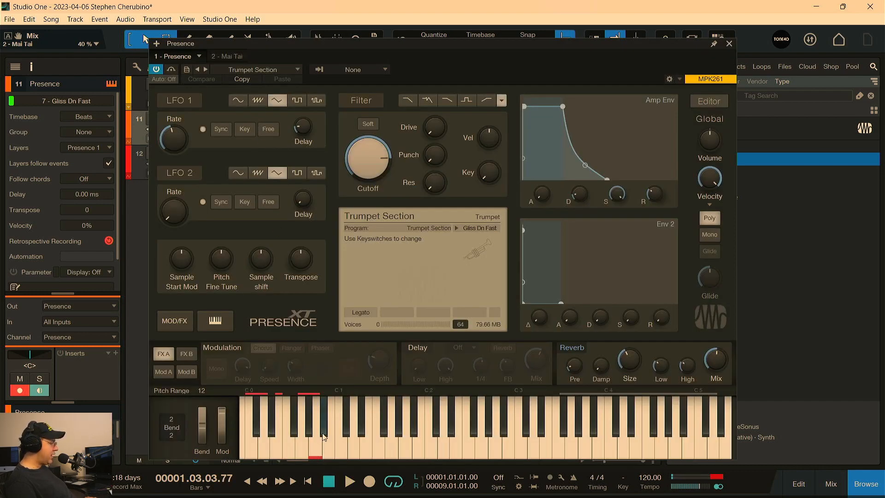
left_click(314, 451)
left_click_drag(470, 55, 738, 64)
key("Home")
key("space")
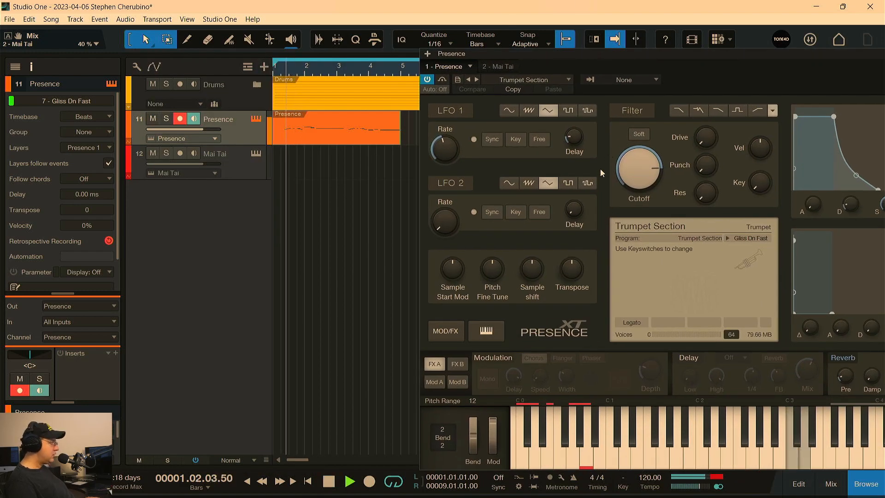
left_click(579, 445)
key("space")
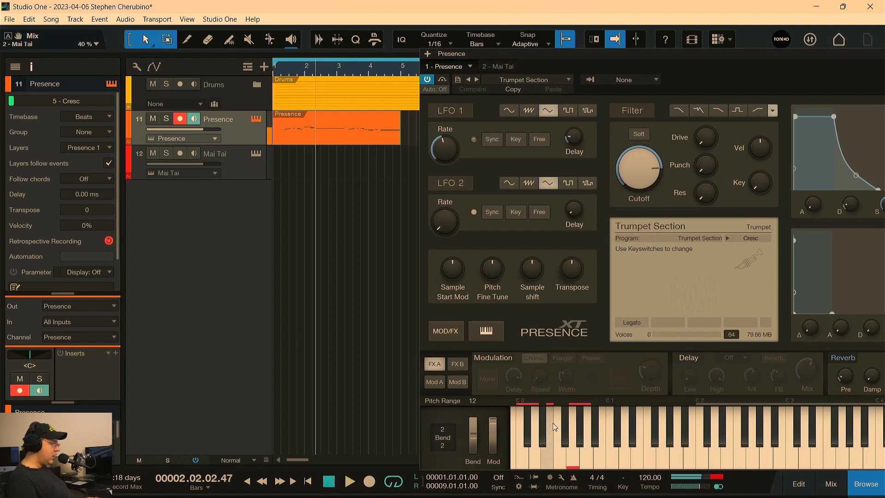
left_click(523, 454)
Play the song from the start to hear the Presence part with the Sustain articulation, and stop playback
key("Home")
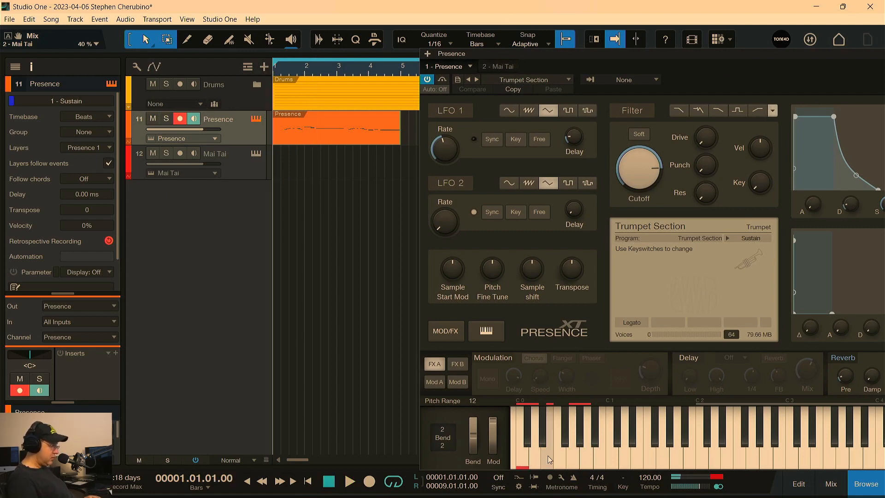
key("space")
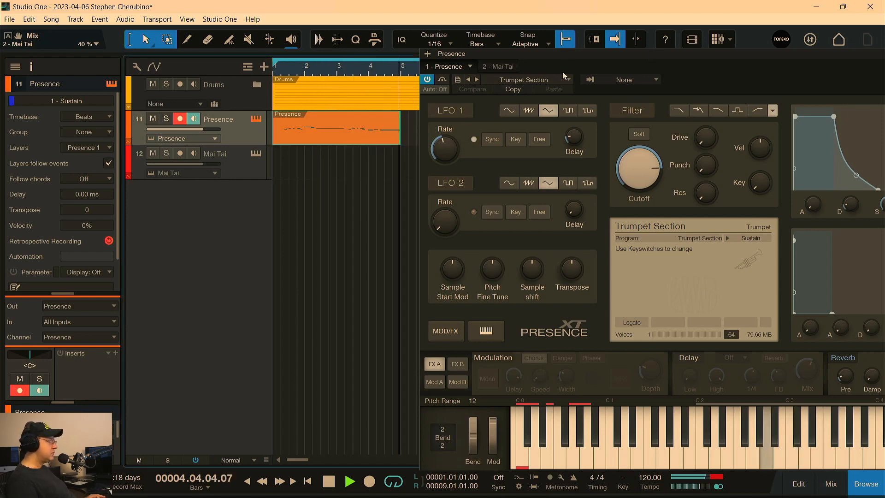
key("space")
key("space")
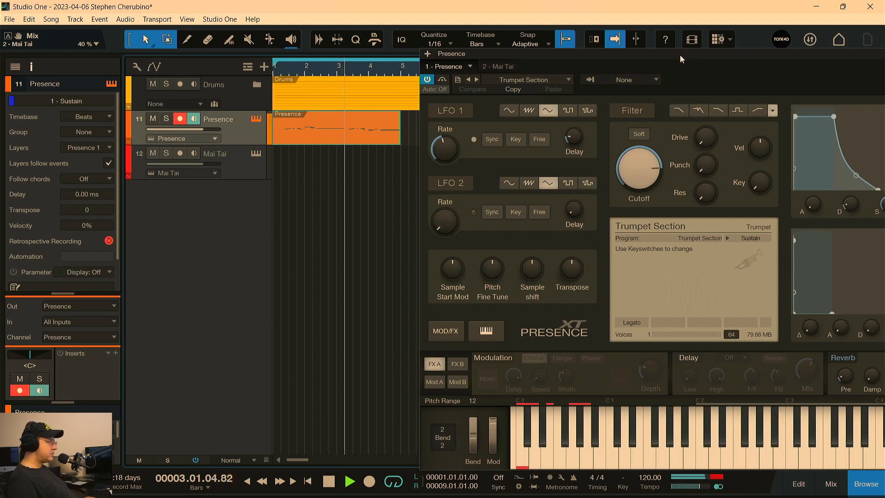
key("space")
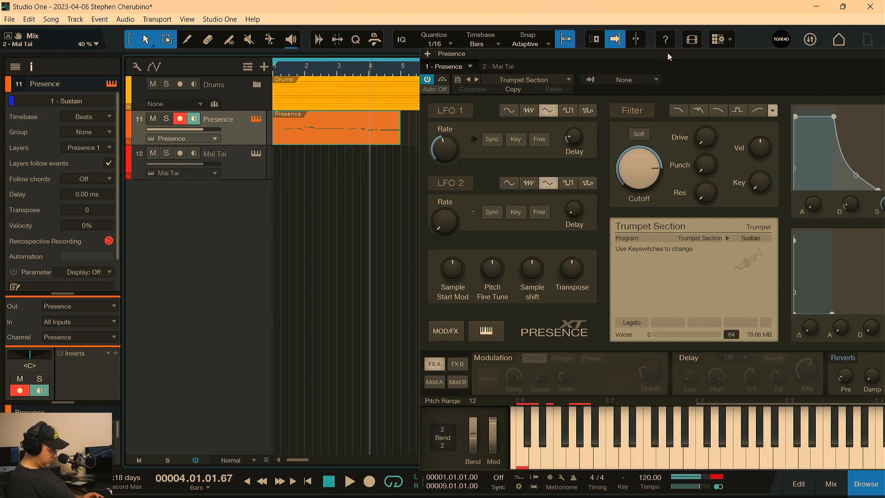
Close the Presence window and open Mai Tai from its track, placing its window beside the arrangement
left_click_drag(742, 54, 549, 47)
left_click(807, 44)
left_click(252, 176)
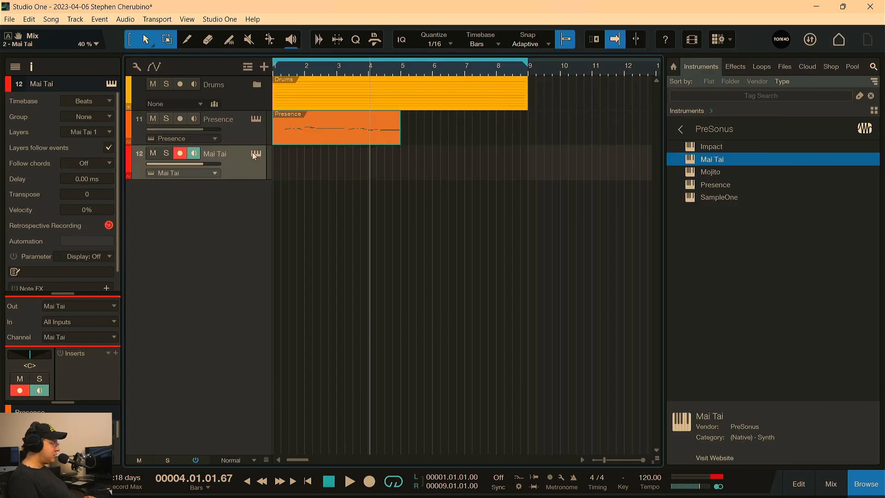
left_click(254, 153)
left_click_drag(482, 54, 782, 36)
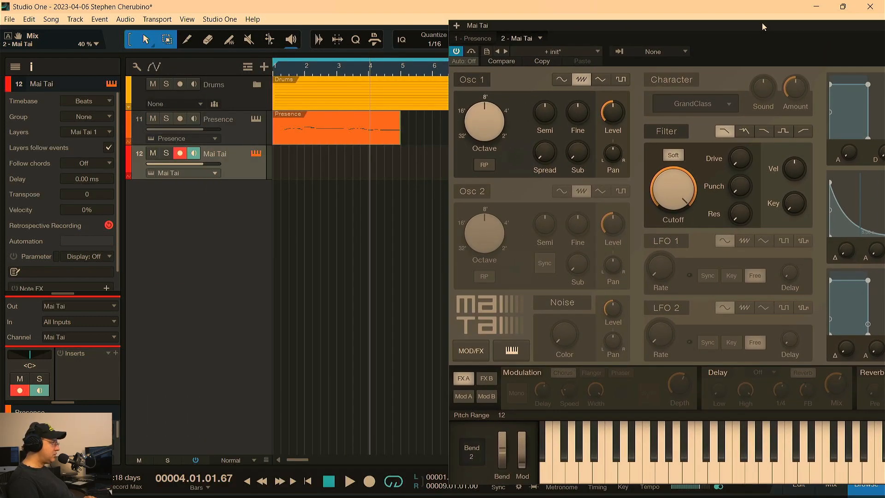
Duplicate the Presence event so the copy starts at bar 5, and reselect the Mai Tai track
left_click(324, 136)
key("ctrl+d")
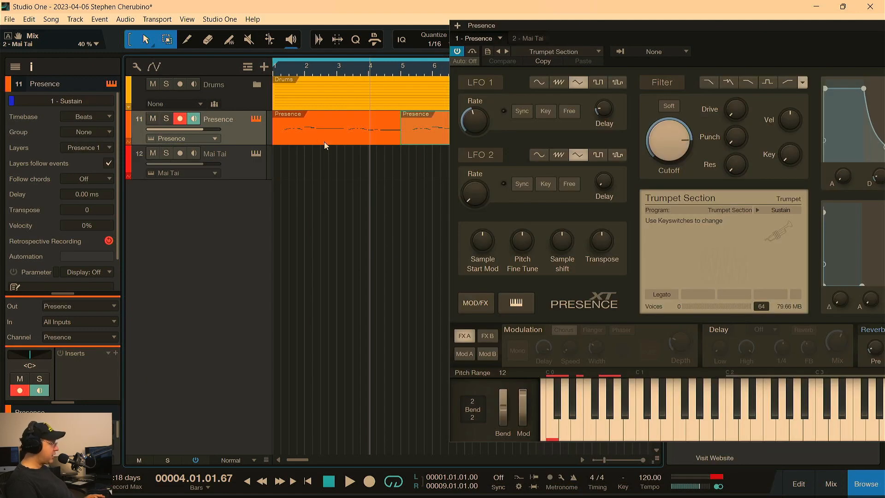
left_click(257, 169)
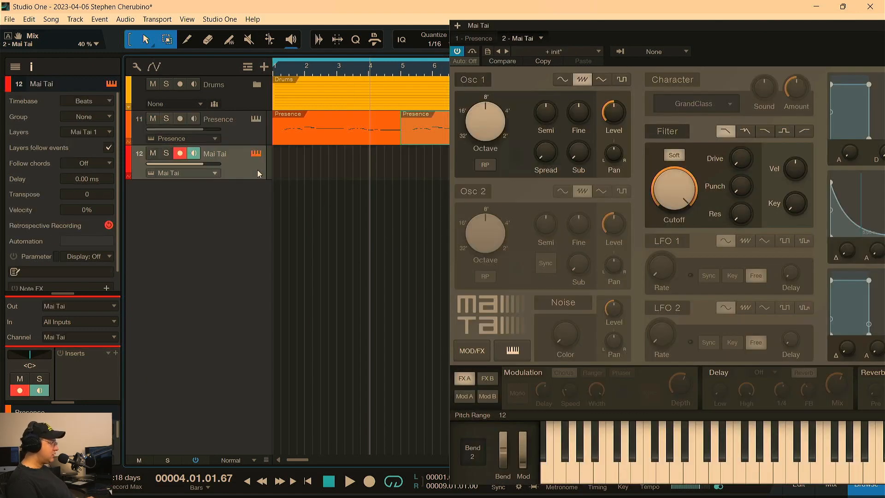
Turn on Mai Tai's Reverb with a Mix of 63% while the song plays from the start, and close the instrument window
key("comma")
key("space")
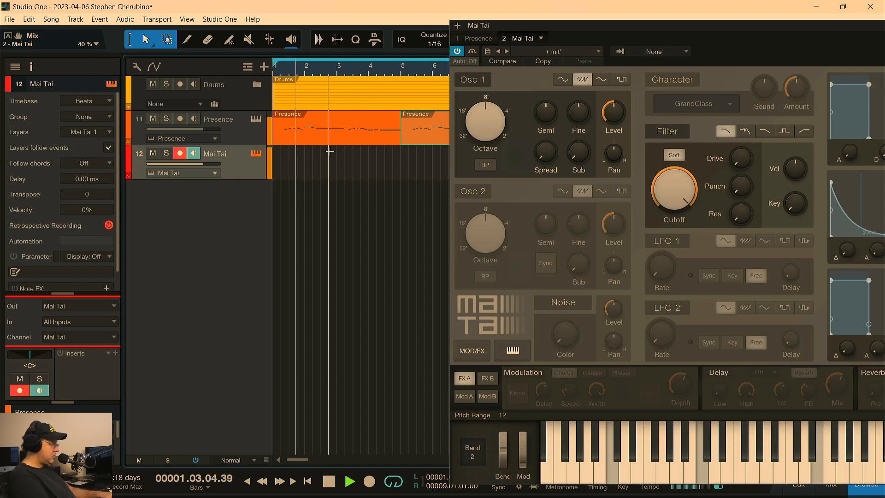
mouse_move(681, 192)
left_mouse_down()
mouse_move(686, 219)
mouse_move(682, 178)
left_mouse_up()
left_click_drag(632, 27, 396, 13)
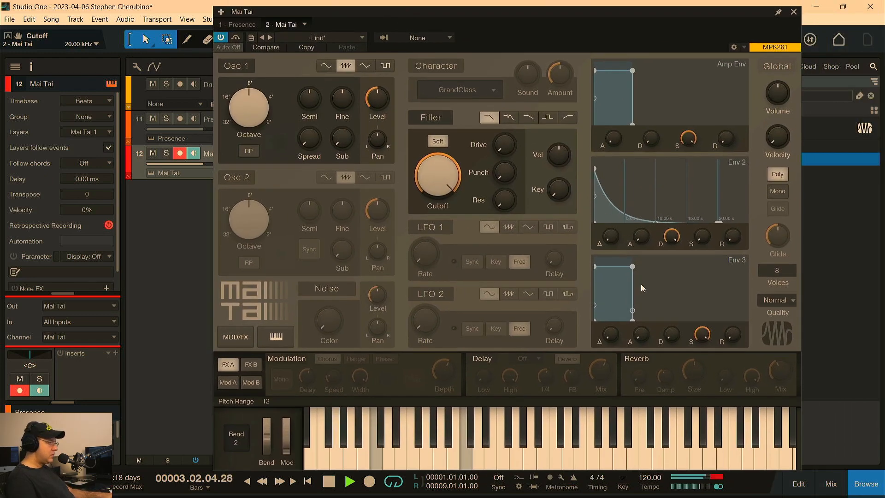
left_click(643, 361)
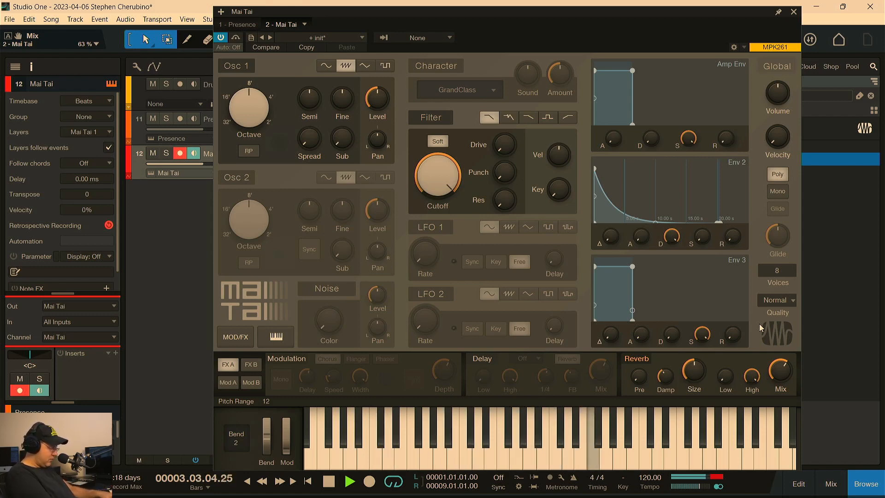
key("space")
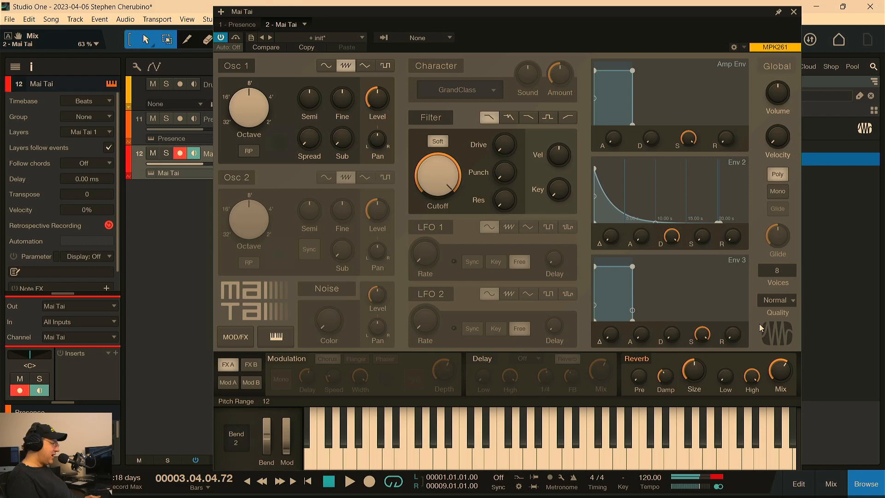
left_click(793, 11)
Record a four-bar Mai Tai part from the song start and duplicate the event so the copy begins at bar 5
key("comma")
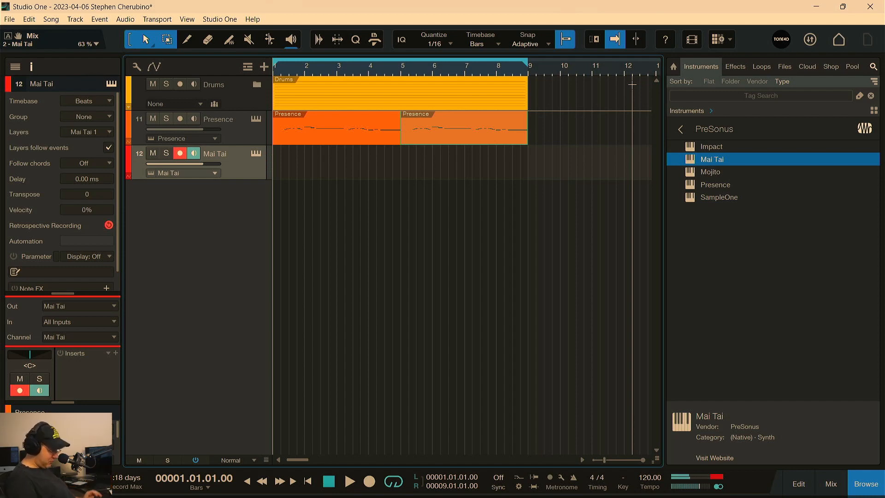
key("space")
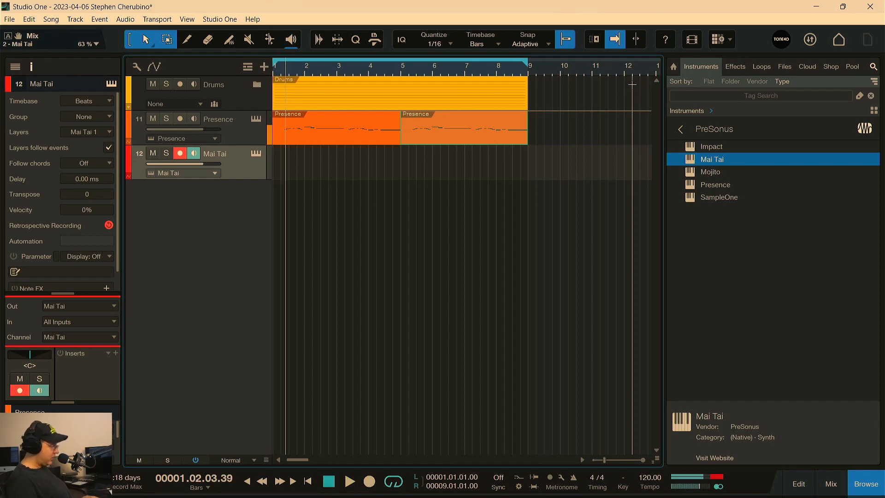
key("space")
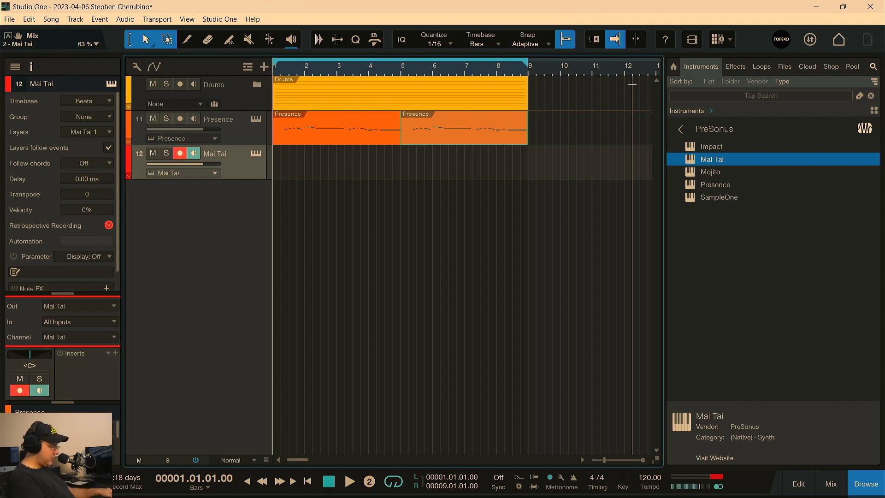
key("KP_Multiply")
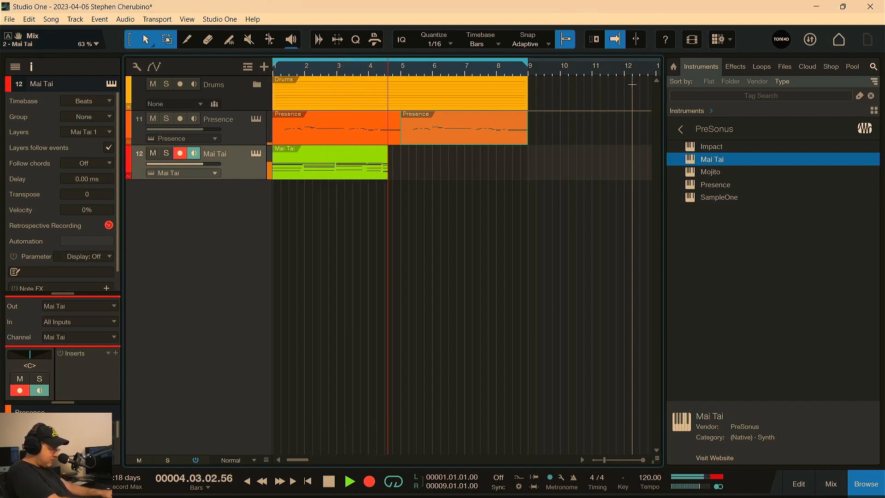
key("space")
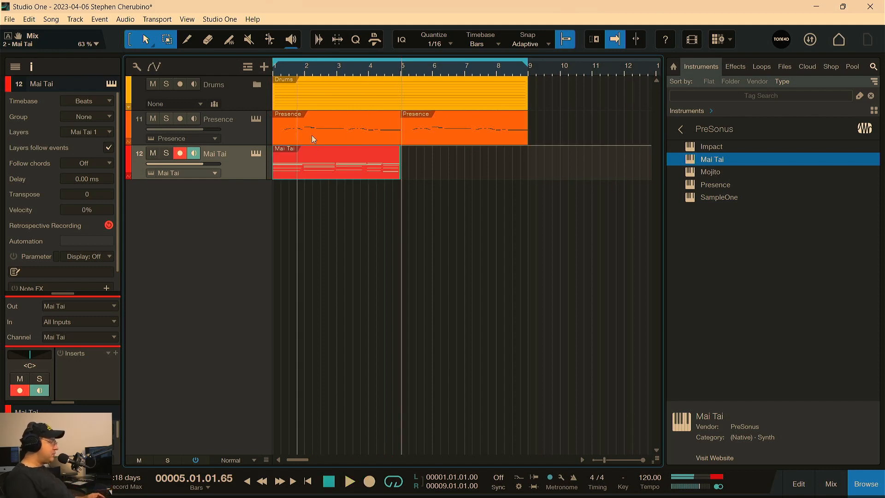
key("ctrl+d")
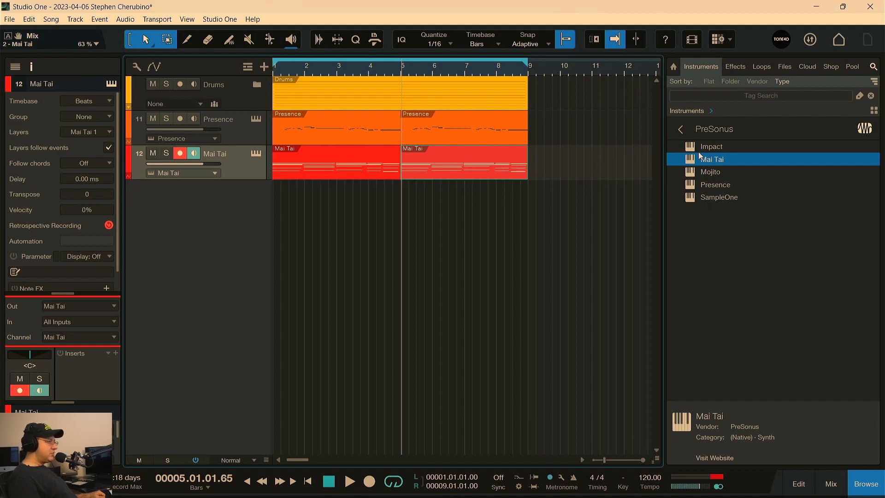
Add an Impact instrument on a new track and load the Urbanic Producer Pack preset
left_click_drag(698, 146, 499, 197)
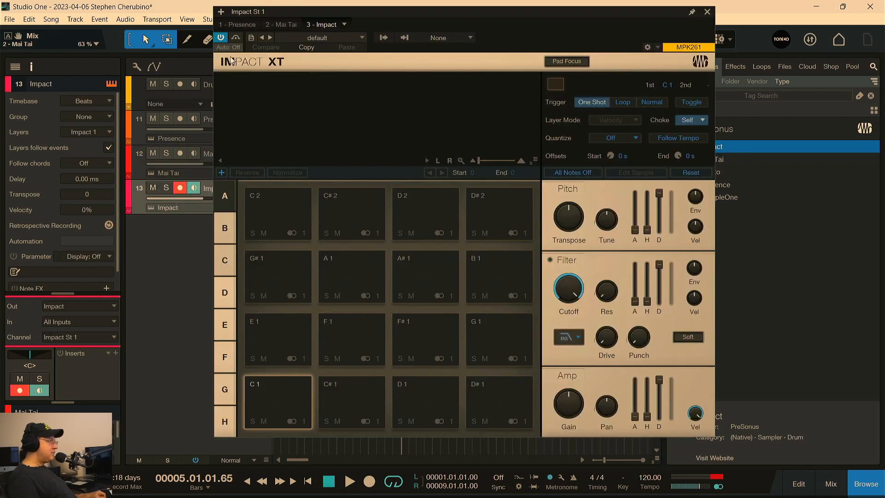
left_click(309, 39)
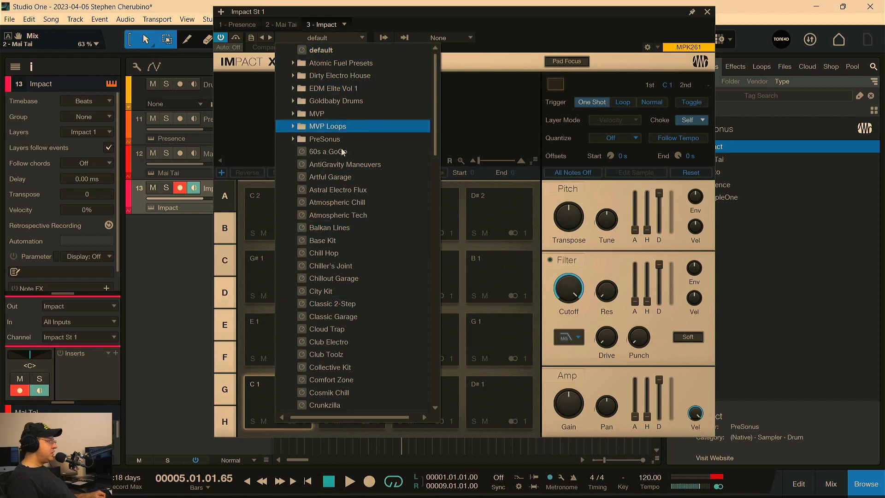
scroll(353, 212, "down", 15)
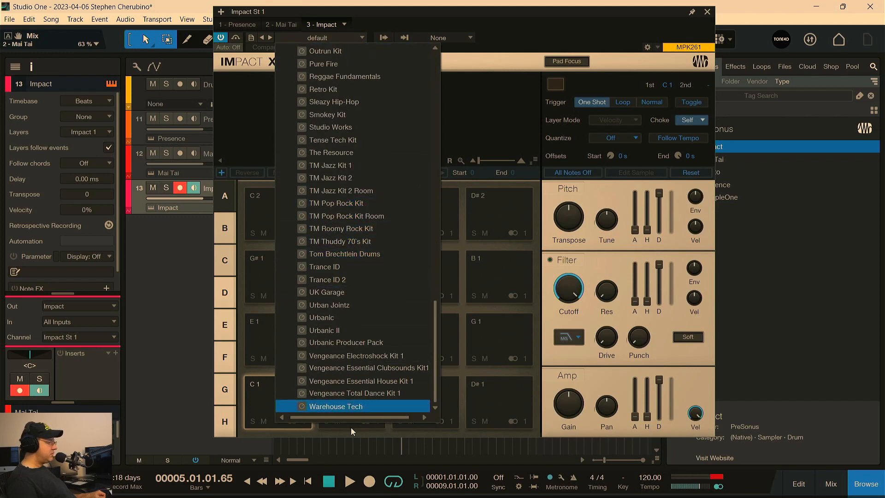
left_click(341, 345)
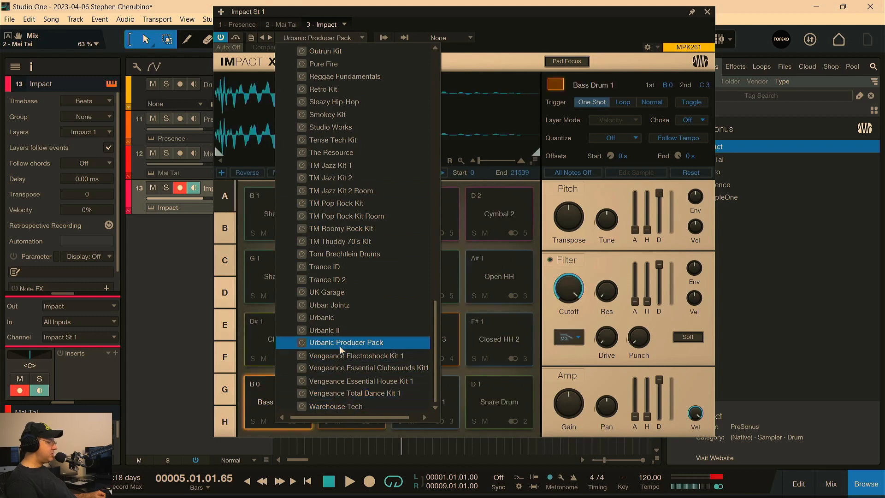
Audition the bass drum, closed hi-hat, clap and snare pads of the Impact kit
left_click(262, 395)
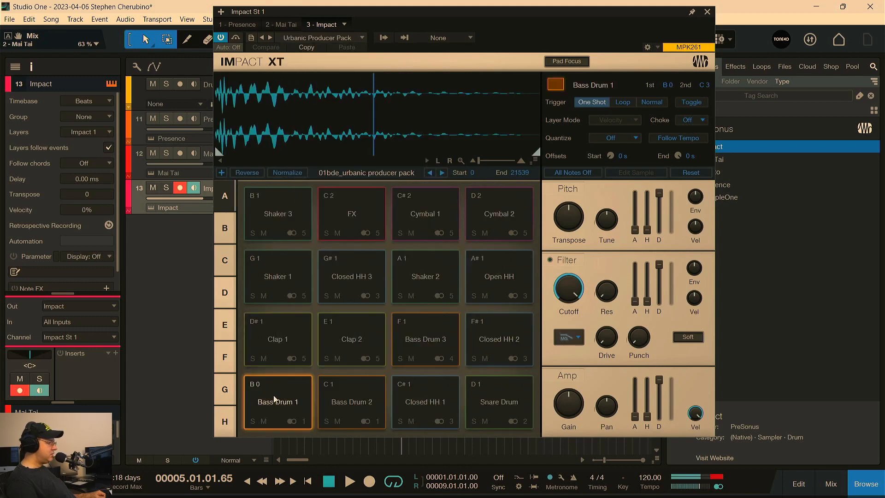
left_click(329, 398)
left_click(356, 347)
left_click(357, 397)
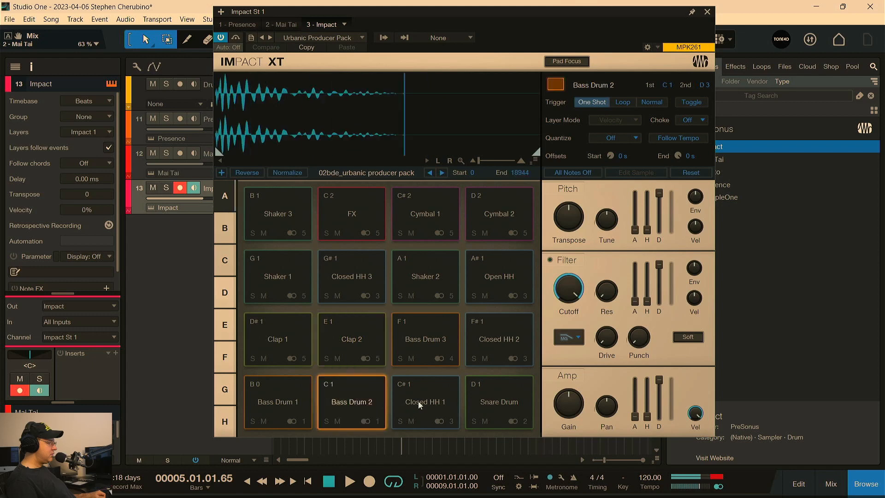
left_click(419, 400)
left_click(417, 348)
left_click(293, 343)
left_click(344, 391)
left_click(301, 354)
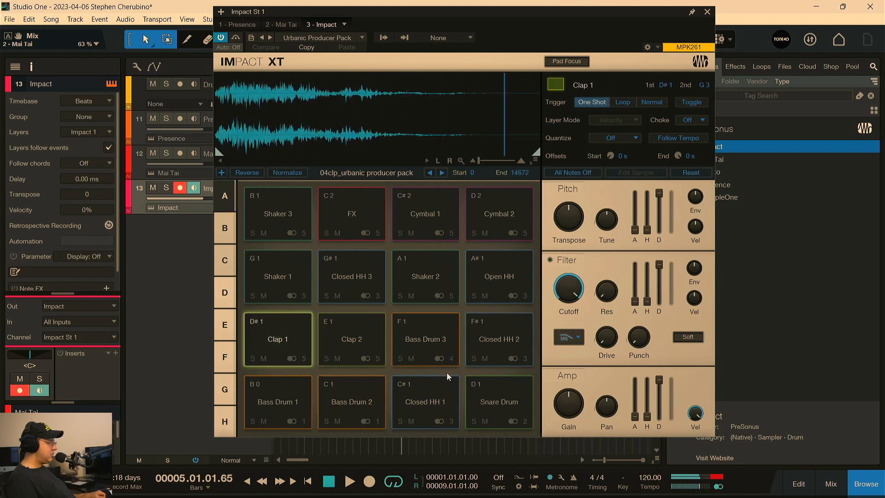
left_click(470, 400)
left_click(371, 402)
left_click(494, 400)
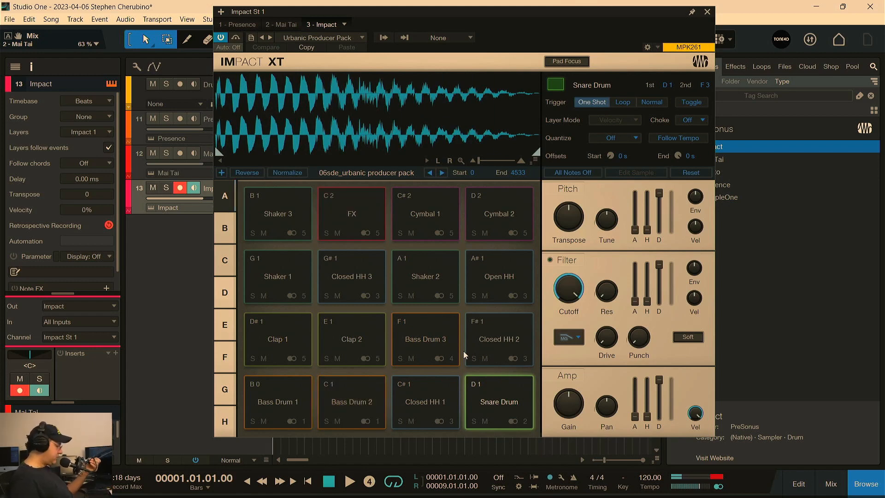
Record a four-bar Impact drum part from the song start and close the instrument window
key("KP_Multiply")
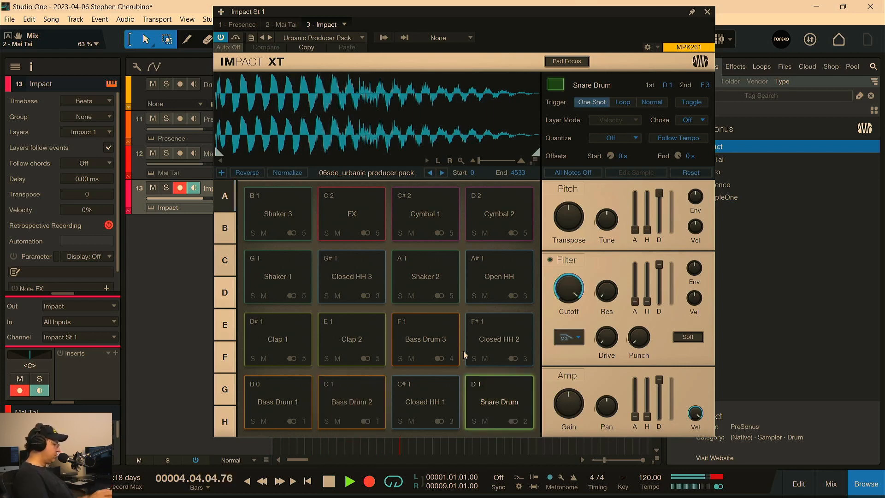
key("space")
left_click(707, 12)
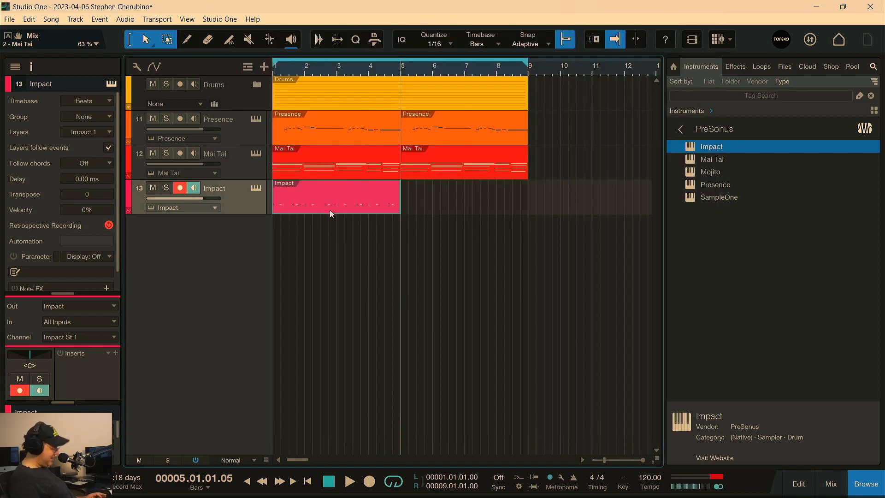
Move the Impact event to bar 9 and duplicate all Presence and Mai Tai events so the copies start at bar 9
left_click_drag(314, 208, 570, 193)
left_click_drag(473, 73, 258, 134)
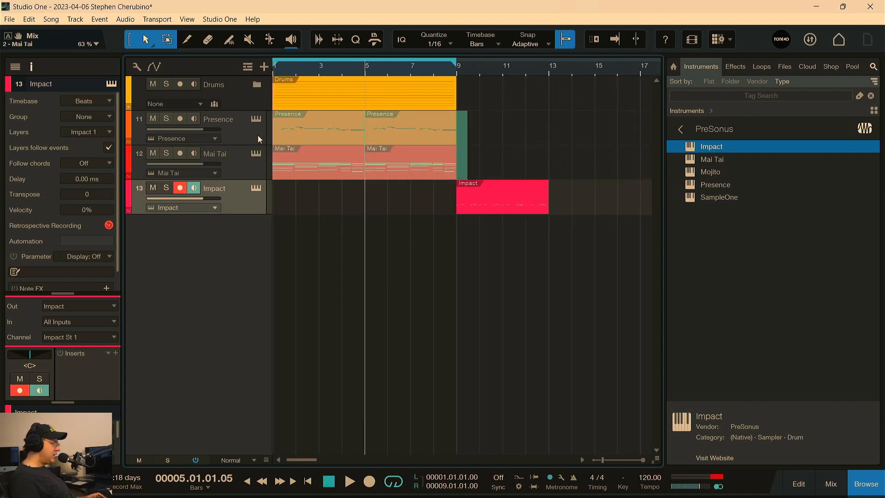
key("d")
Show the Arranger track and add an Intro section spanning bar 1 to bar 9
left_click(429, 102)
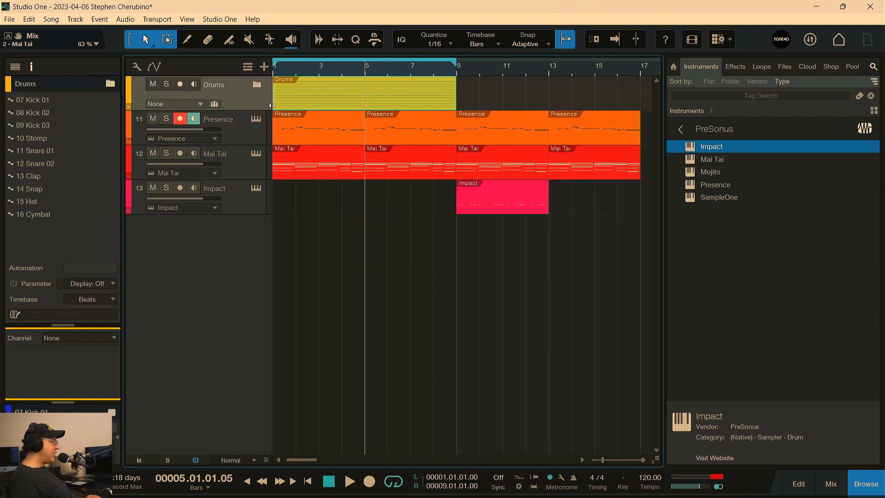
left_click(248, 67)
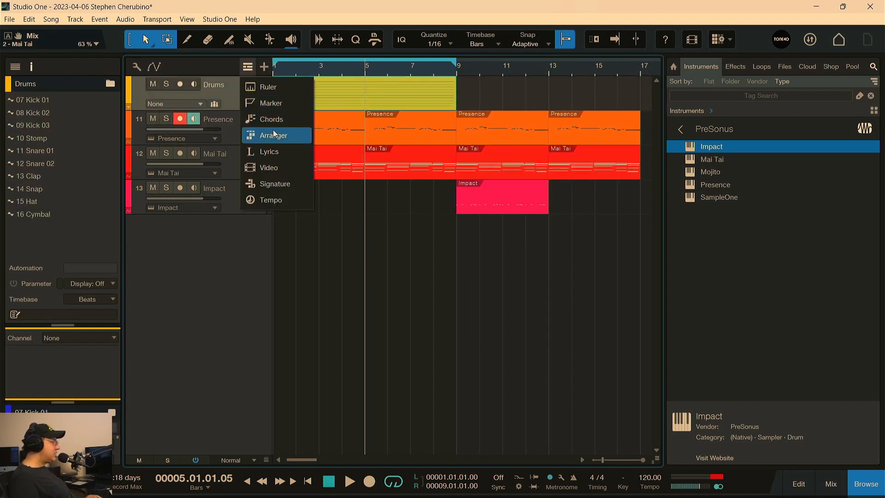
left_click(274, 135)
double_click(307, 90)
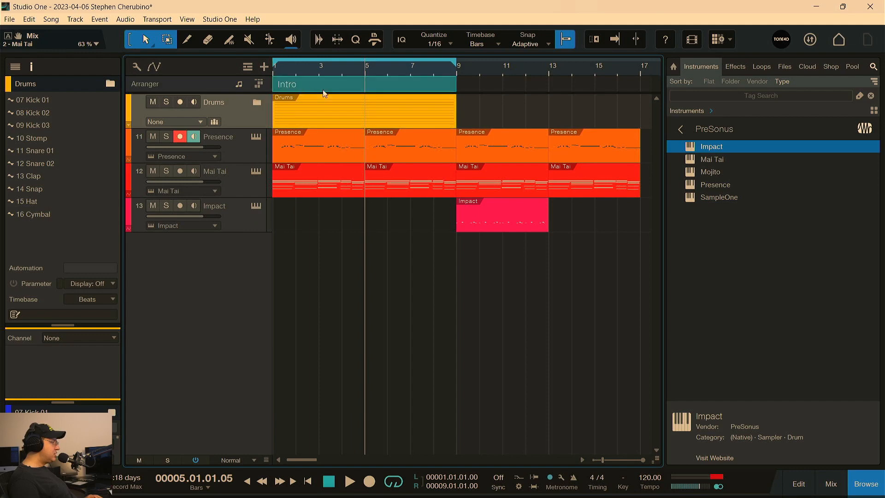
Add a Verse section to the Arranger track directly after the Intro, extending from bar 9 to bar 17
double_click(490, 86)
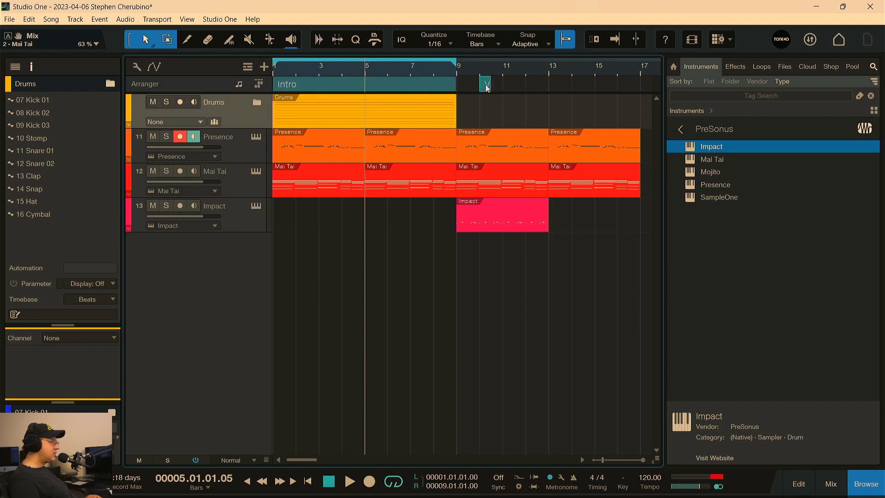
left_click_drag(485, 84, 461, 82)
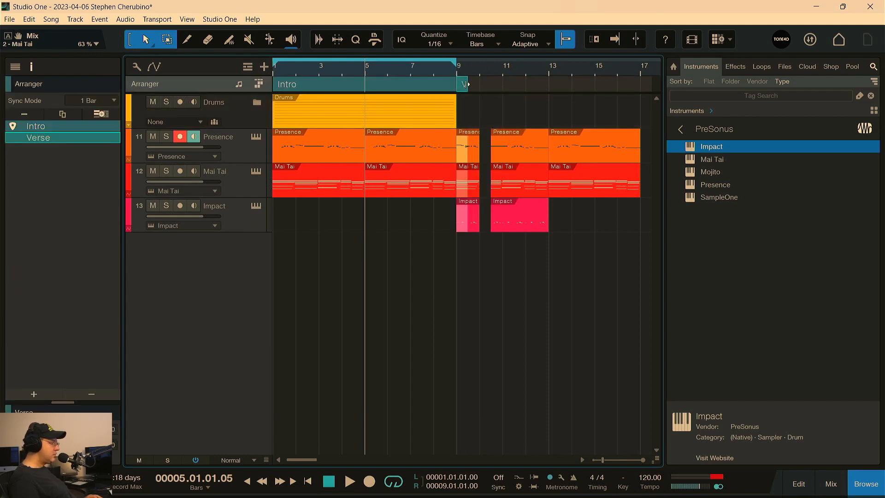
key("ctrl+z")
left_click_drag(479, 88, 639, 84)
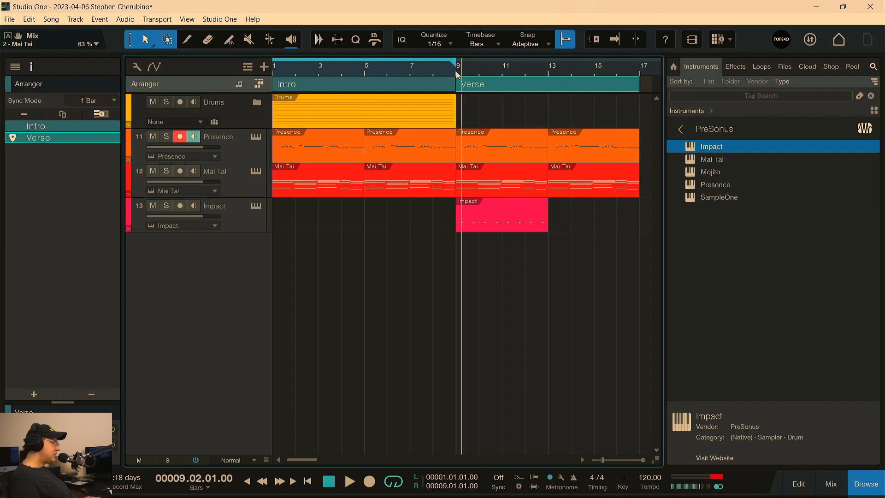
Play the start of the verse from bar 9 and stop playback
left_click(455, 71)
key("space")
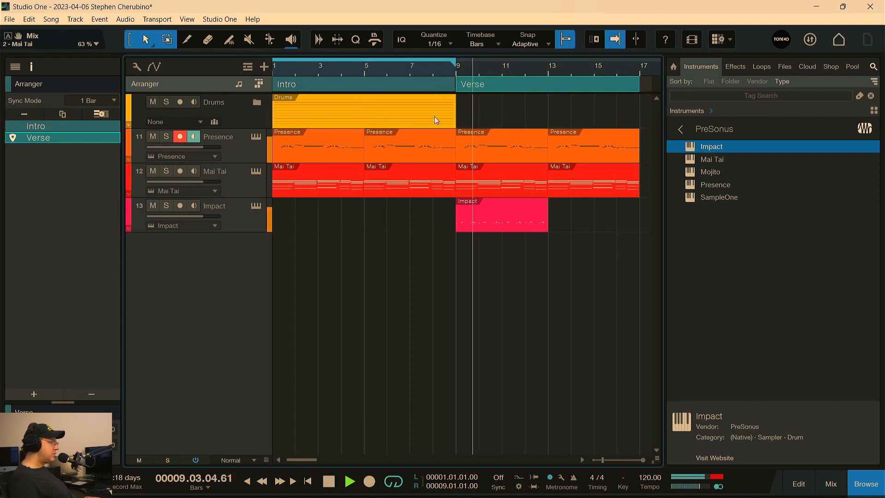
key("space")
Expand the Drums folder and duplicate the 15 Hat event so the copy starts at bar 9
left_click(426, 119)
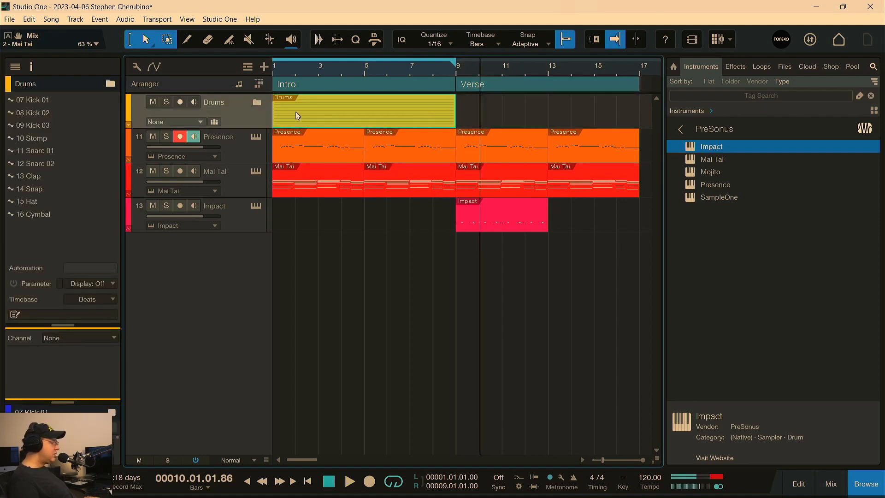
left_click(256, 102)
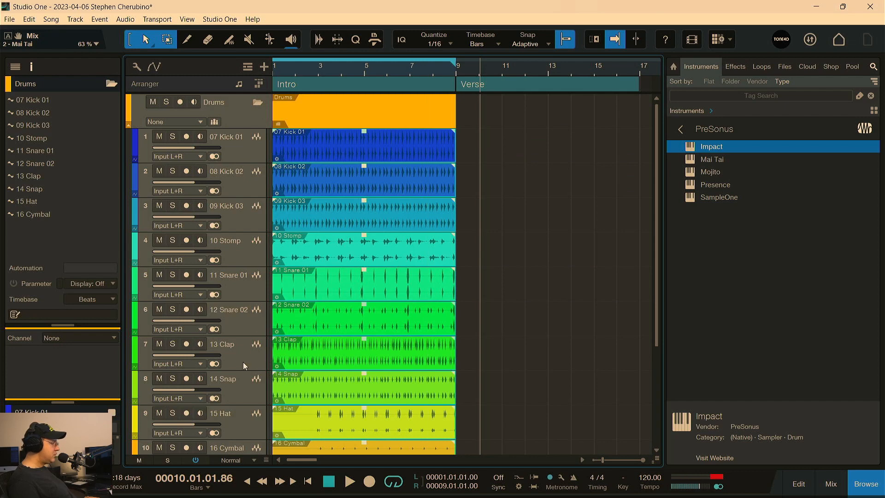
scroll(244, 365, "down", 3)
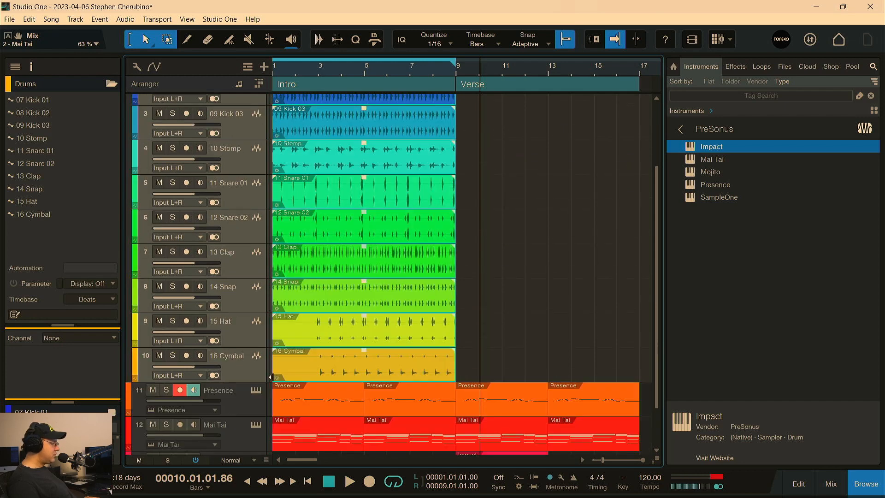
left_click(341, 339)
key("d")
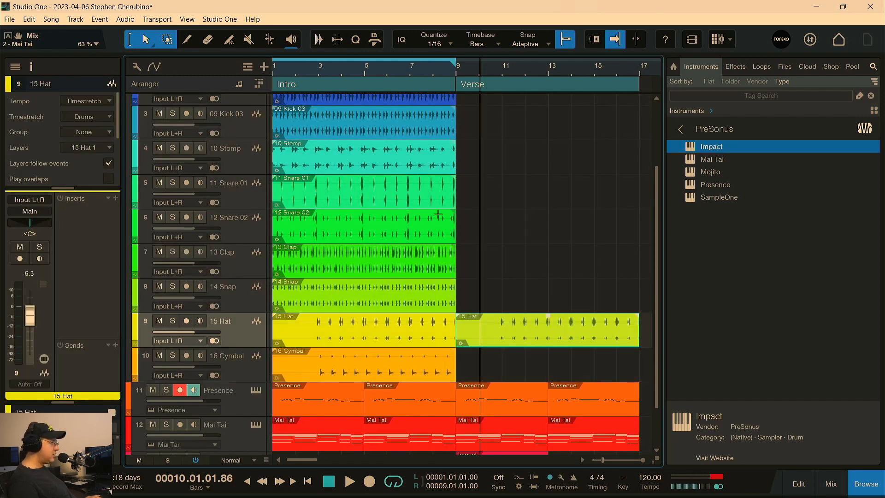
Play from the verse start and duplicate the 14 Snap event so the copy starts at bar 9
left_click(452, 68)
key("space")
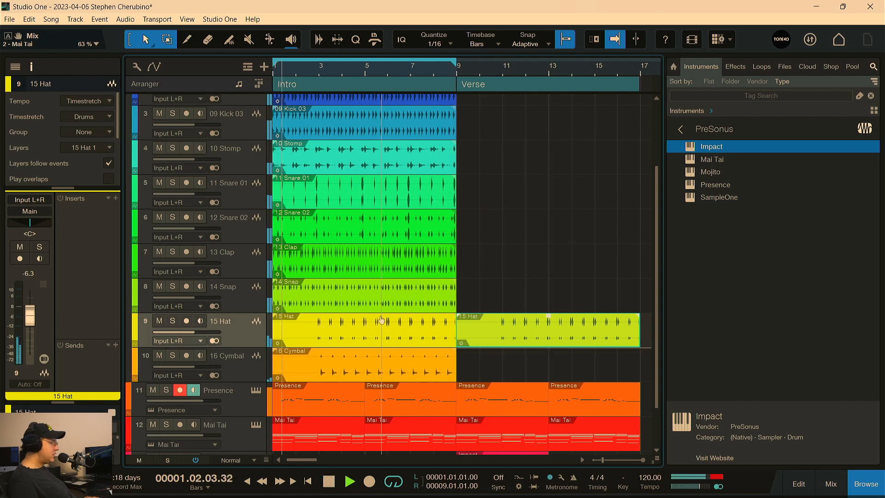
left_click(456, 72)
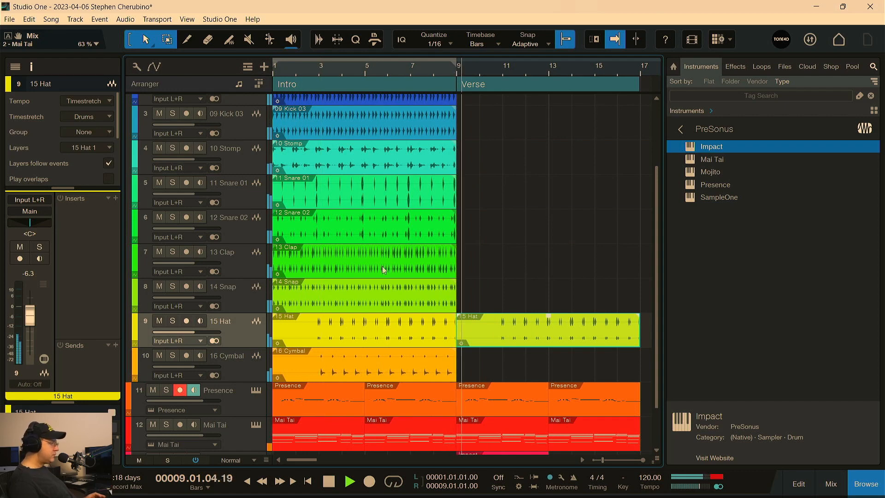
left_click(367, 300)
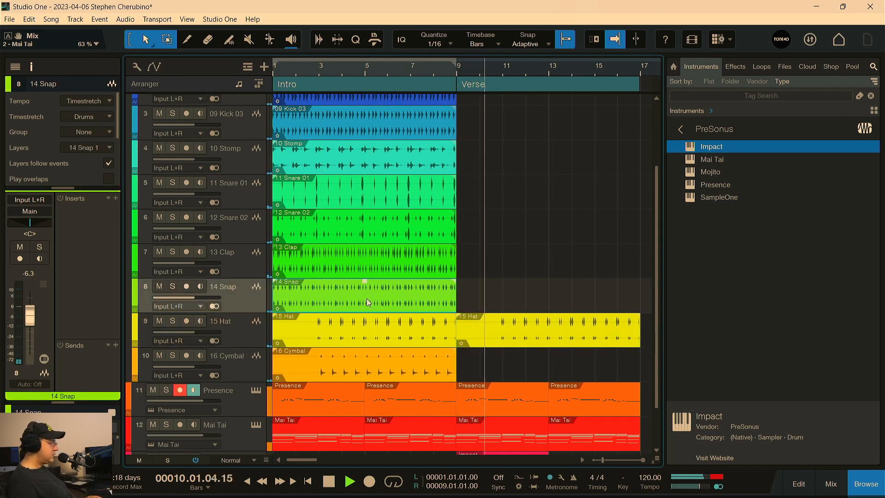
key("d")
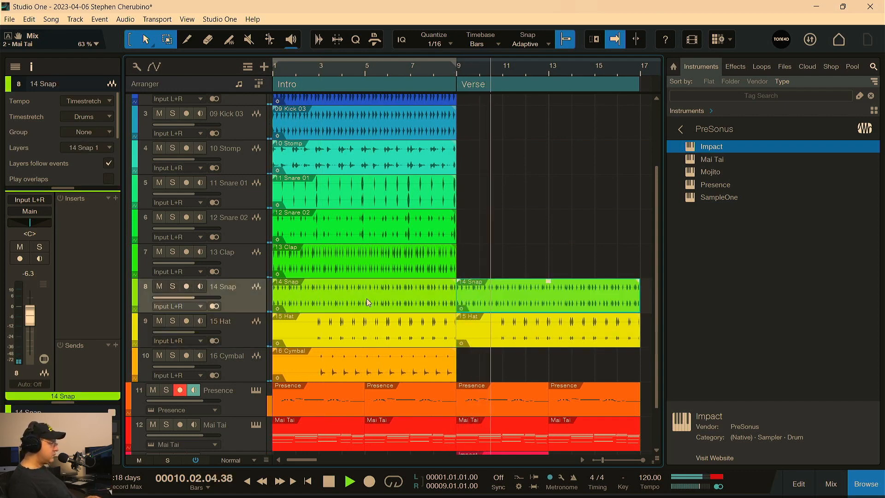
Try duplicating the 13 Clap event into the verse, listen from bar 9, and undo the duplication
left_click(358, 267)
key("d")
left_click(455, 68)
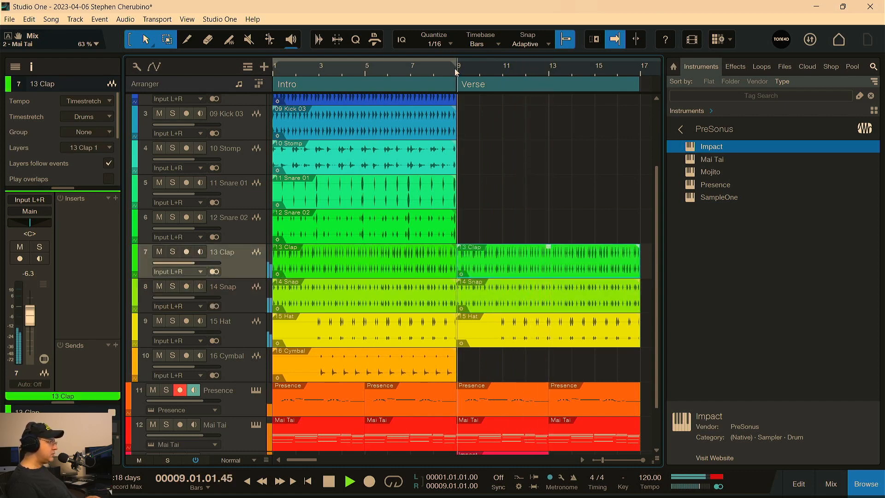
key("ctrl+z")
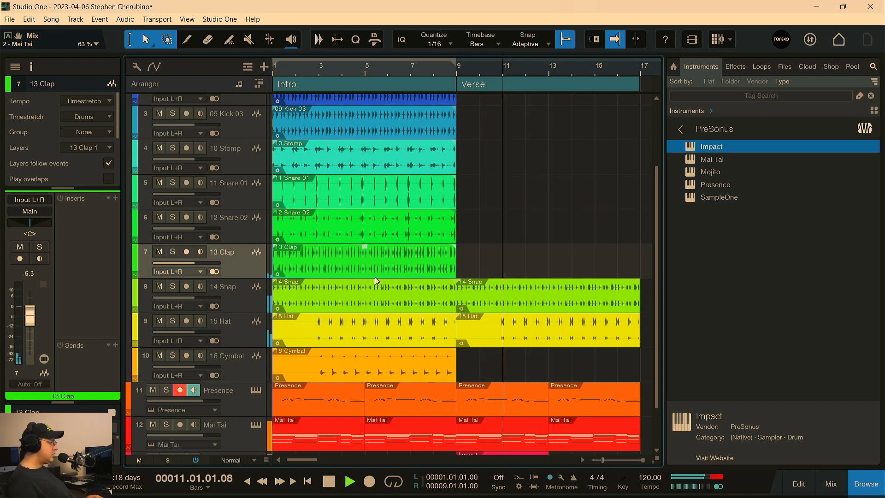
Duplicate the 16 Cymbal event so the copy starts at bar 9, and collapse the Drums folder after stopping playback
left_click(415, 359)
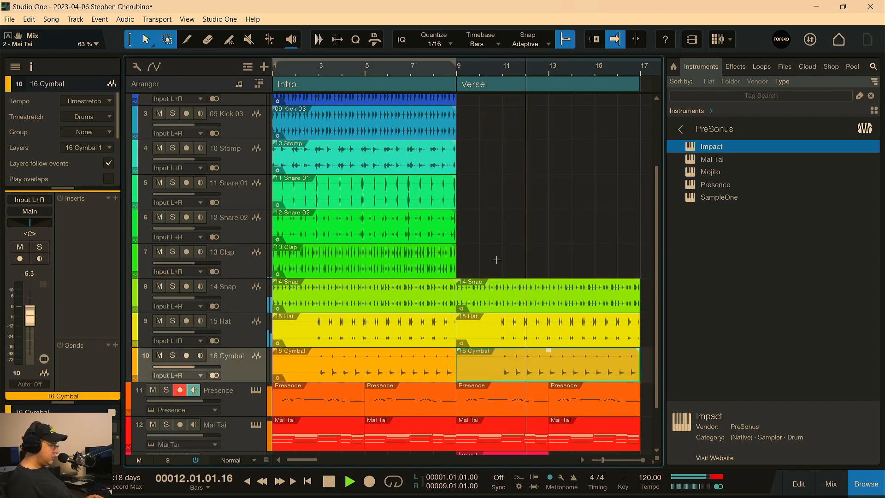
key("d")
left_click(481, 85)
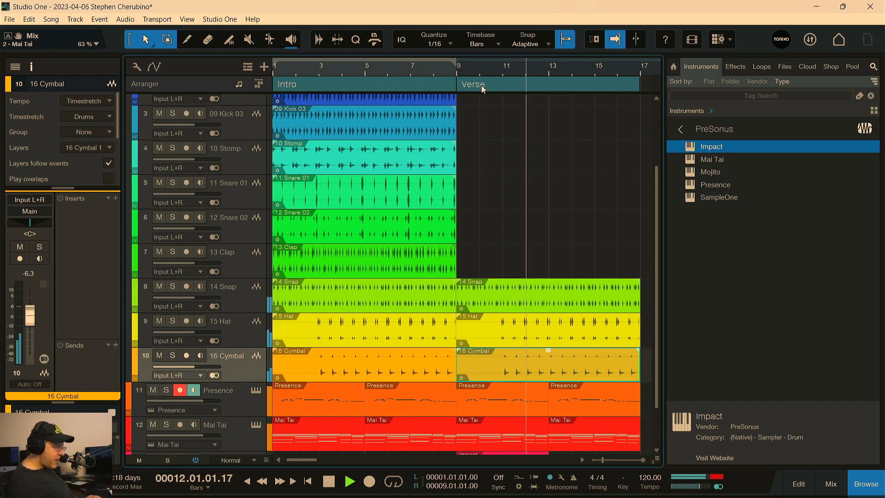
key("space")
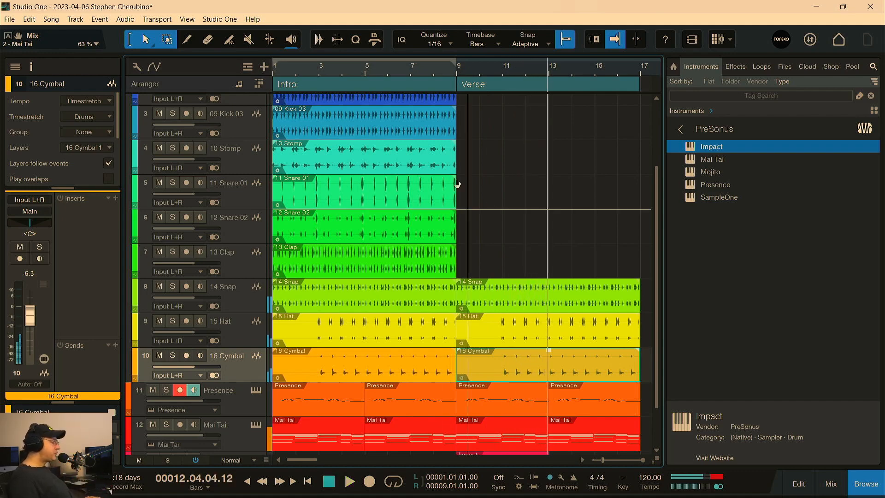
scroll(256, 154, "up", 3)
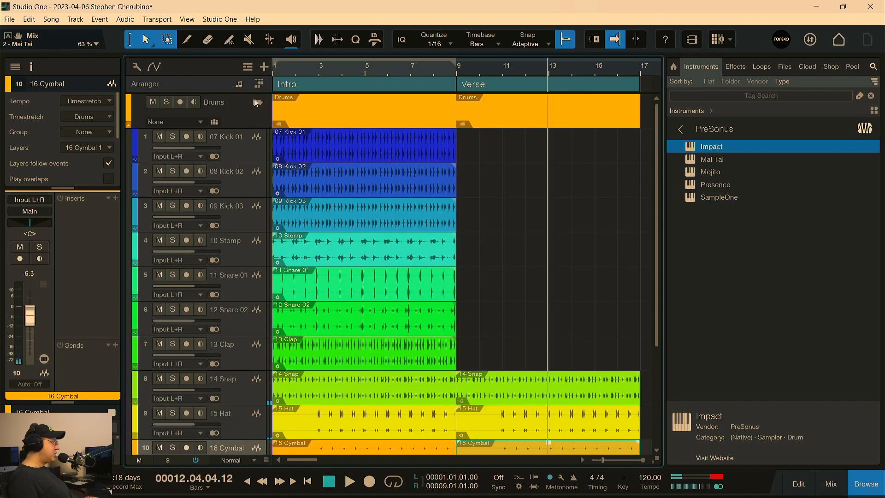
left_click(257, 102)
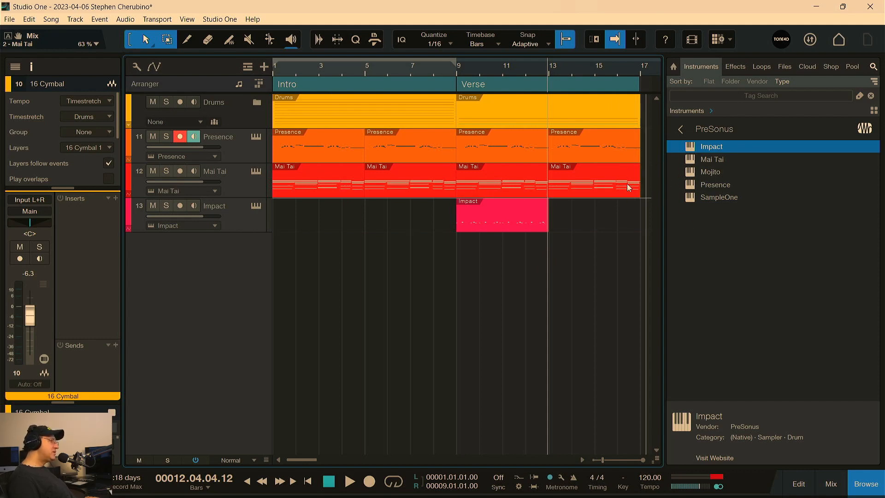
Add a new Presence instrument track and load the Acoustic Piano - Full preset from the Piano folder
left_click_drag(696, 186, 604, 276)
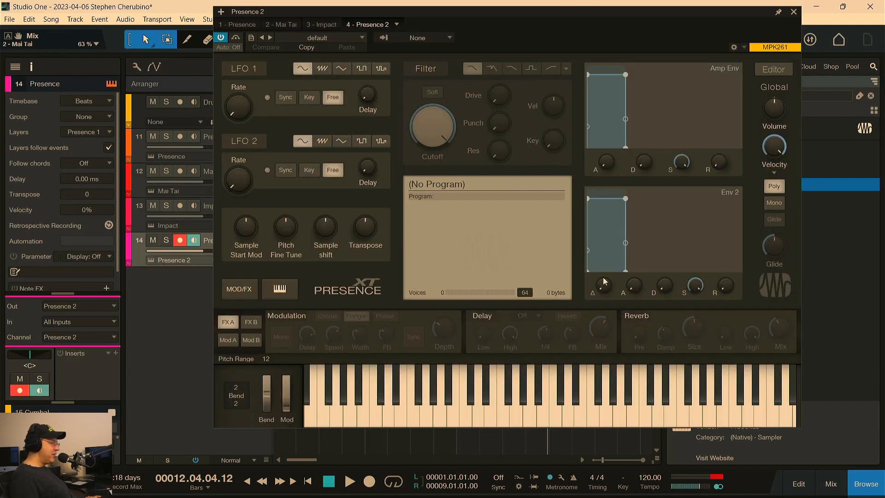
left_click(324, 40)
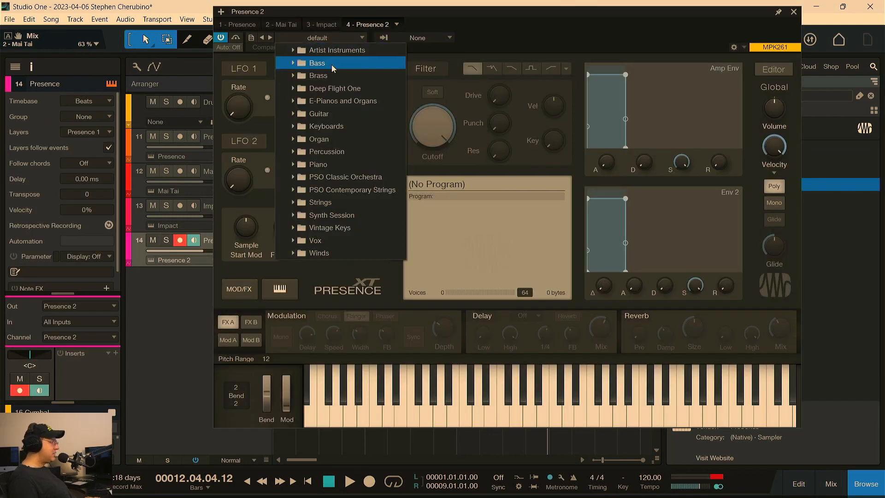
left_click(299, 165)
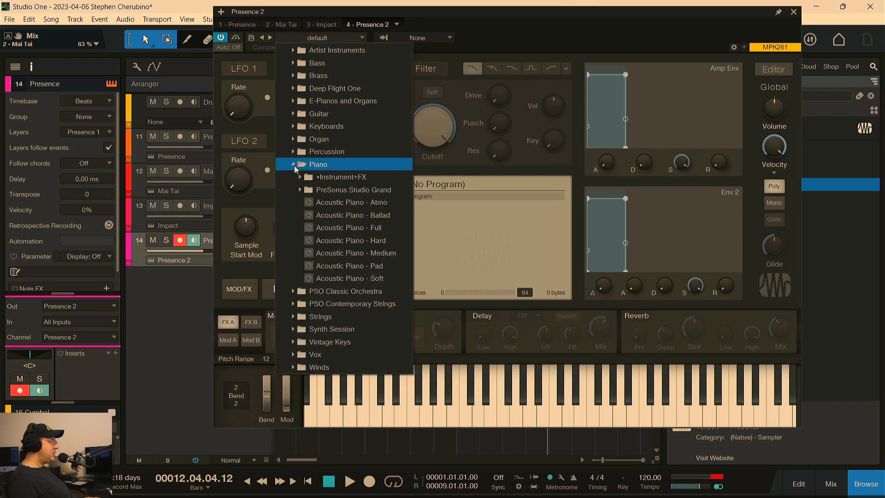
left_click(343, 228)
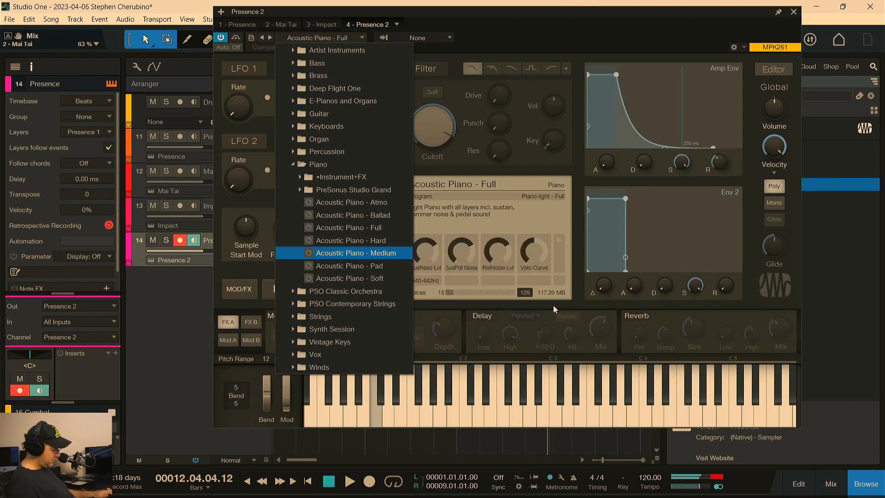
Record a four-bar part from bar 1 on the new Presence track, load Acoustic Piano - Medium, and close the instrument editor
key("comma")
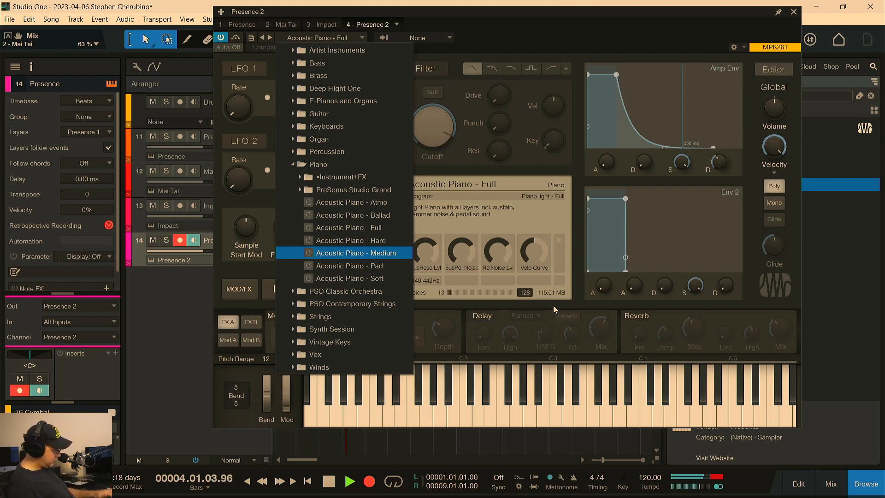
key("Return")
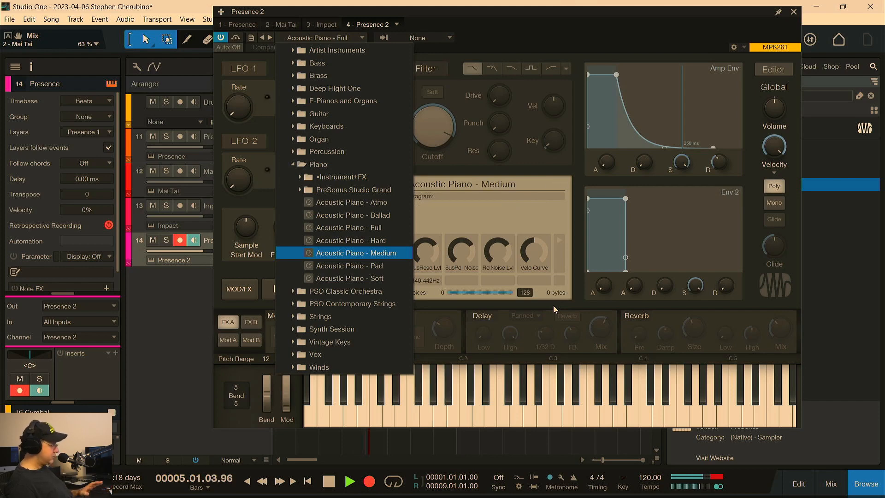
left_click(790, 12)
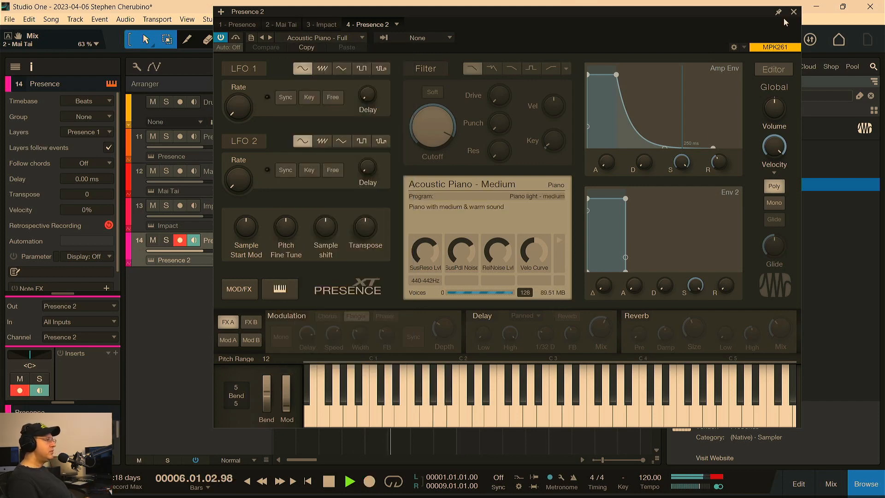
key("space")
left_click(792, 12)
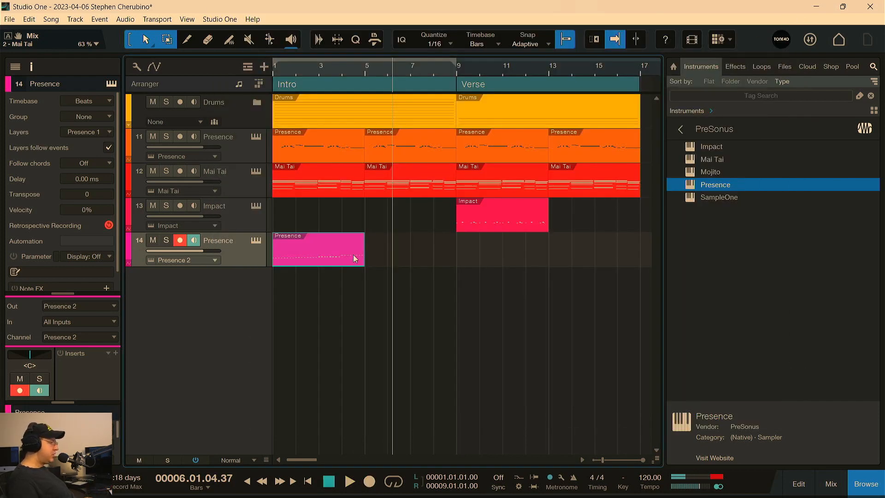
Move the newly recorded Presence event to bar 9 and duplicate both it and the Impact event to bar 13
left_click_drag(325, 261, 523, 248)
key("d")
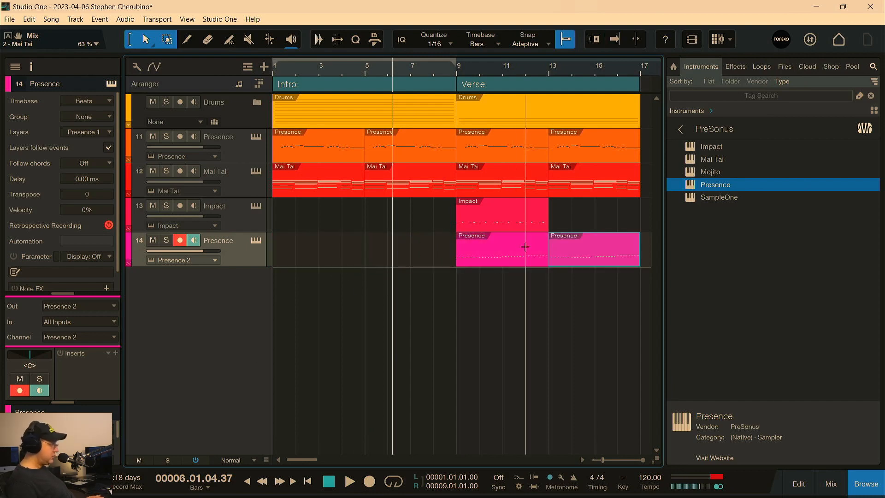
left_click(508, 216)
key("d")
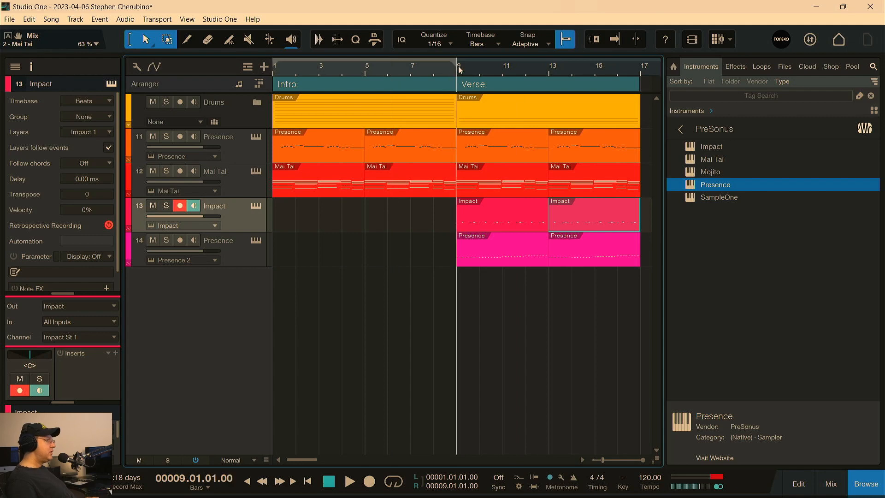
Play the verse from bar 9, stop playback, and set the loop range from bar 9 to bar 17
left_click(458, 68)
key("space")
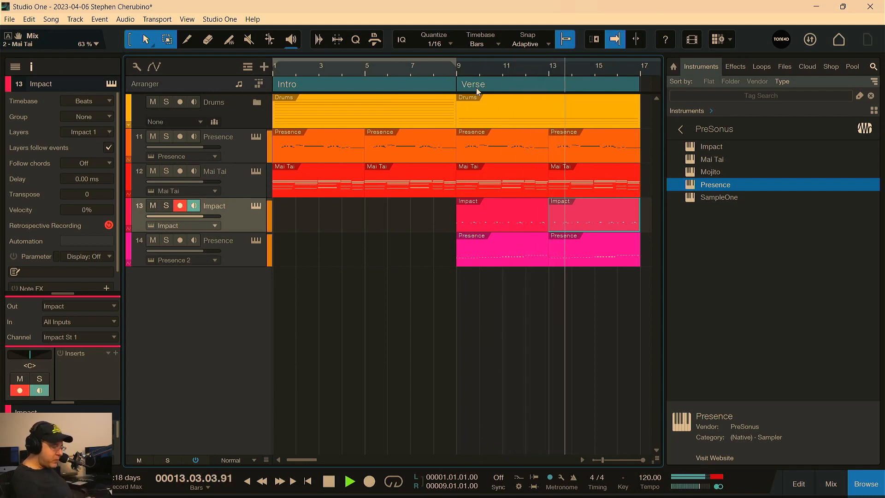
key("space")
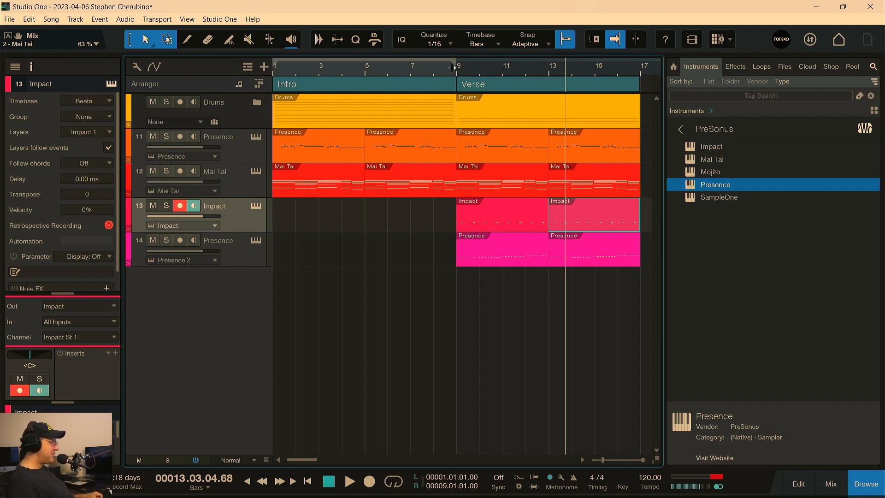
left_click_drag(461, 57, 643, 60)
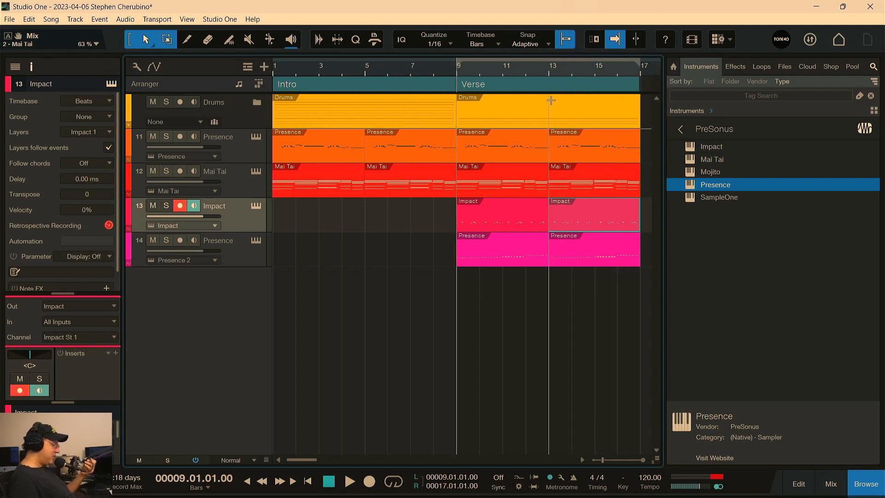
Add a mono audio track below the Impact track and arm it for recording
left_click_drag(434, 70, 427, 56)
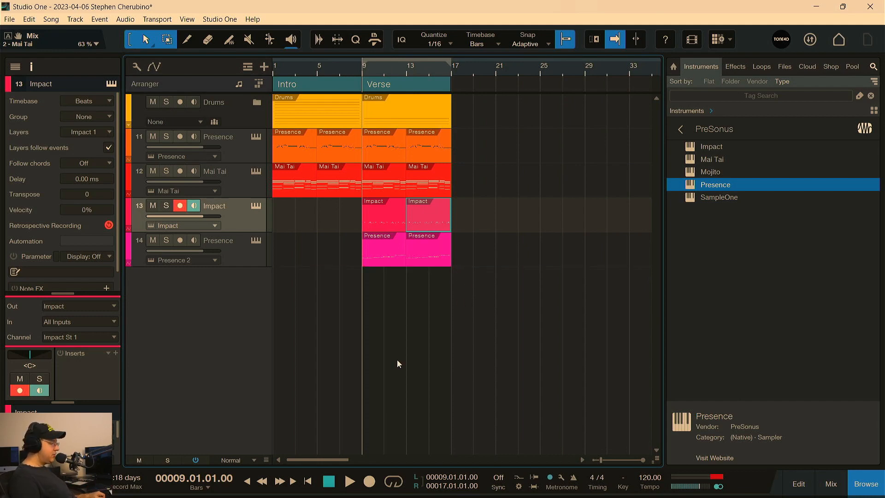
right_click(200, 328)
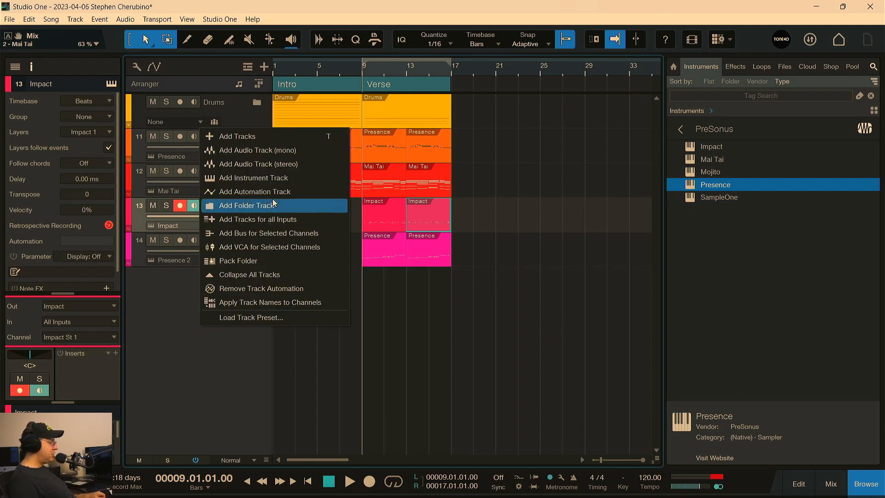
left_click(268, 148)
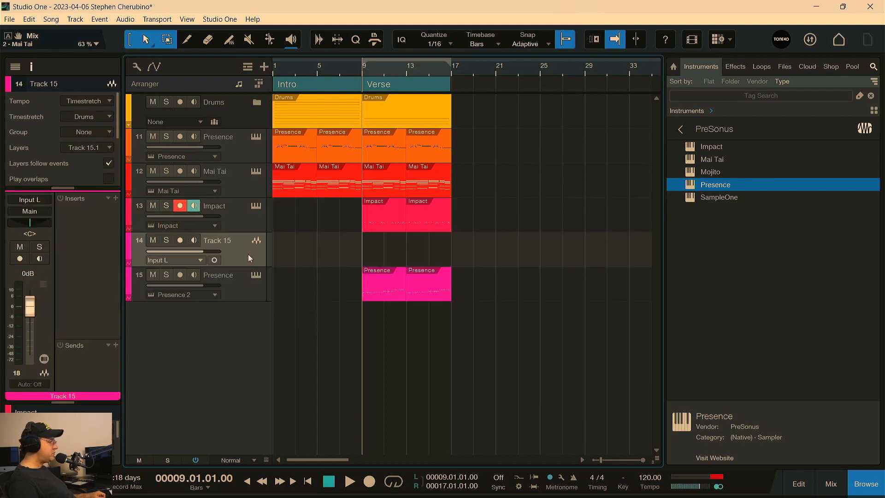
left_click(180, 240)
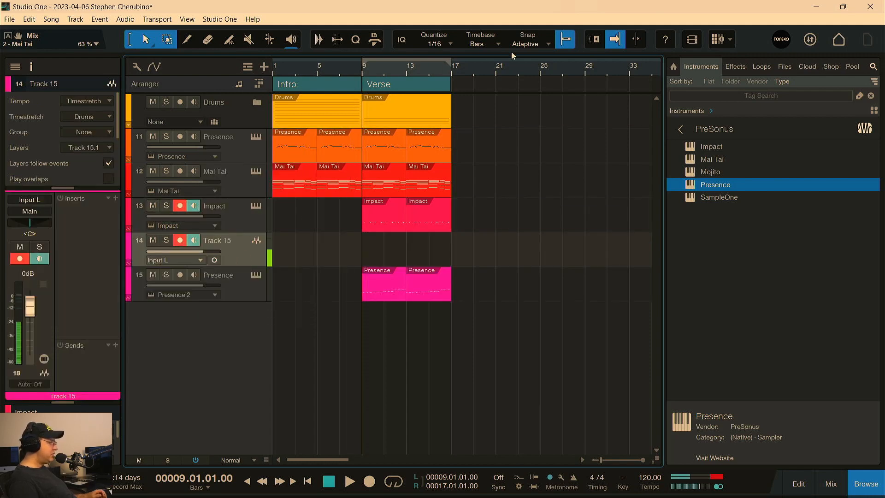
Play the verse from bar 9 to audition it with the new audio track's input monitored
key("space")
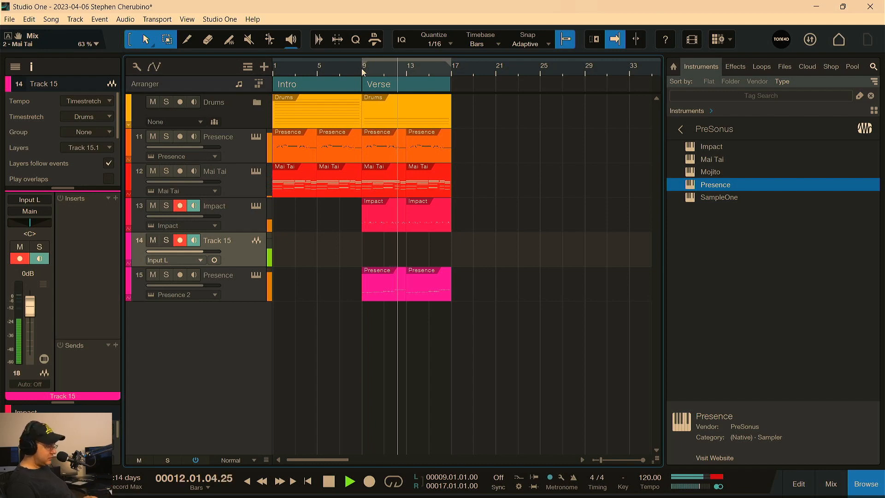
key("space")
left_click(363, 72)
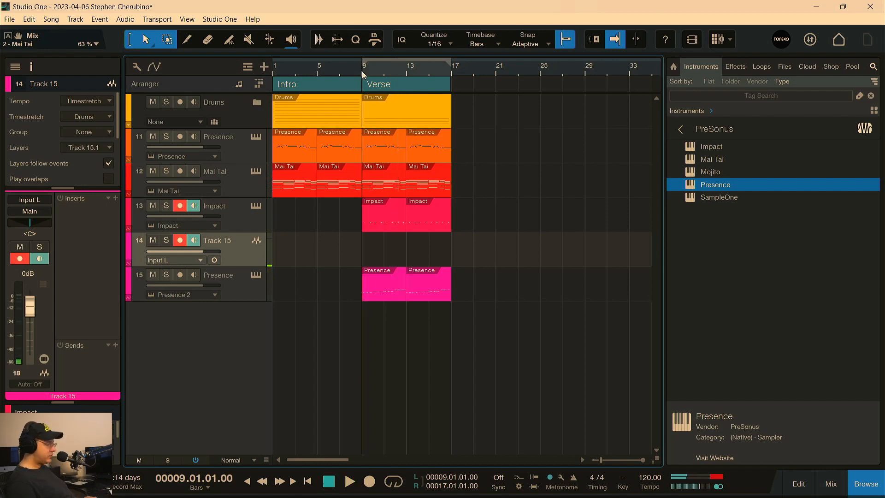
key("space")
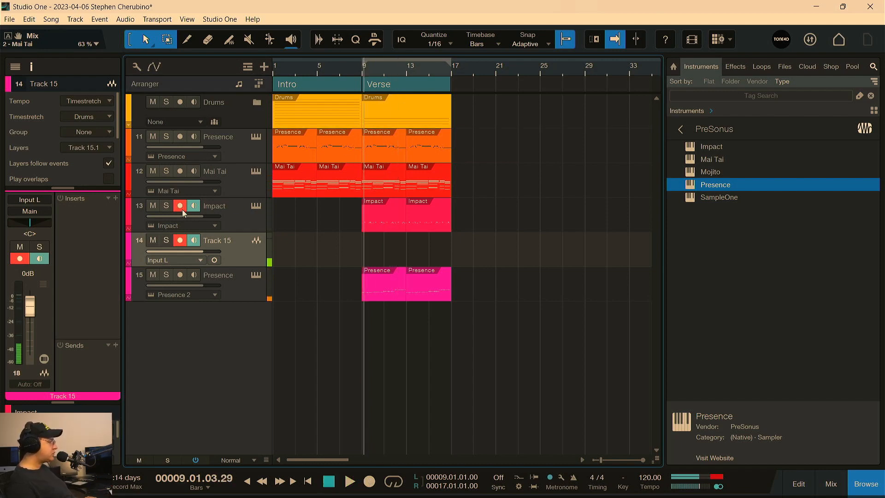
Disarm the Impact track and record a vocal take of about three bars on the mono audio track from bar 9
left_click(362, 71)
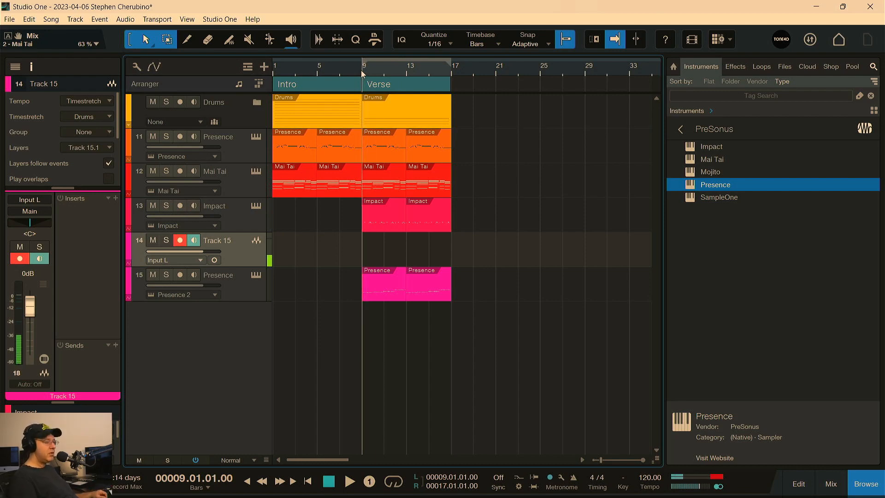
key("KP_Multiply")
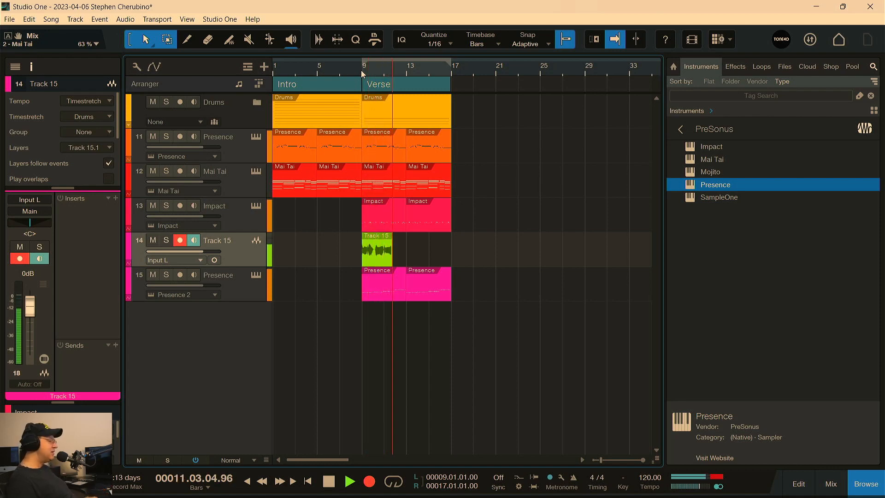
key("space")
left_click_drag(383, 75, 391, 261)
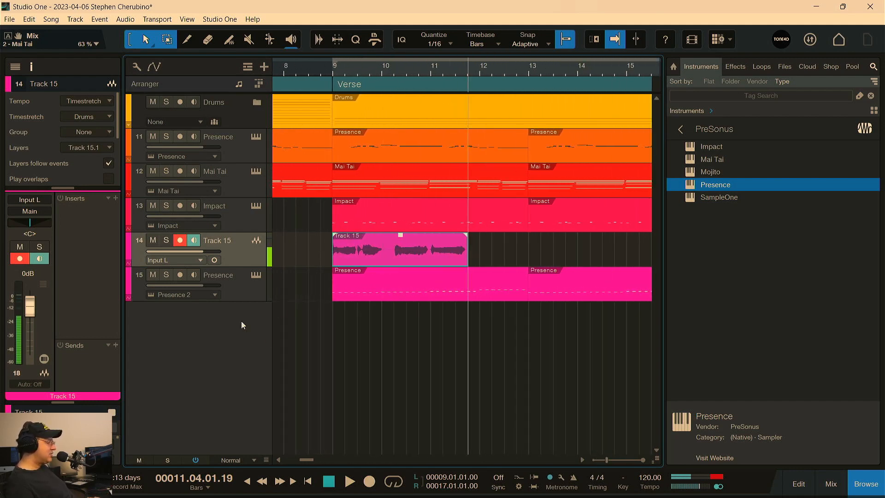
Add a SampleOne instrument track and load the recorded audio event into it as a sample
left_click_drag(712, 196, 430, 345)
left_click_drag(467, 18, 739, 141)
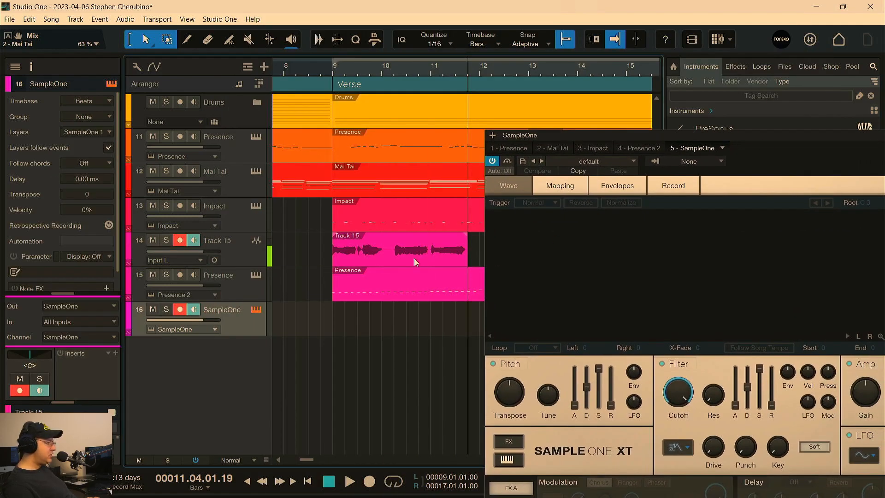
left_click_drag(413, 258, 629, 278)
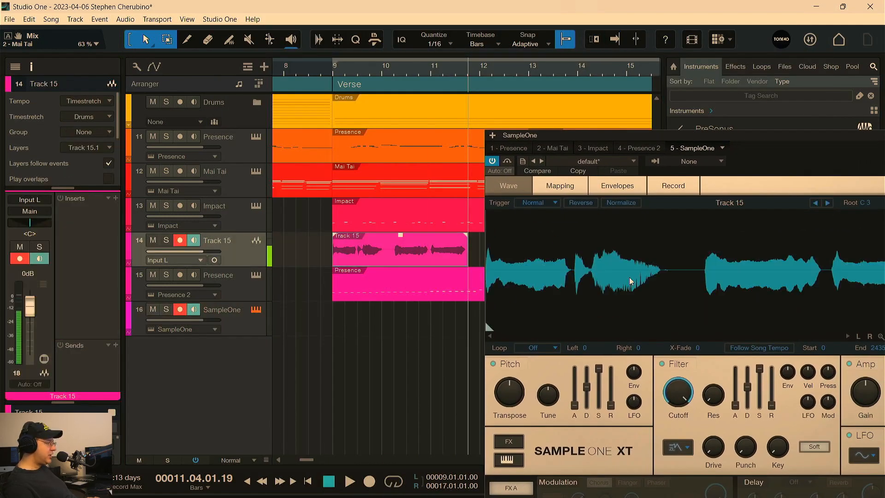
Remove the mono audio track and reopen the SampleOne editor, placing it fully in view
right_click(256, 261)
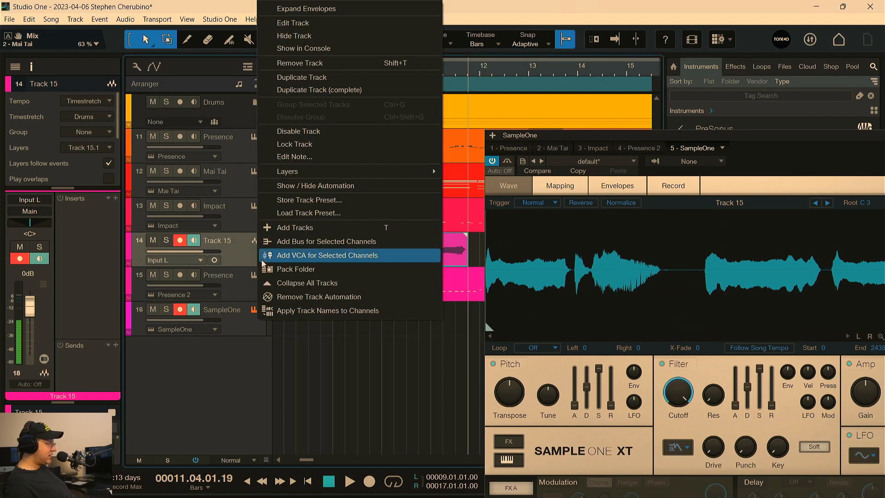
left_click(295, 64)
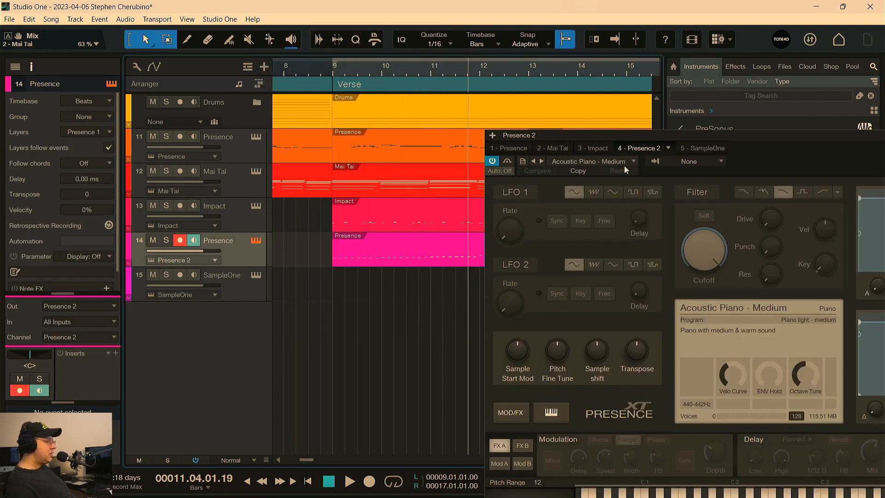
left_click(257, 276)
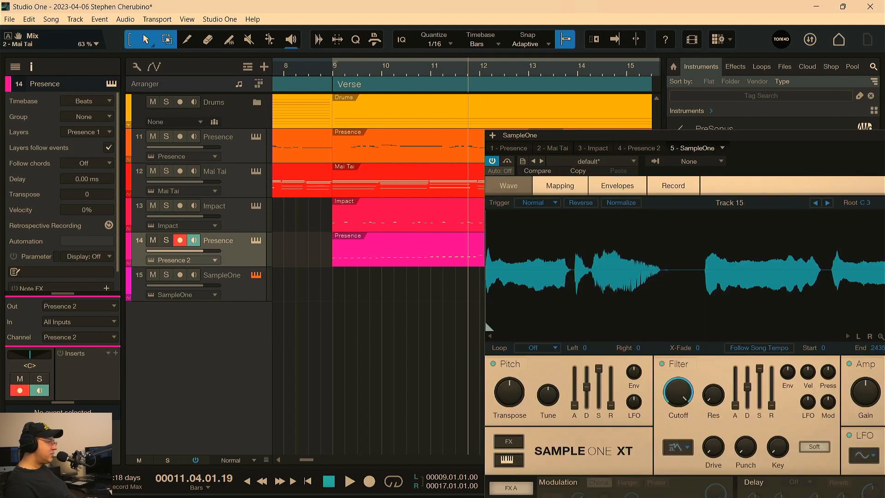
left_click_drag(626, 135, 334, 76)
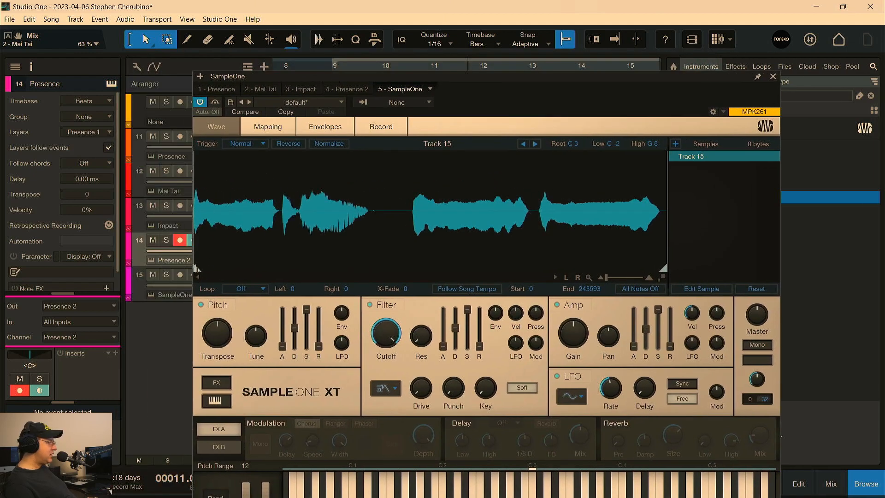
Trim the sample to start at about 189665 and end at about 219615, and select the SampleOne track
left_click_drag(196, 268, 566, 250)
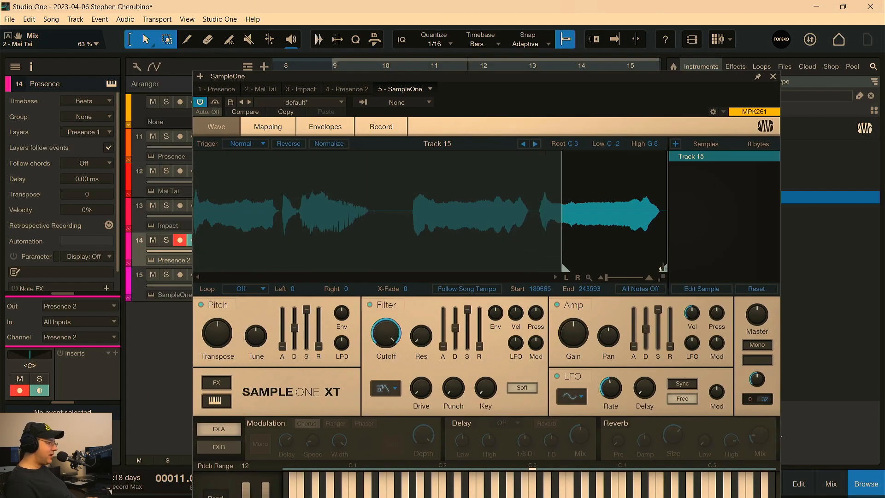
left_click_drag(662, 266, 613, 257)
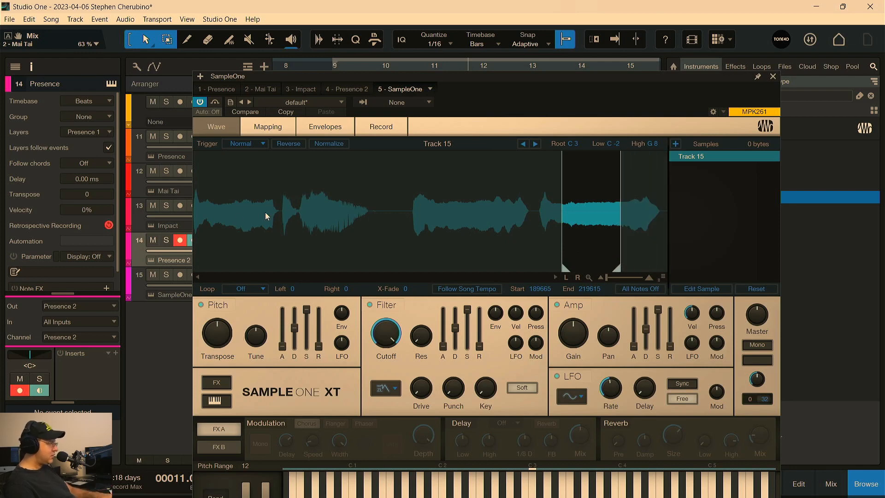
left_click(140, 277)
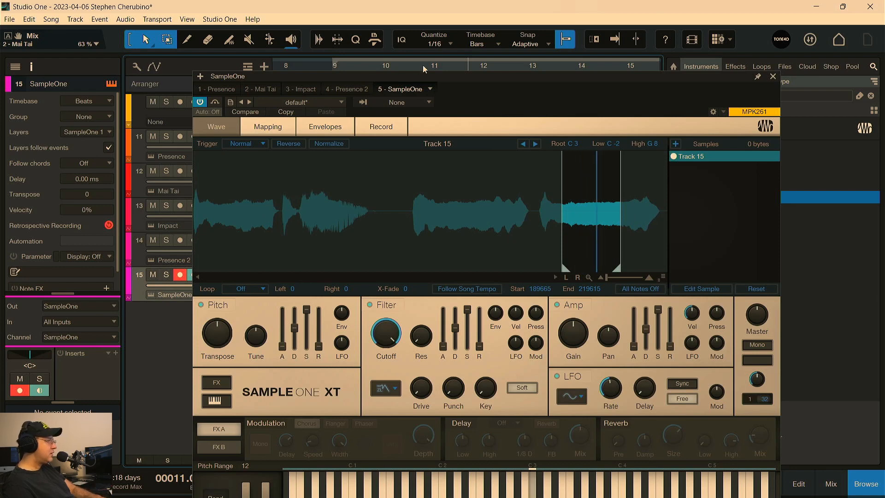
Turn on Follow Song Tempo for the sample and move its start to about 182256
left_click_drag(428, 77, 397, 18)
left_click(437, 227)
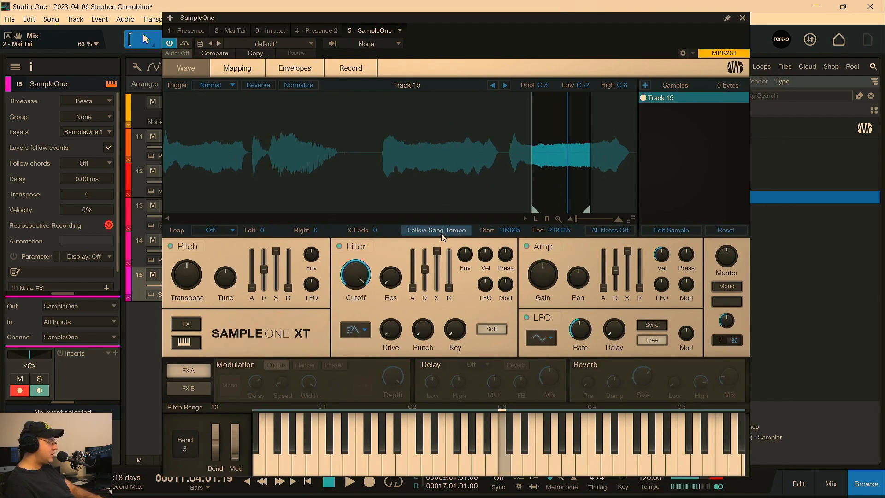
mouse_move(535, 210)
left_mouse_down()
mouse_move(512, 210)
mouse_move(520, 210)
left_mouse_up()
Turn on SampleOne's Reverb effect and close the instrument editor
left_click(587, 366)
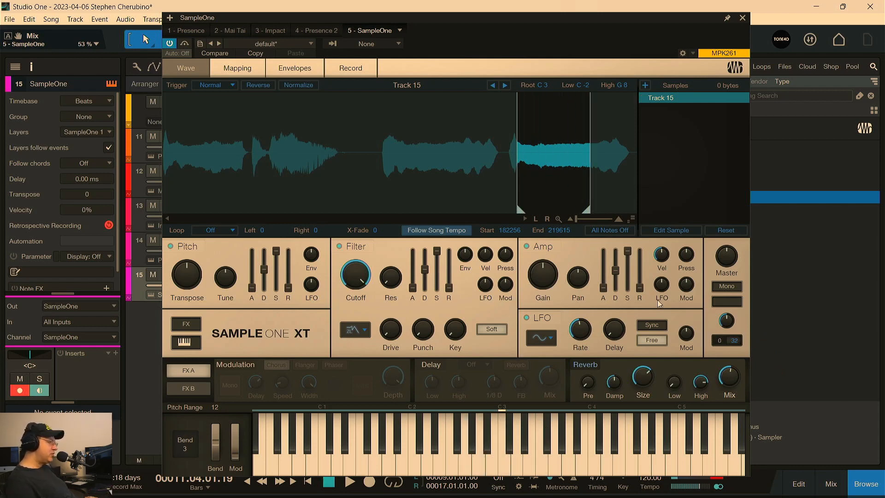
left_click(741, 20)
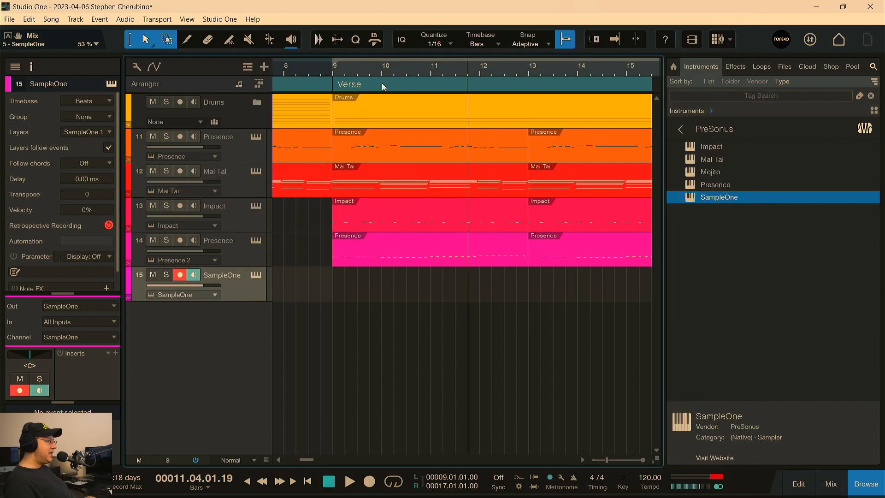
Play the Verse from bar 9 with looping on and raise the SampleOne track's volume to +6.3
left_click(330, 71)
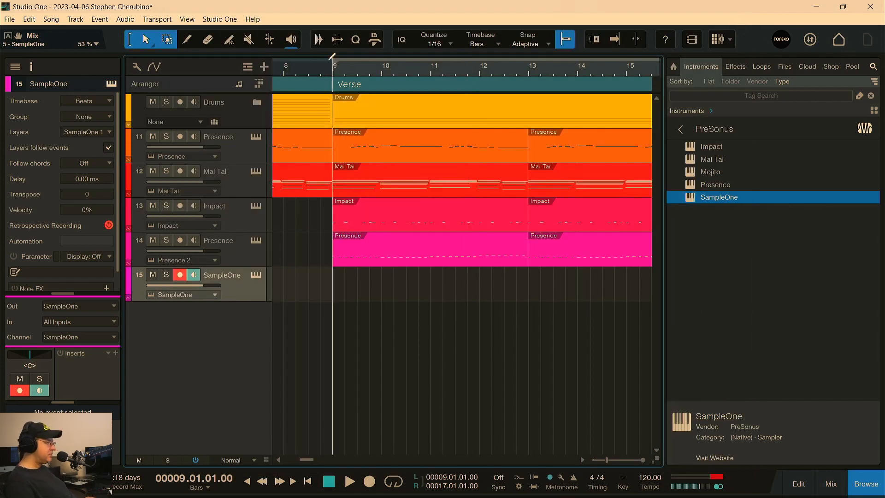
left_click(330, 56)
key("space")
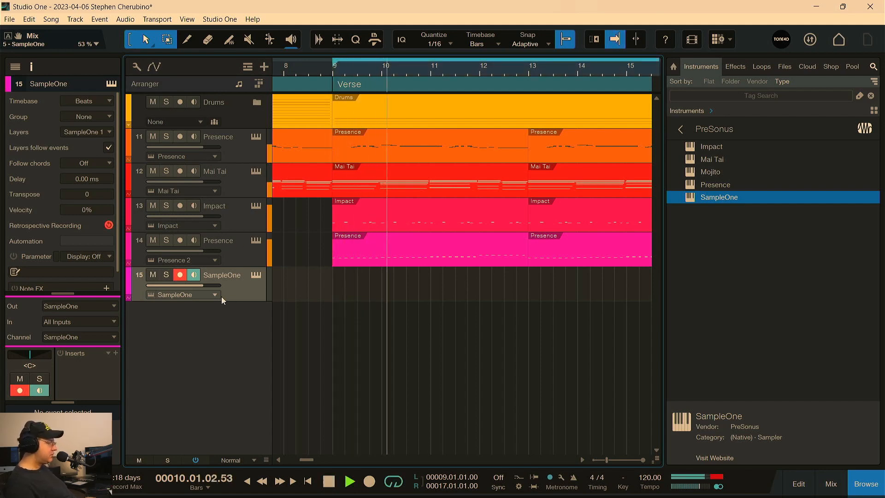
scroll(203, 286, "up", 5)
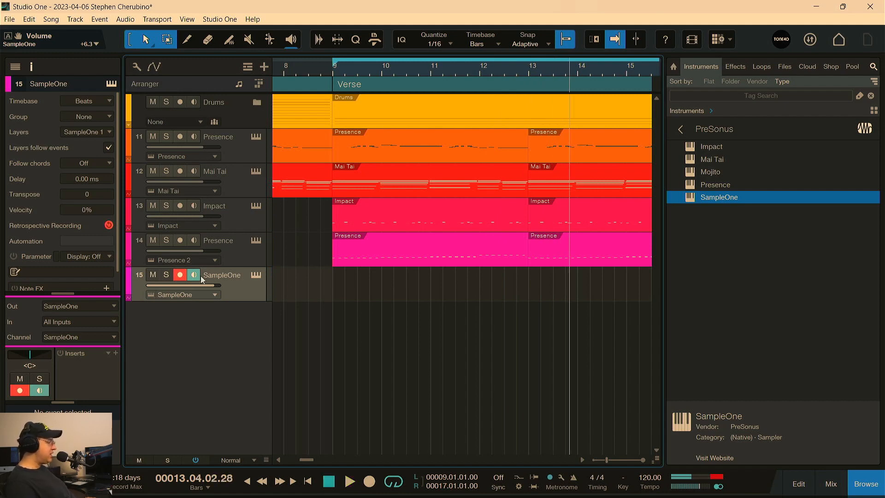
Audition the lower Presence track, reselect the SampleOne track, and check its sample in the instrument editor
left_click(233, 249)
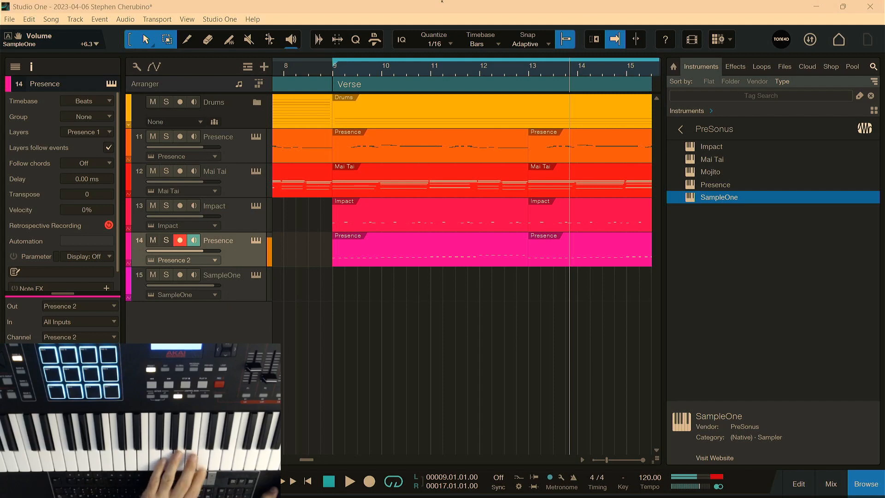
left_click(196, 325)
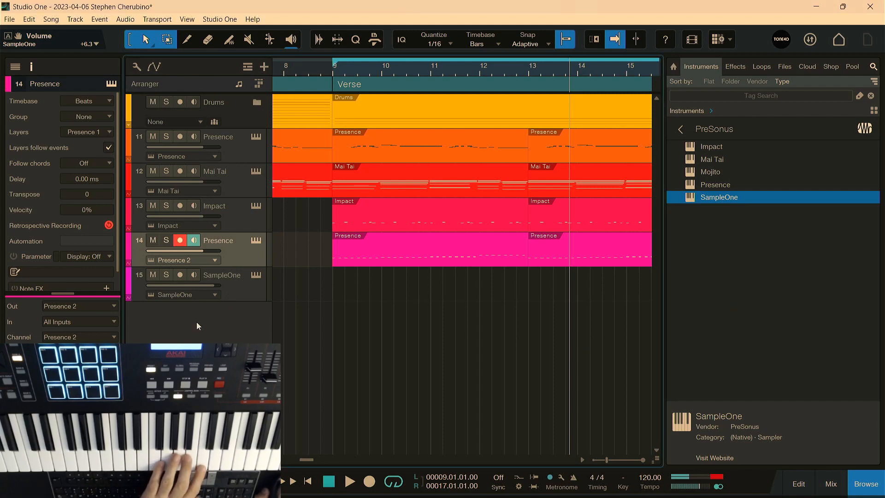
left_click(245, 291)
left_click(256, 275)
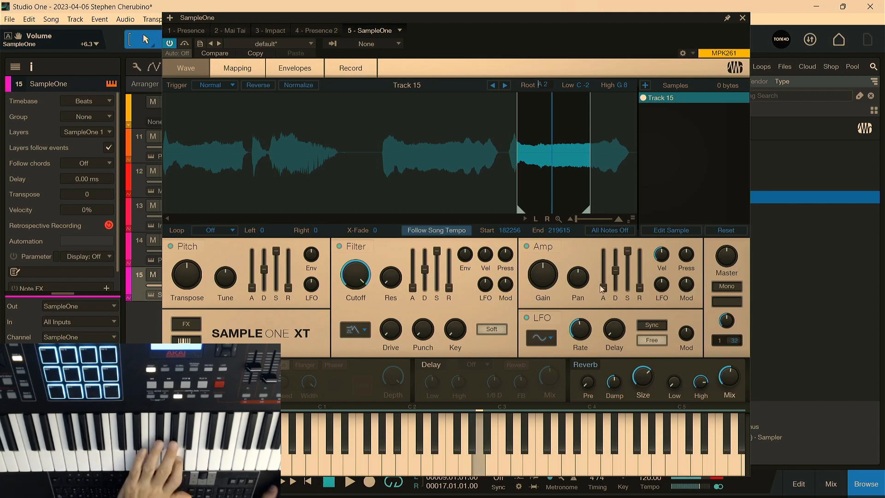
left_click(742, 19)
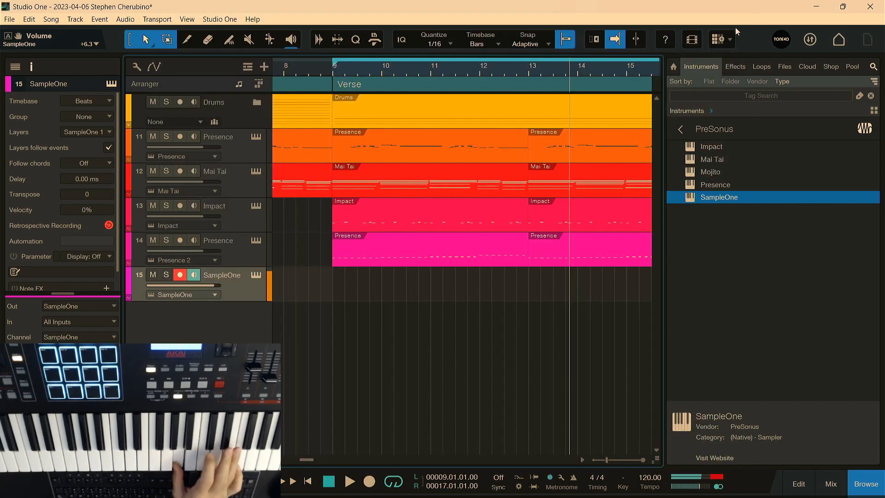
Play the Verse from bar 9 to audition SampleOne notes against the other parts
left_click(333, 70)
key("space")
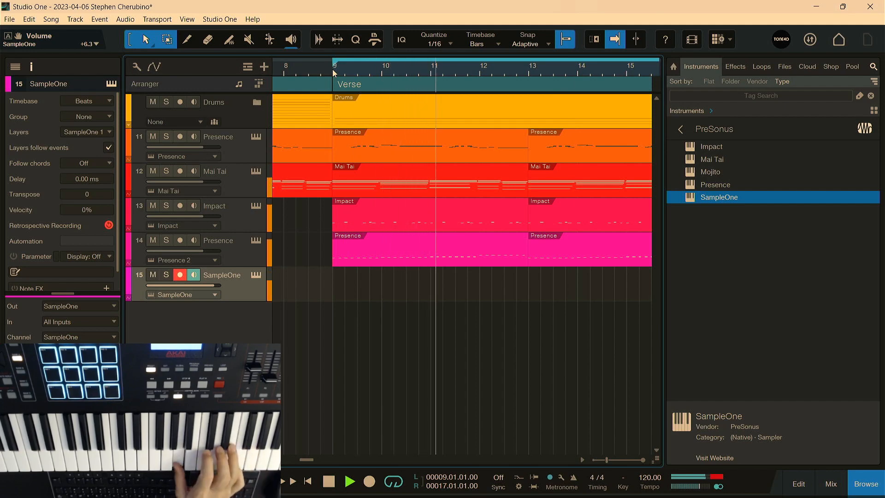
key("space")
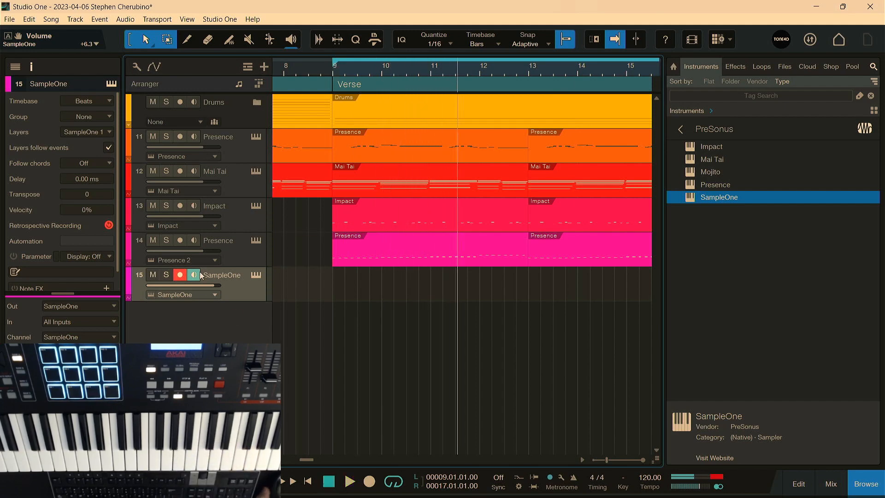
Set the SampleOne sample's loop mode to Sustain and move the loop's left point to about 211193
left_click(252, 275)
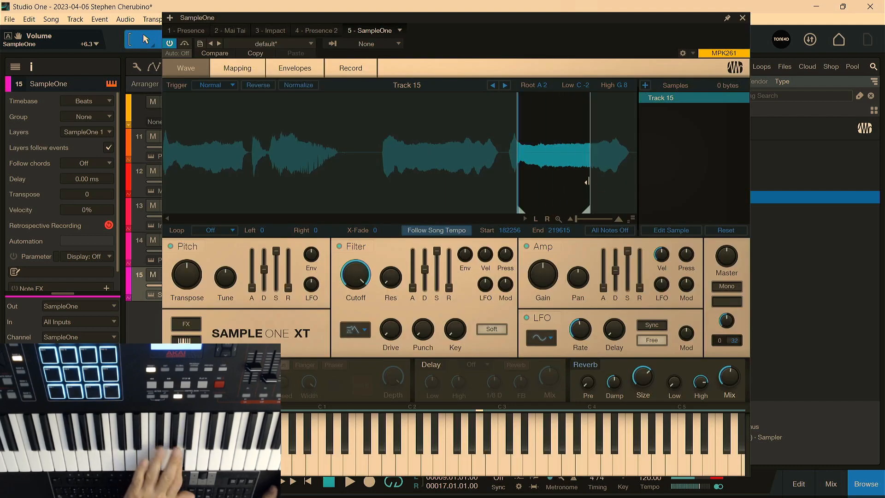
left_click(220, 230)
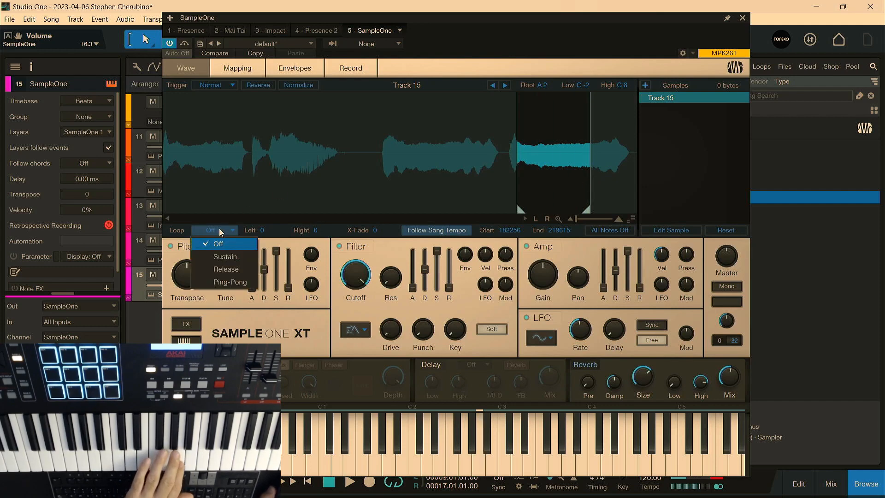
left_click(222, 257)
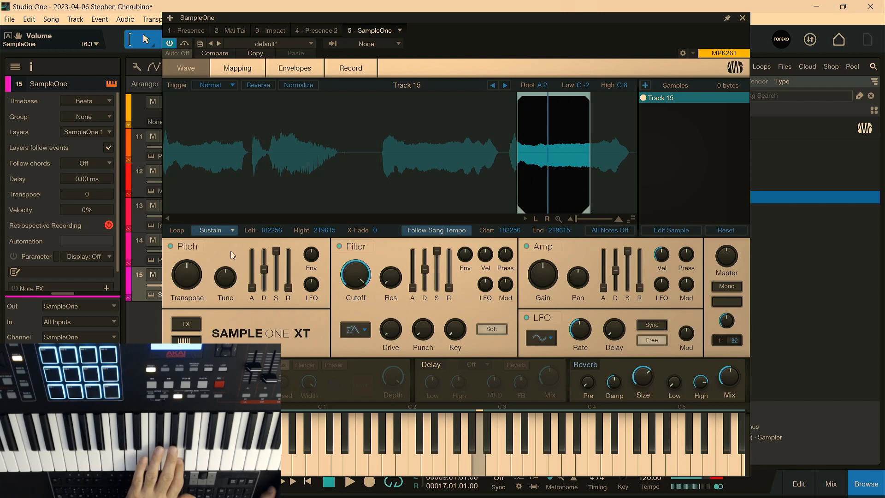
left_click_drag(519, 98, 576, 104)
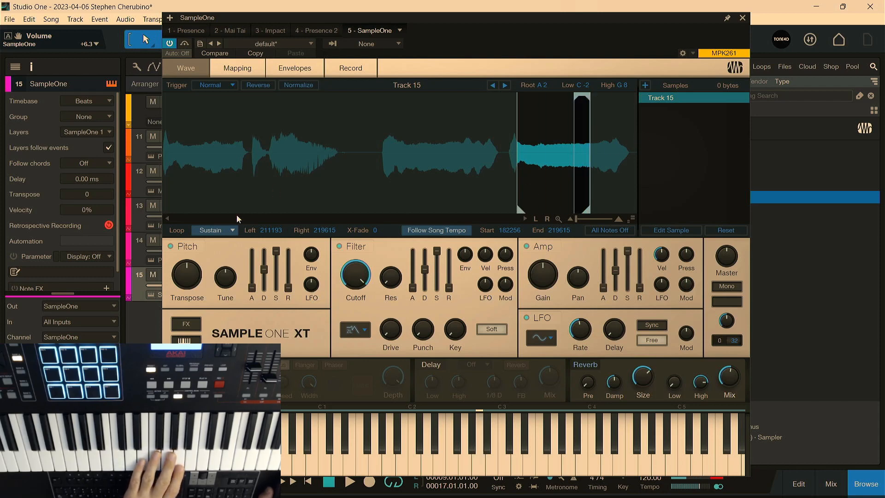
Try the Release loop mode on the sample and switch it back to Sustain
left_click(215, 232)
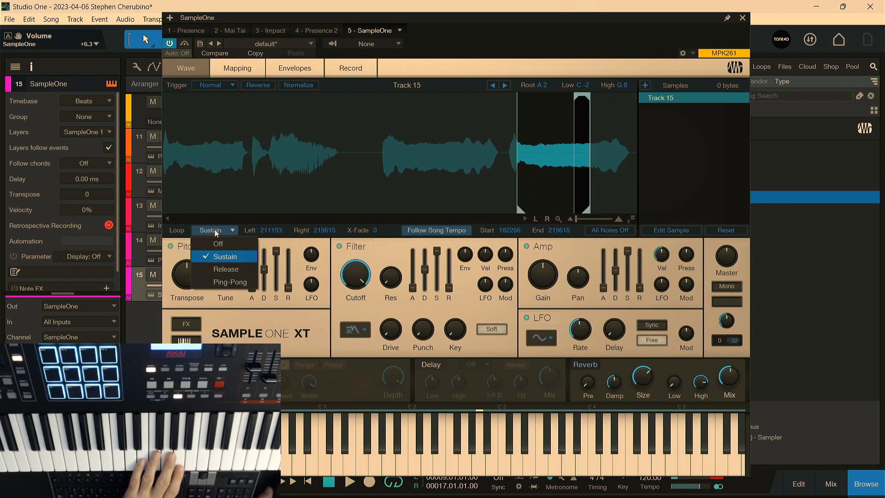
left_click(226, 269)
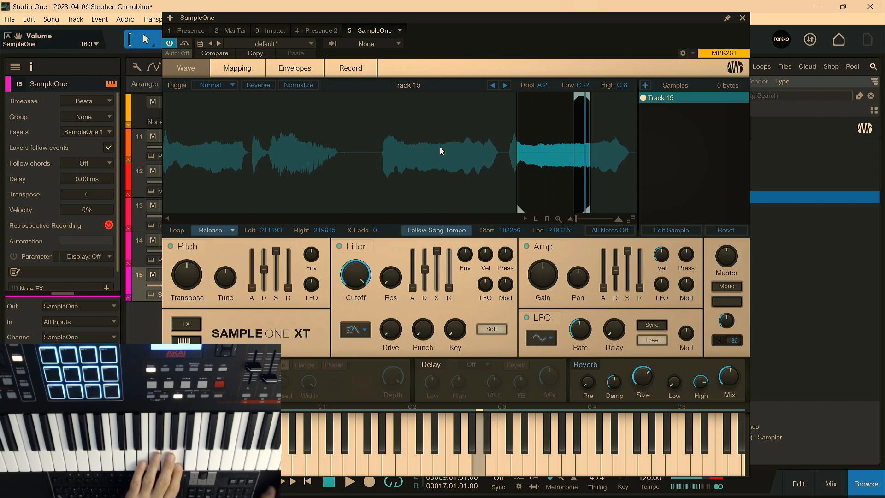
left_click(216, 230)
left_click(220, 256)
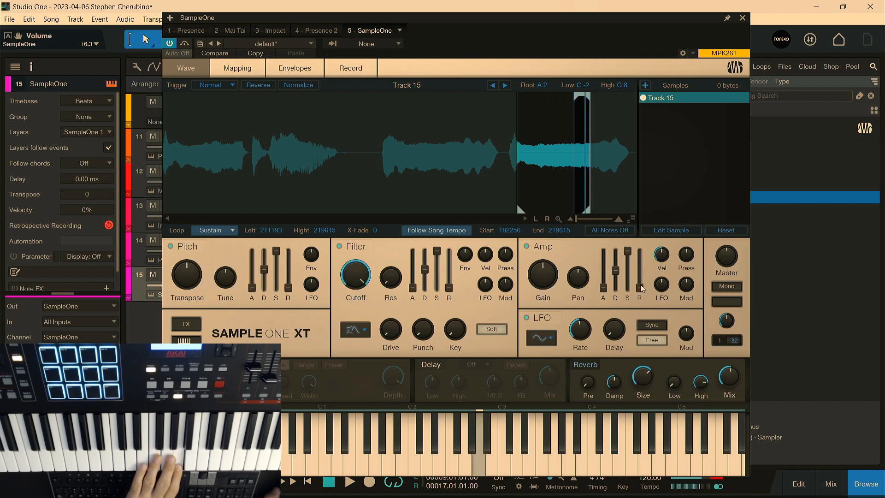
Set SampleOne's amp envelope release to 21.3 ms and move the loop's left point to about 201134
mouse_move(641, 288)
left_mouse_down()
mouse_move(637, 253)
mouse_move(640, 300)
left_mouse_up()
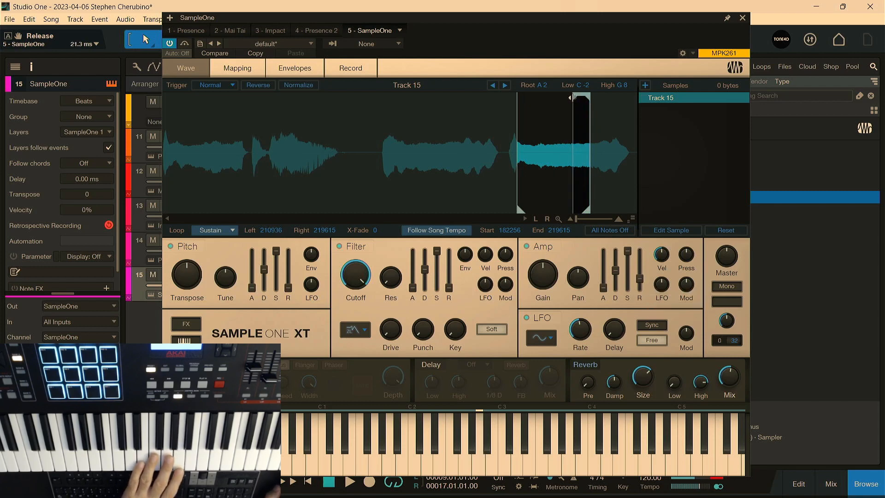
left_click_drag(571, 97, 555, 99)
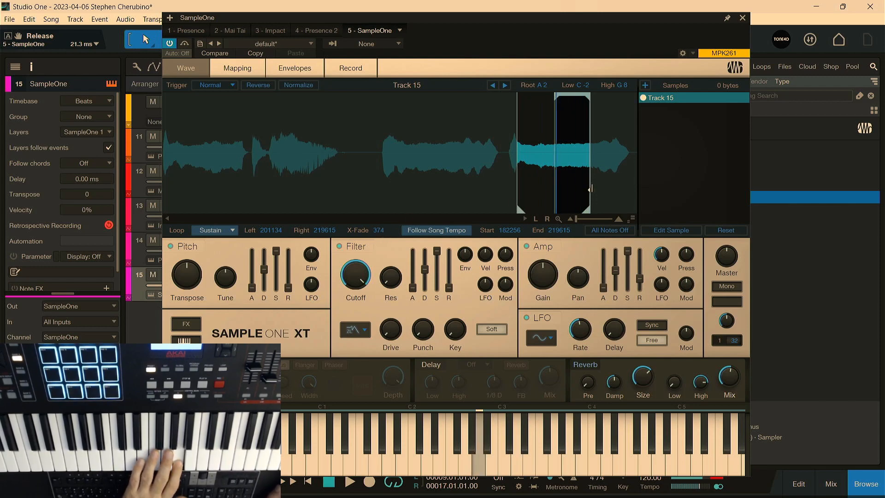
Set the sample loop's crossfade to 1000 and its left point to about 210936, and close the instrument editor
left_click_drag(380, 231, 381, 224)
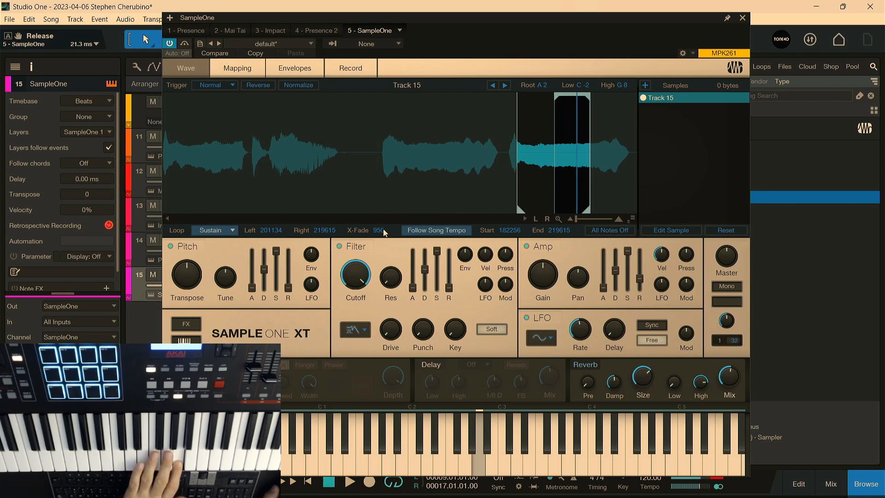
left_click_drag(385, 232, 3, 215)
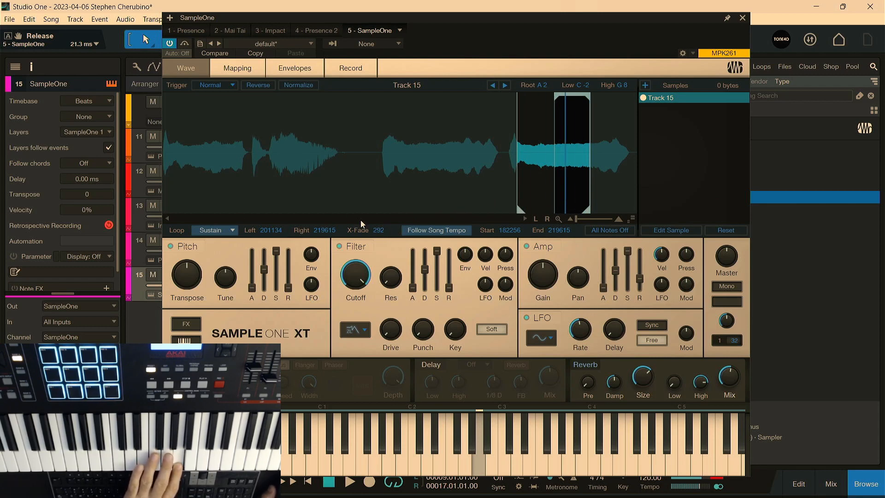
left_click_drag(361, 224, 193, 235)
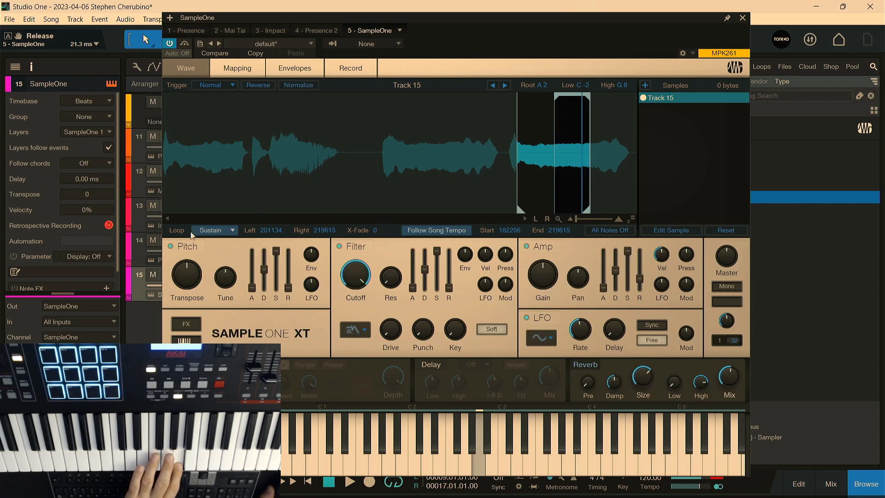
left_click_drag(381, 237, 683, 209)
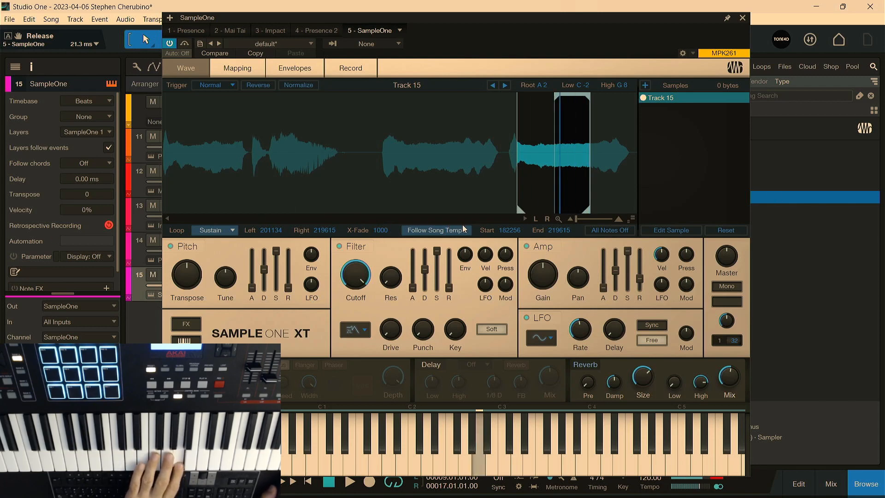
left_click_drag(556, 98, 574, 100)
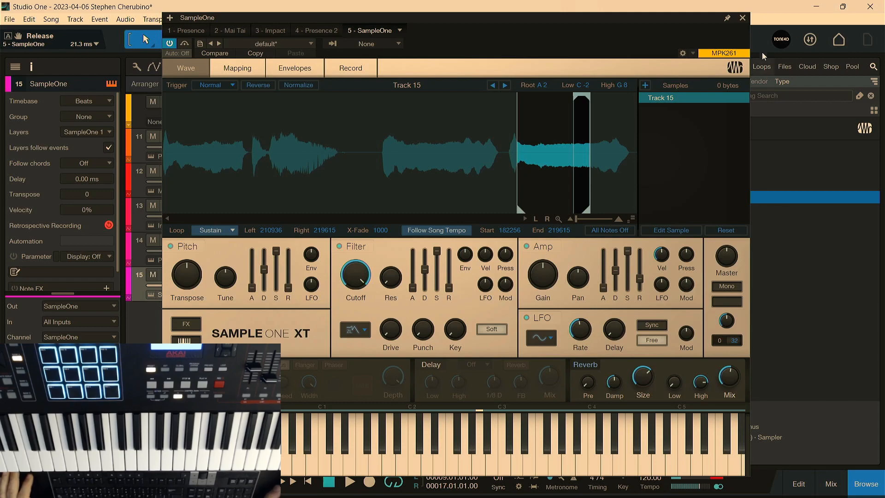
left_click(742, 18)
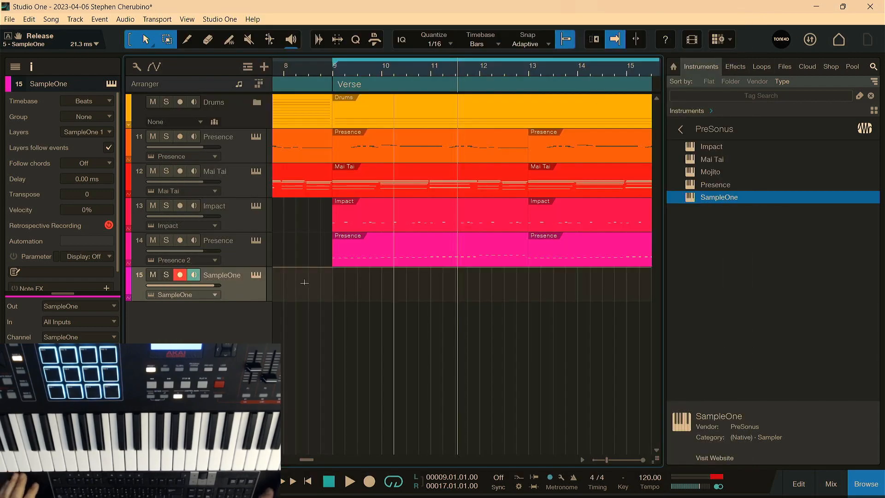
Play the Verse from bar 9 again to rehearse the looped SampleOne sound with the arrangement
left_click(331, 68)
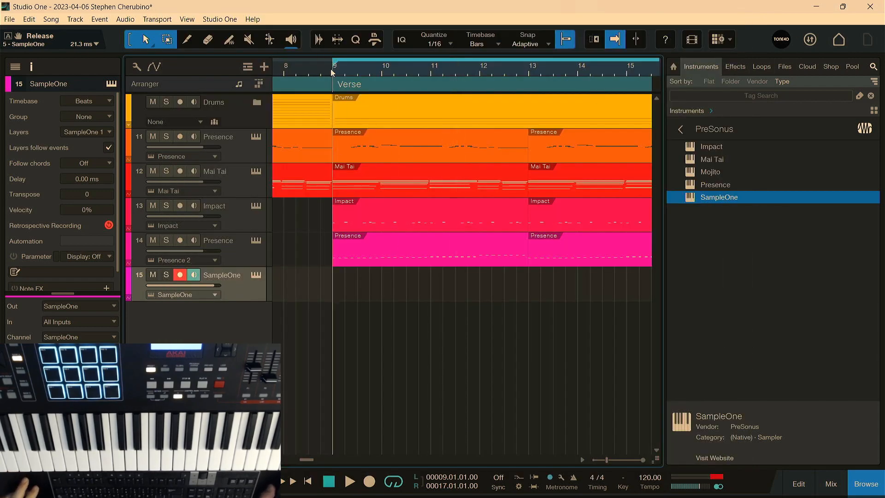
key("space")
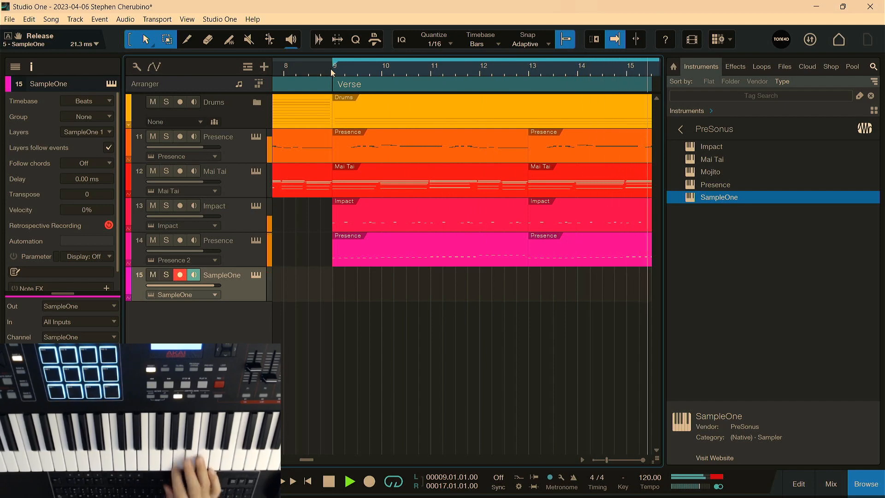
key("space")
Duplicate the Verse section with all its events in the arranger, directly after the existing Verse
left_click_drag(352, 69, 347, 42)
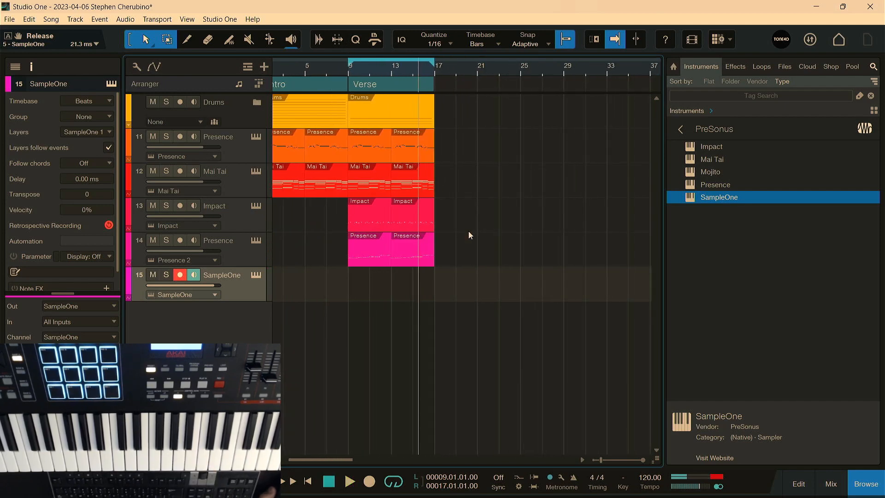
left_click_drag(445, 265, 357, 117)
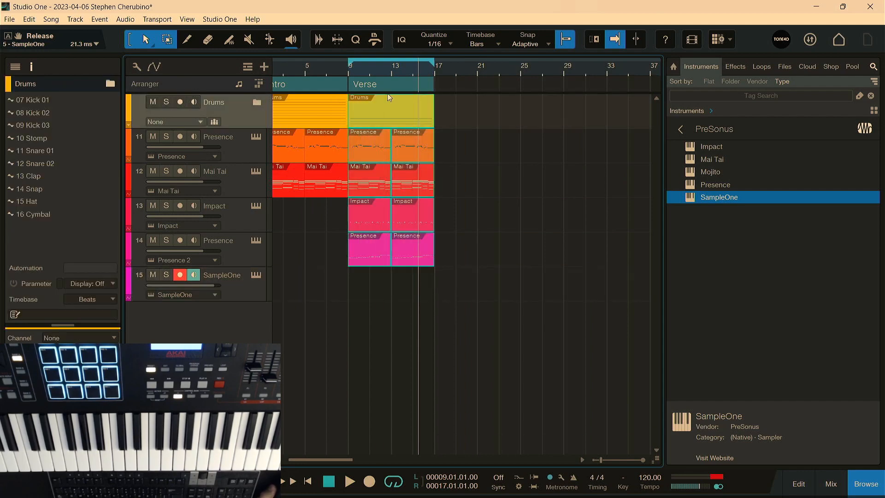
left_click(394, 87)
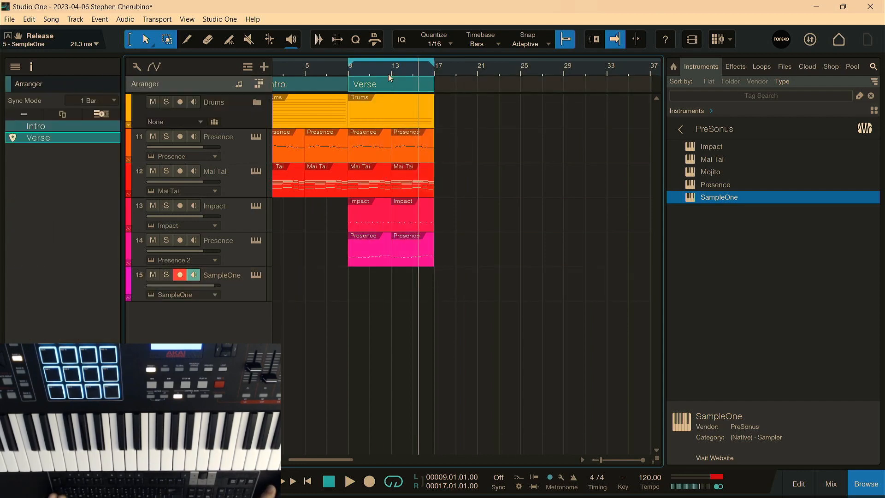
key("ctrl+d")
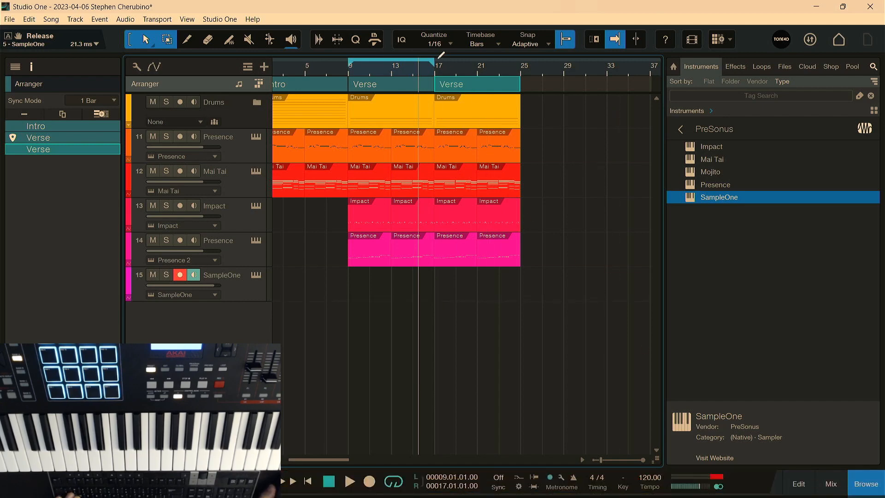
Set the loop range to bars 17–25 and record a SampleOne part from the start of the second Verse
left_click_drag(440, 56, 521, 62)
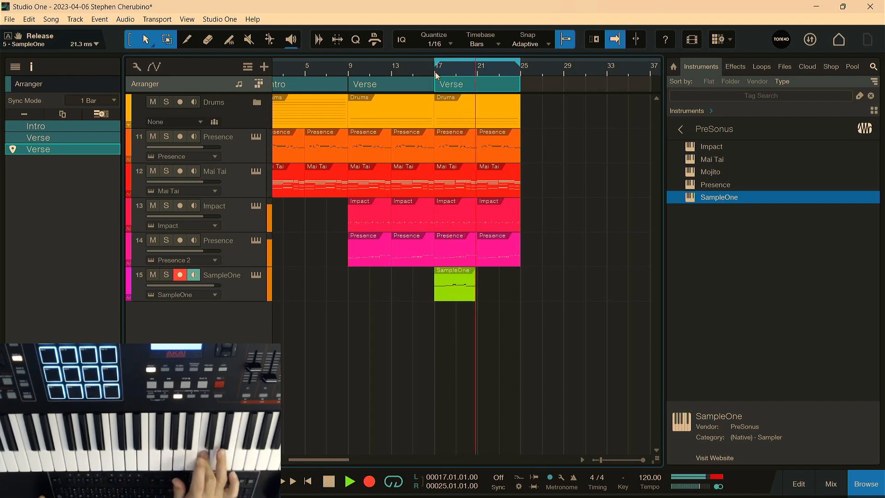
key("space")
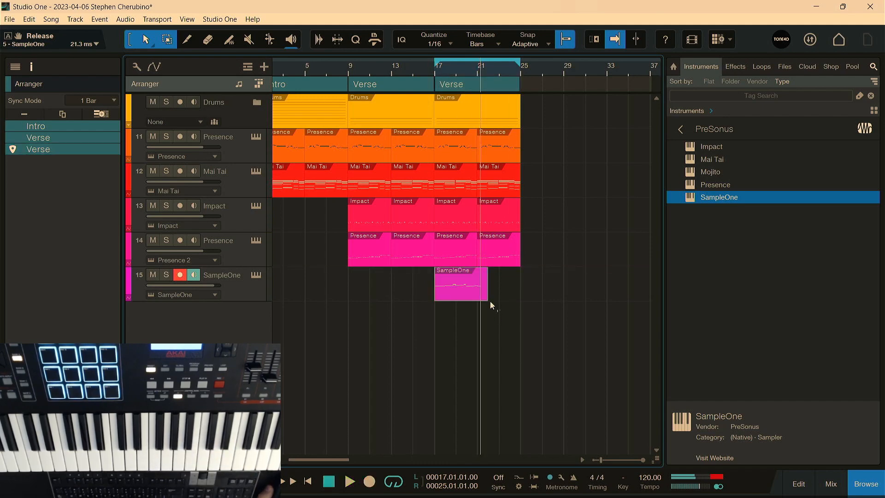
Shorten the recorded SampleOne clip to end at bar 21 and duplicate it to fill the second Verse
left_click_drag(488, 297, 472, 297)
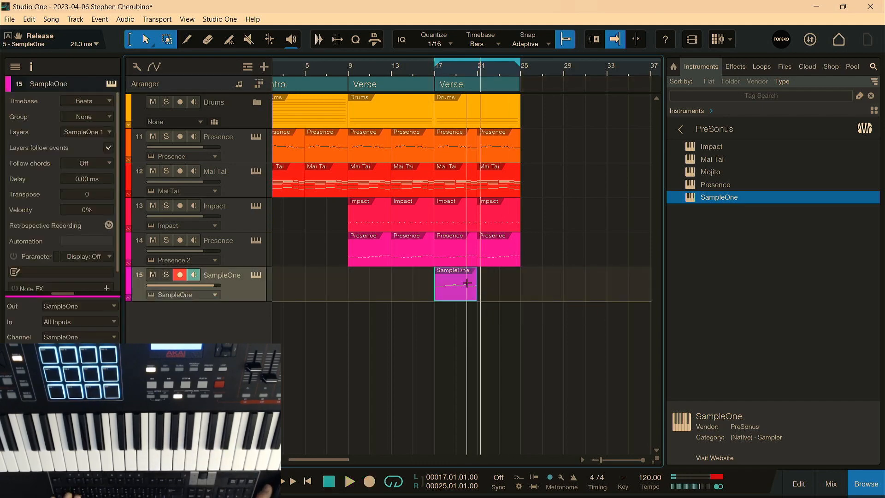
key("d")
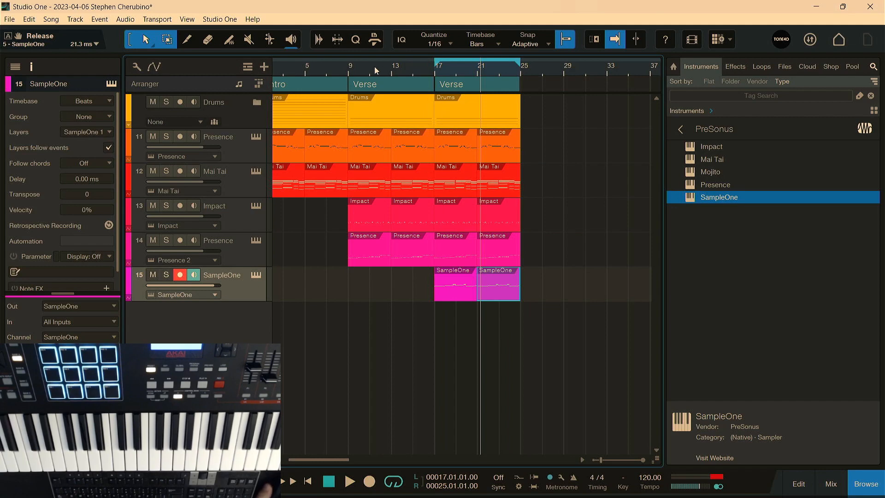
key("w")
key("w")
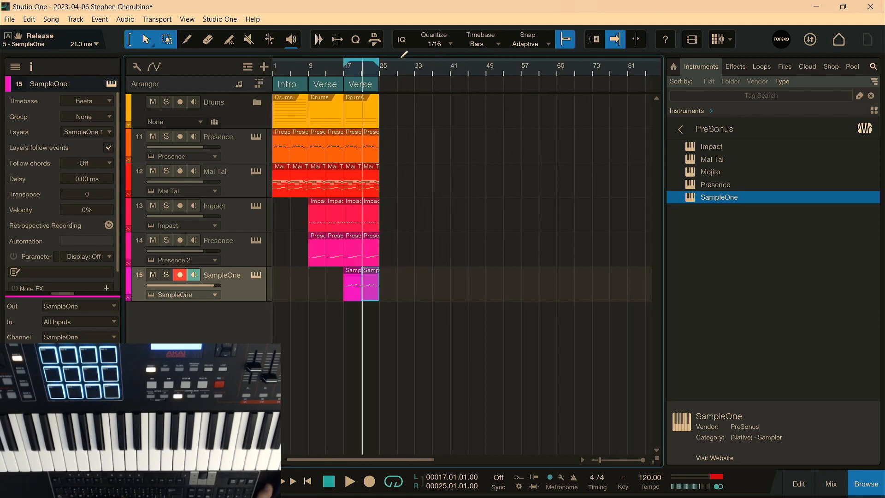
Extend the loop range to cover bars 1–25 and play the song briefly from bar 1
left_click_drag(344, 61, 201, 43)
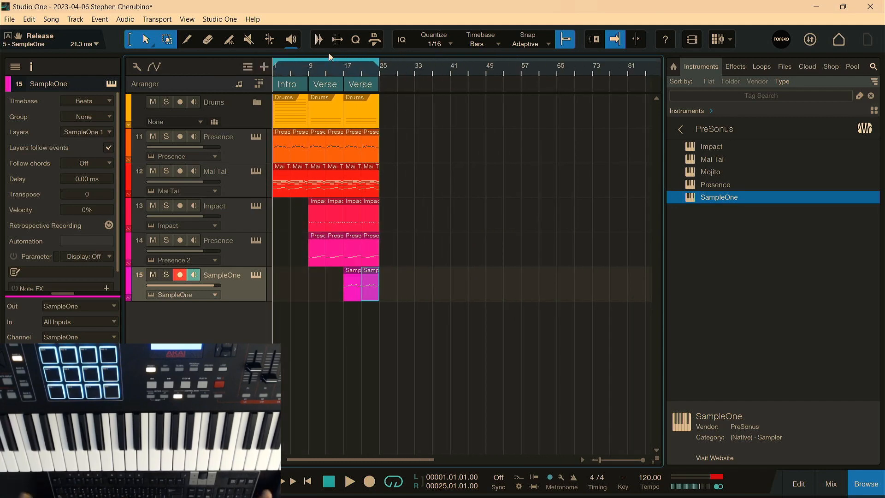
key("space")
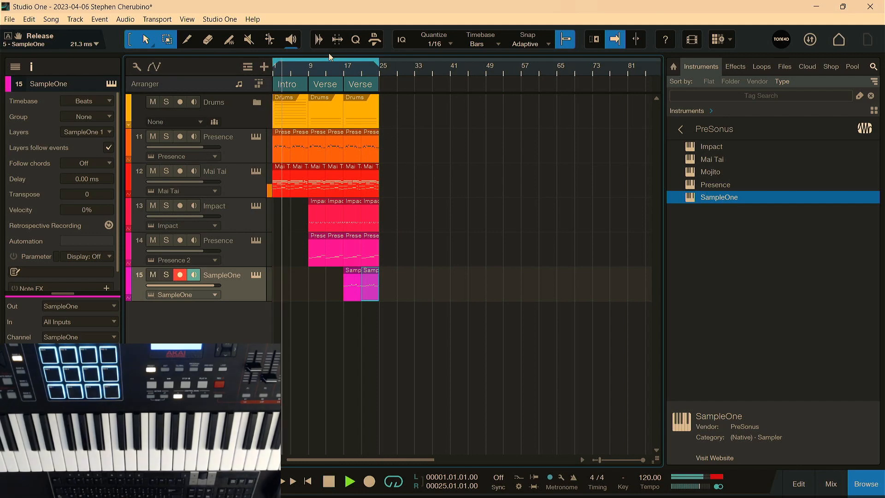
key("space")
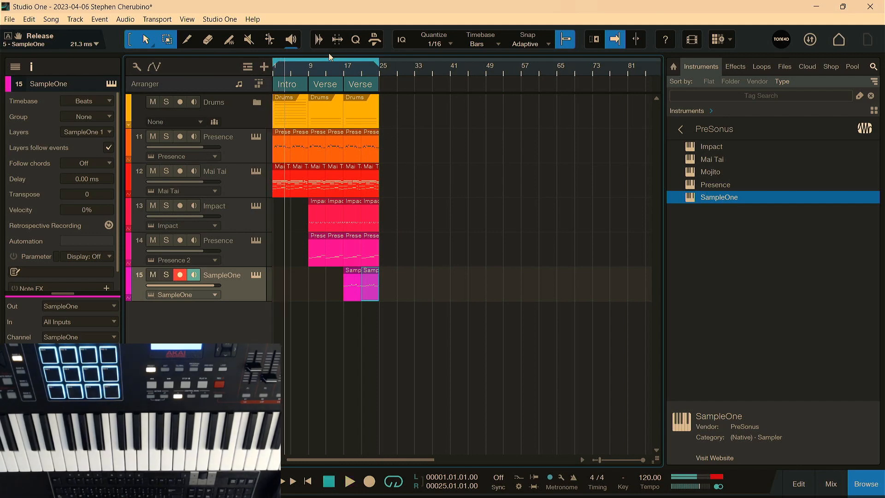
Play the Intro from the start to listen to how its parts sound together
scroll(295, 82, "up", 5)
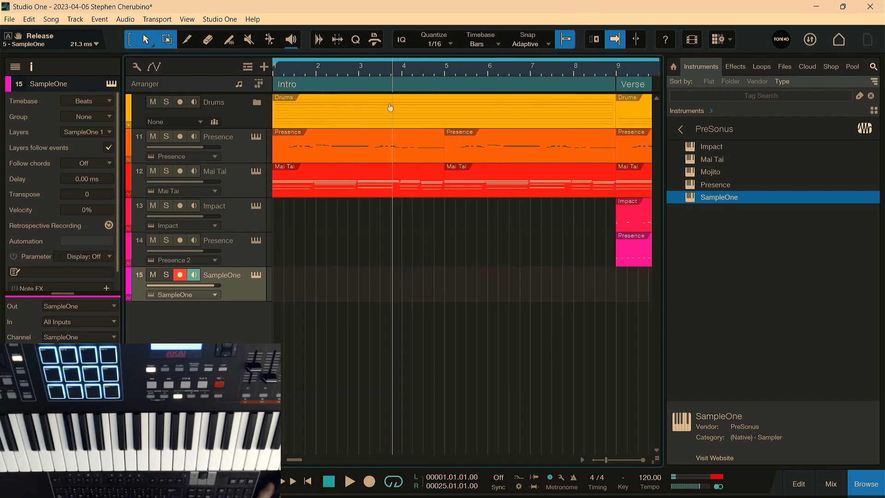
left_click(399, 106)
key("space")
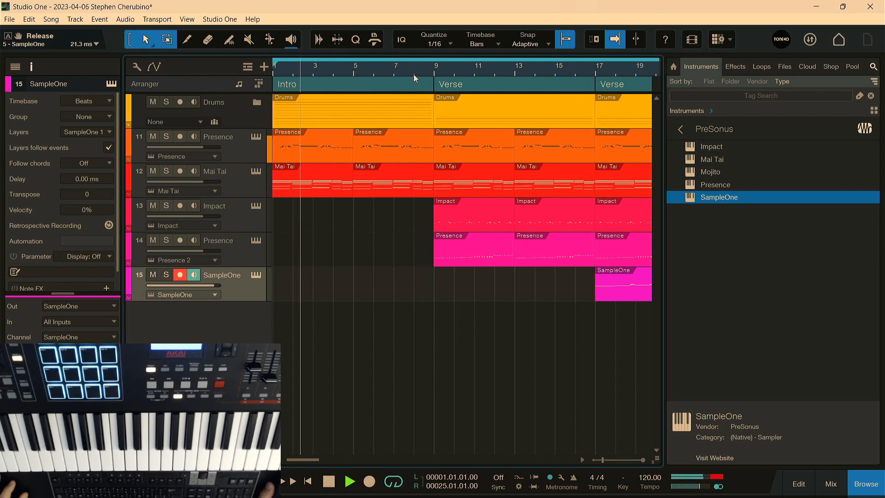
scroll(405, 64, "down", 2)
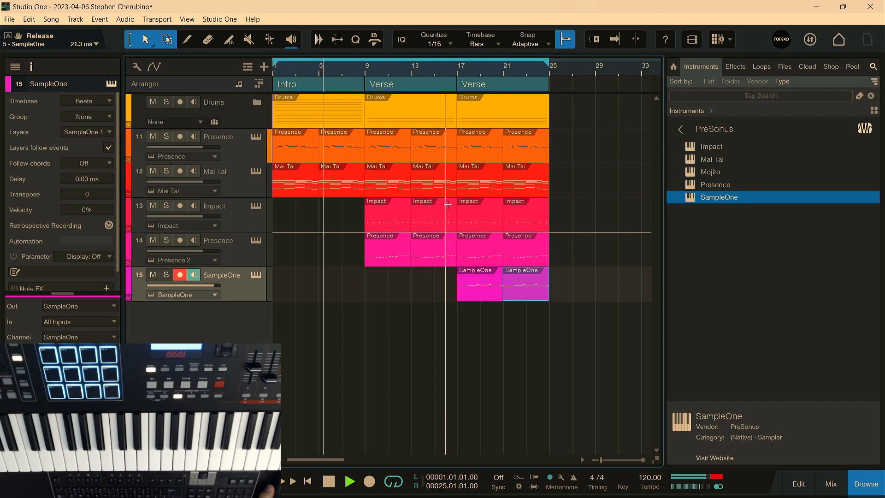
key("f")
scroll(398, 86, "up", 2)
scroll(398, 86, "down", 2)
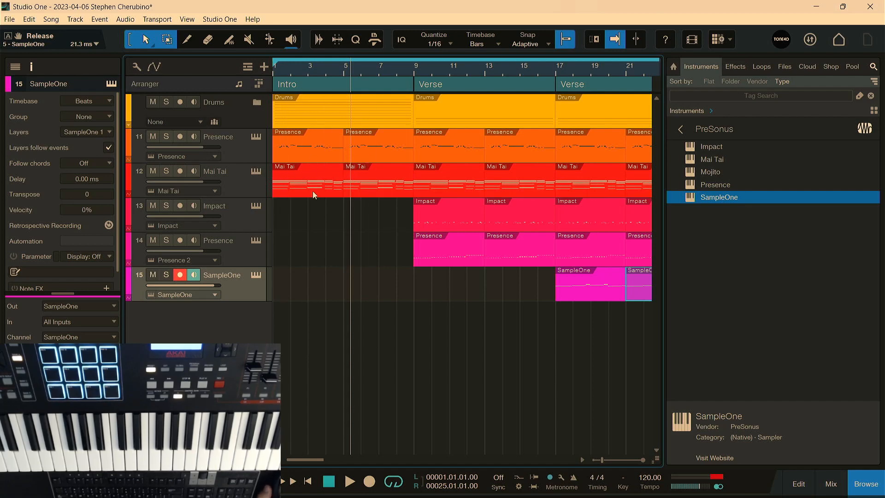
Solo the Mai Tai track and merge its two Intro clips into one event
key("space")
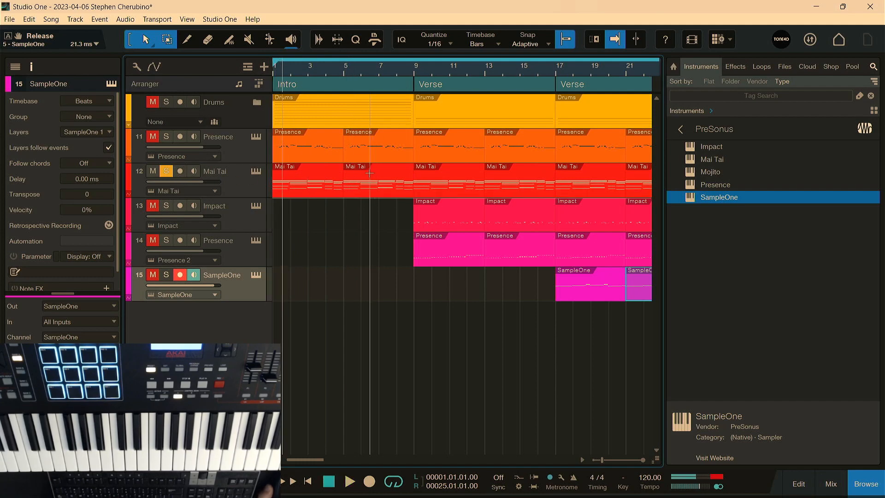
left_click(356, 183)
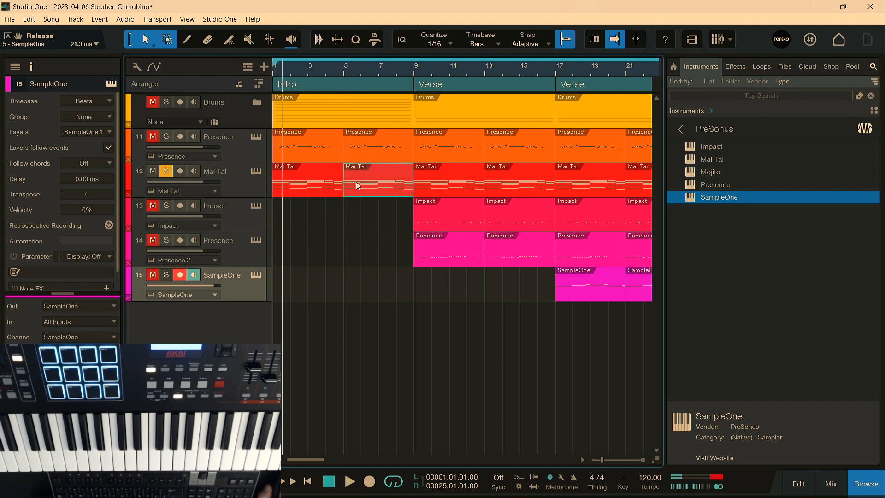
left_click(328, 189, "shift")
key("g")
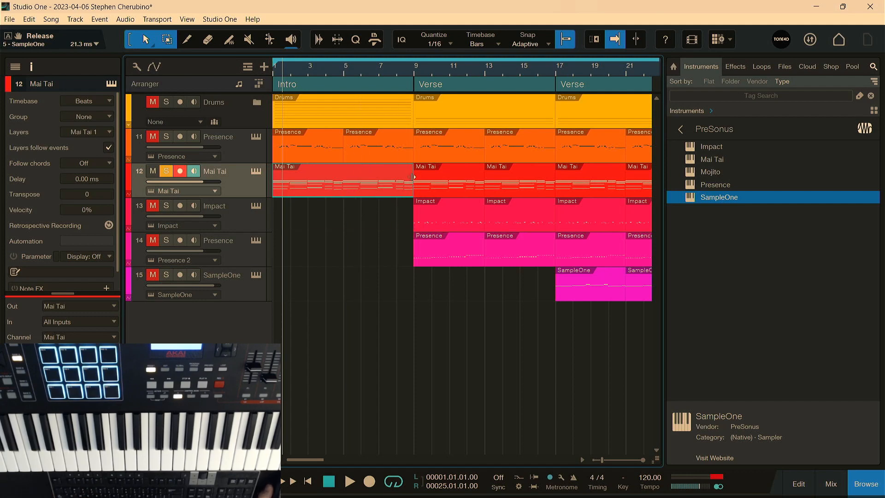
Select a short tail past bar 9 along with the merged Mai Tai clip and bounce the selection to audio
left_click_drag(413, 177, 433, 177)
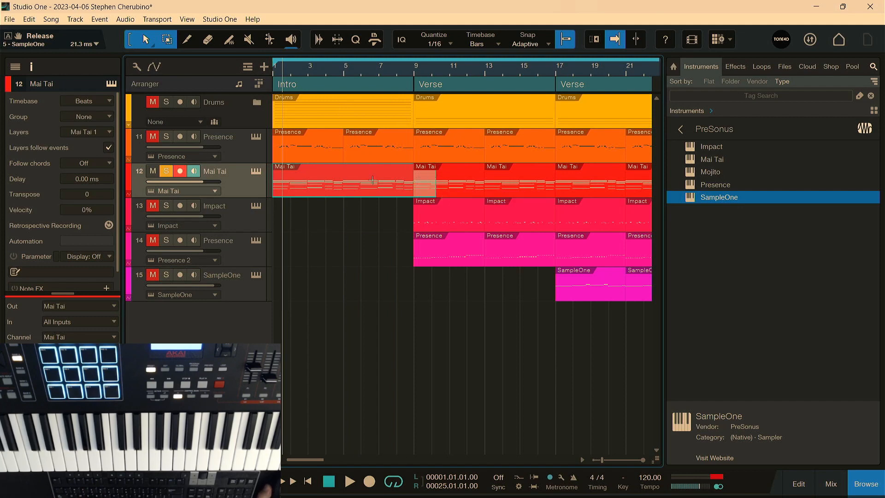
right_click(359, 187)
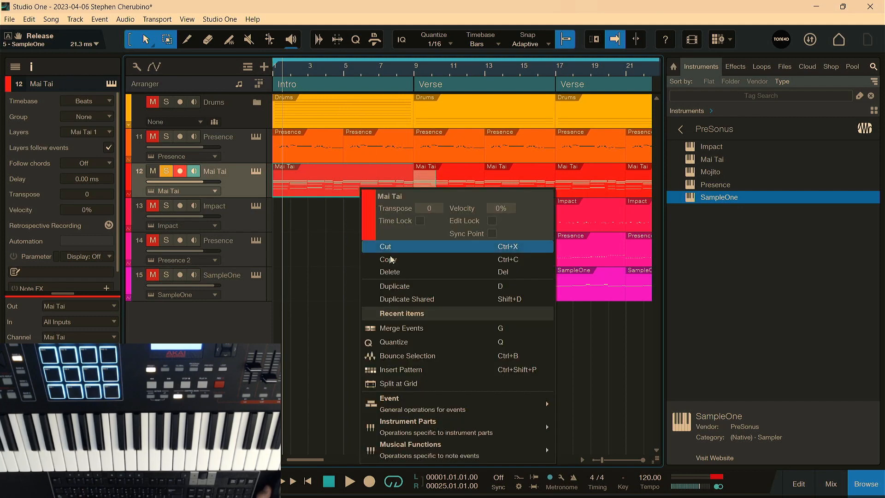
left_click(410, 356)
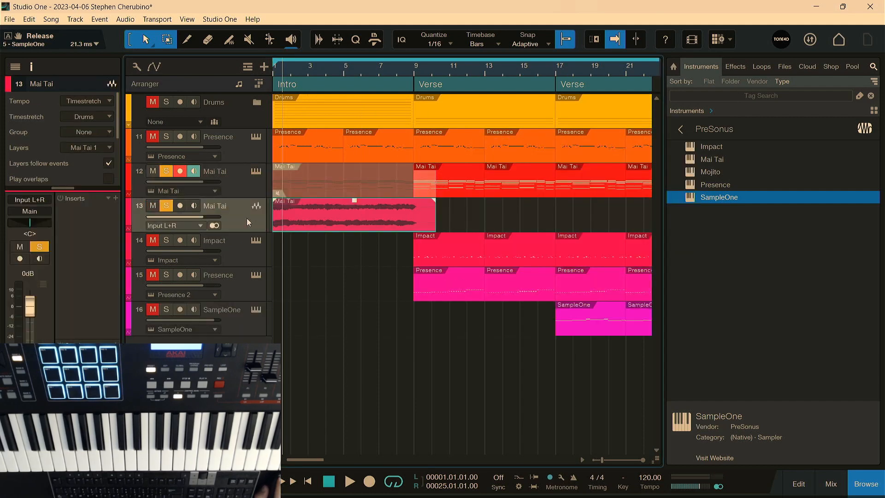
Insert the Autofilter effect on the bounced Mai Tai audio track
key("F3")
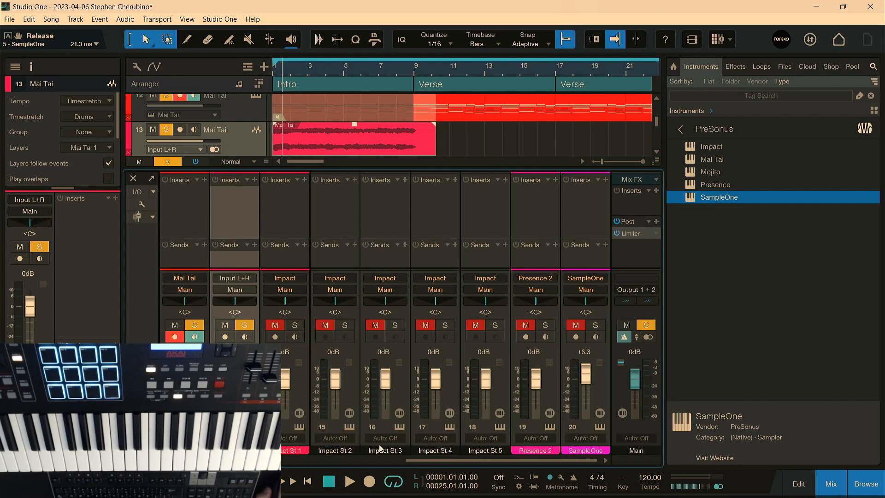
left_click(831, 482)
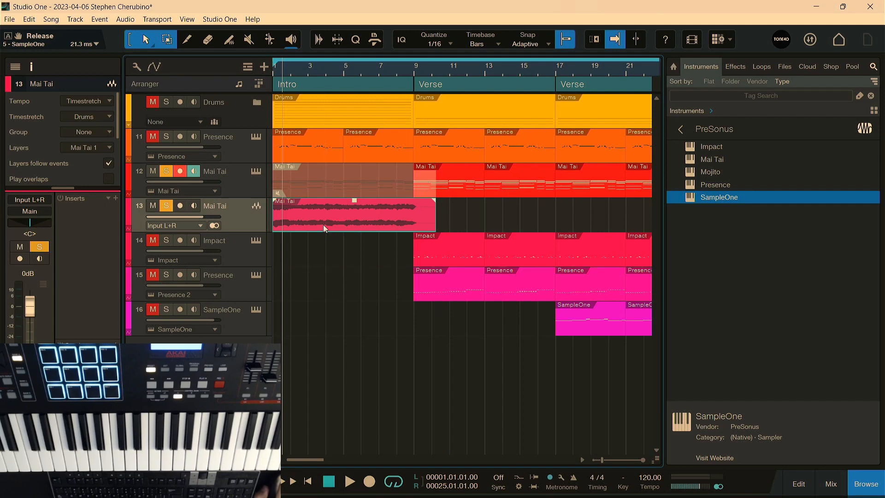
left_click(115, 199)
type("au")
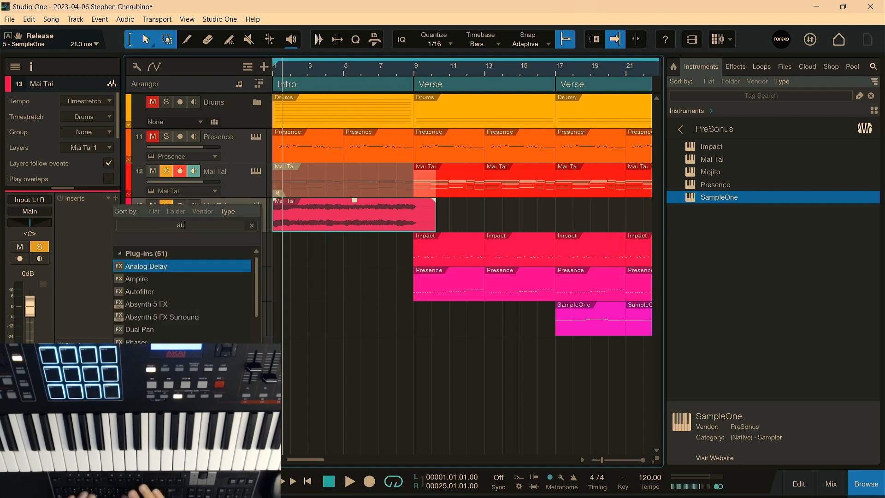
type("to")
key("Return")
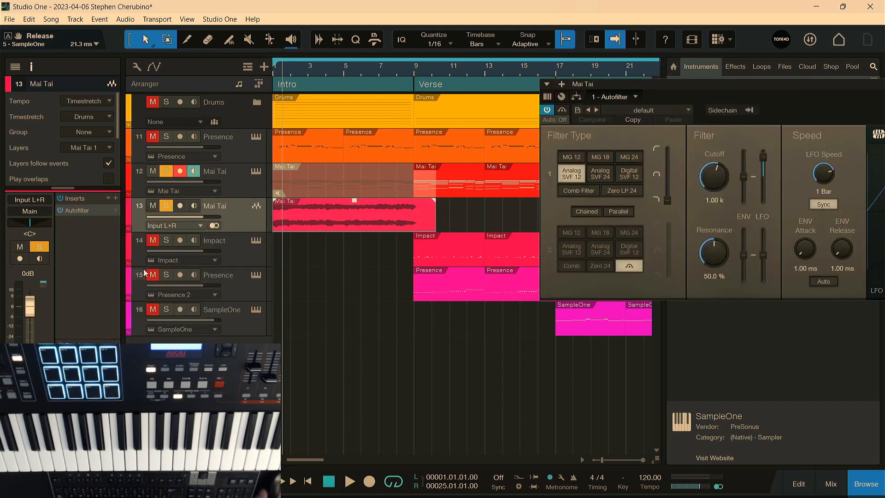
Play the Intro to hear the Autofilter on the bounced Mai Tai audio, and close the effect's window
key("space")
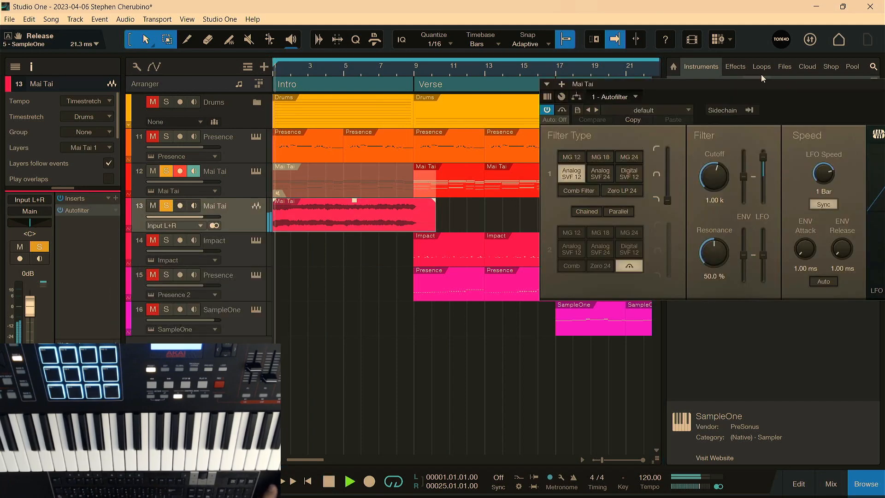
left_click_drag(751, 84, 637, 158)
key("space")
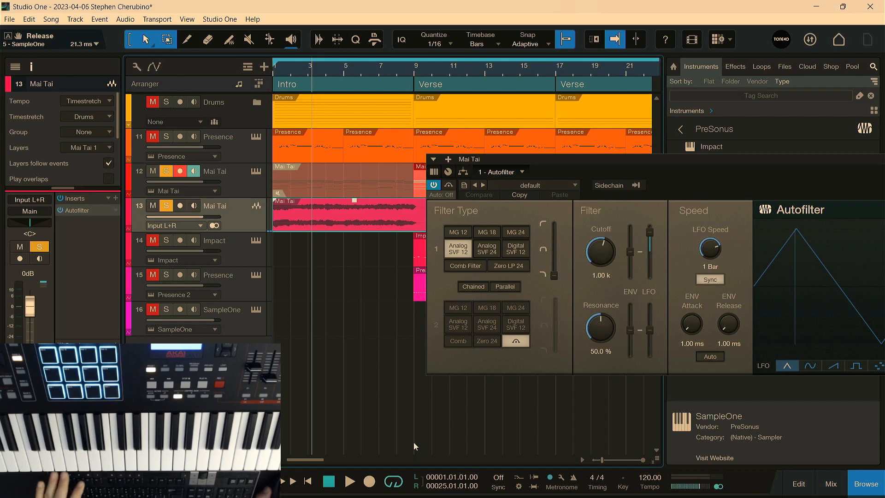
left_click_drag(837, 158, 798, 171)
left_click(830, 159)
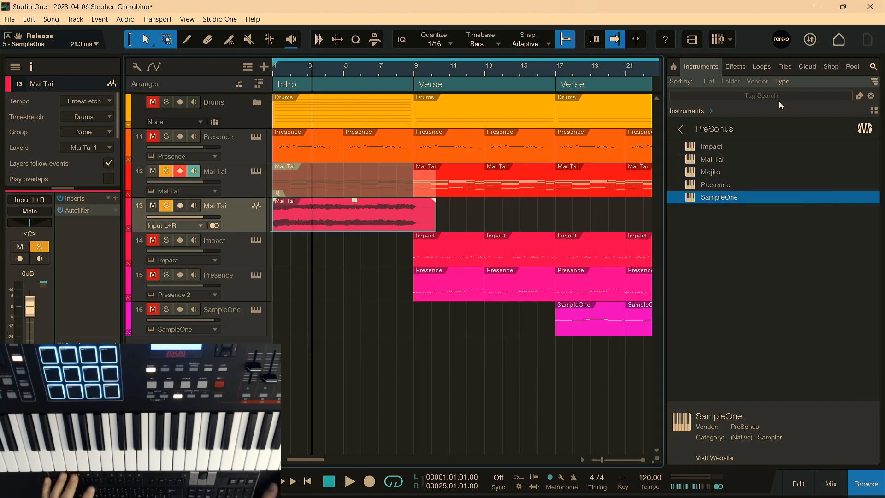
Add Analog Delay as a send effect on the bounced Mai Tai audio track and play the Intro to hear it
left_click(736, 67)
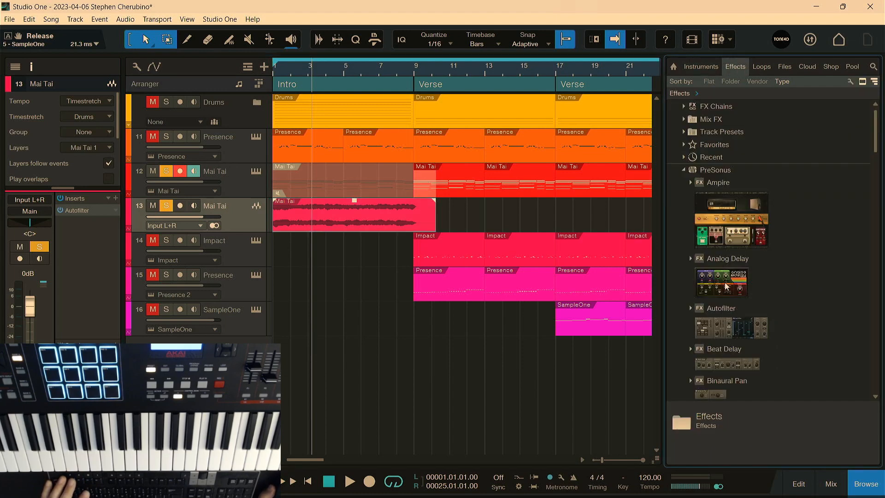
left_click_drag(725, 286, 272, 350)
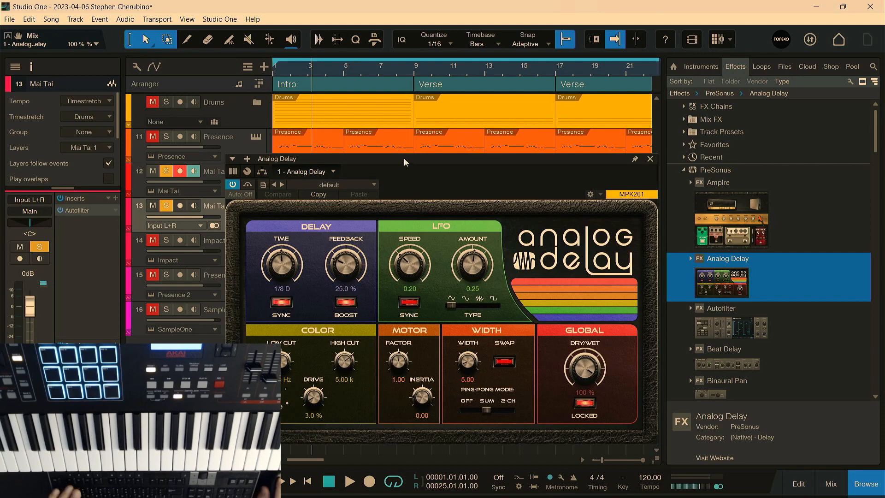
left_click_drag(403, 158, 497, 122)
key("space")
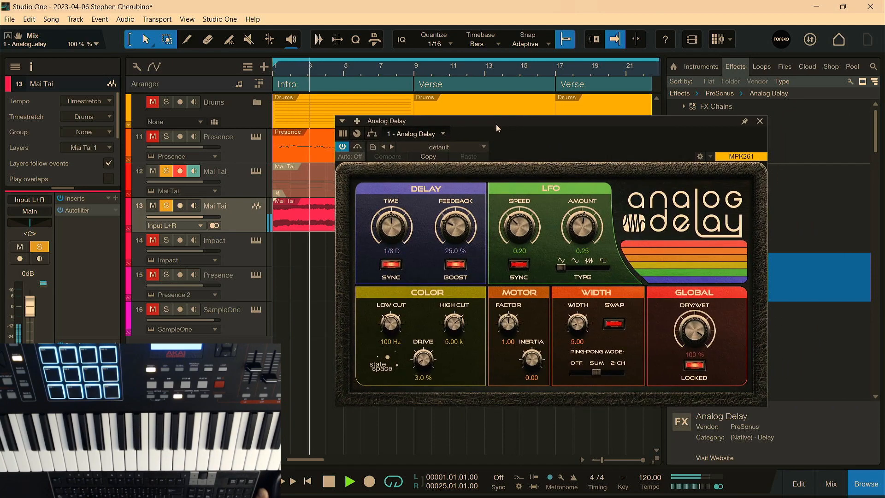
left_click(760, 120)
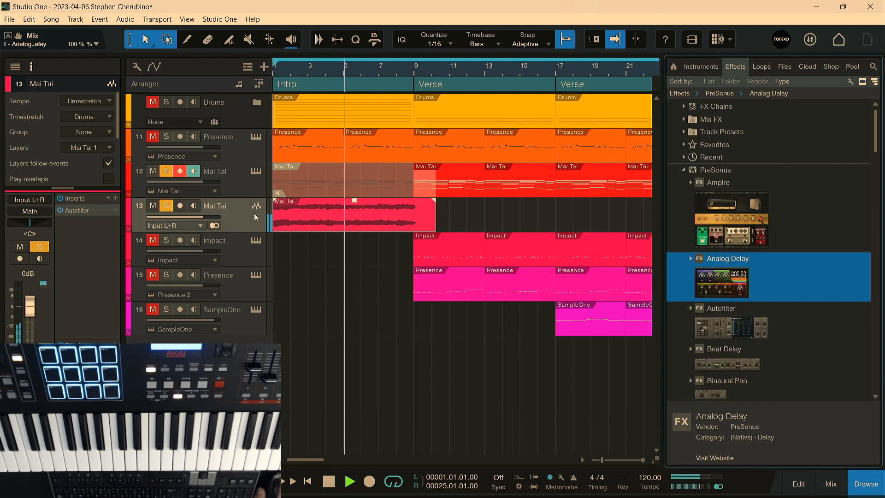
key("space")
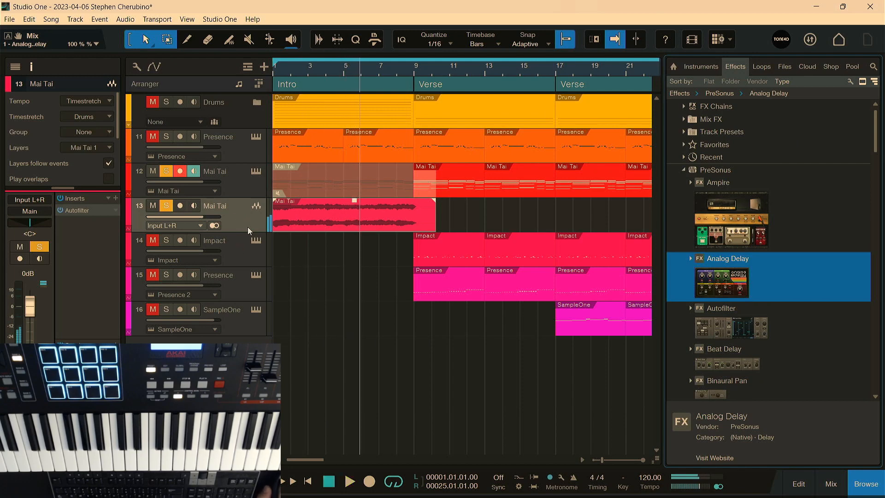
Automate the Autofilter's Cutoff on the bounced Mai Tai track, rising from a low value at bar 1 to 1.00 k at bar 9
left_click(79, 211)
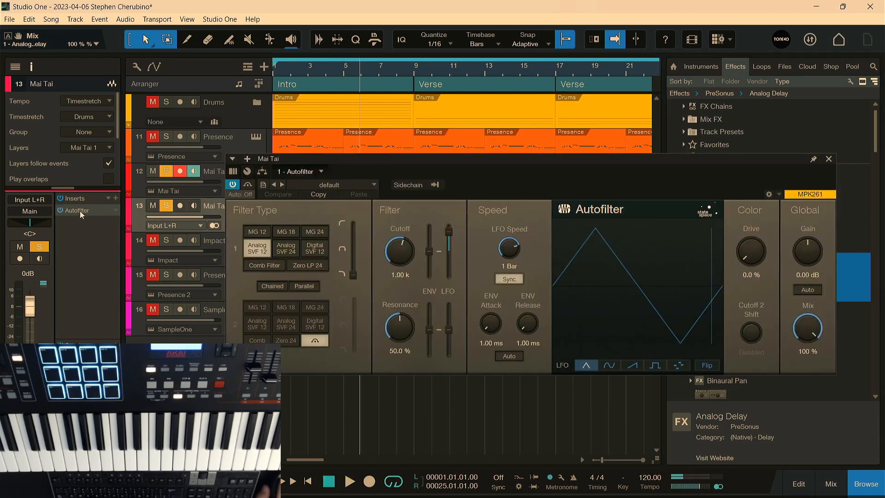
right_click(402, 250)
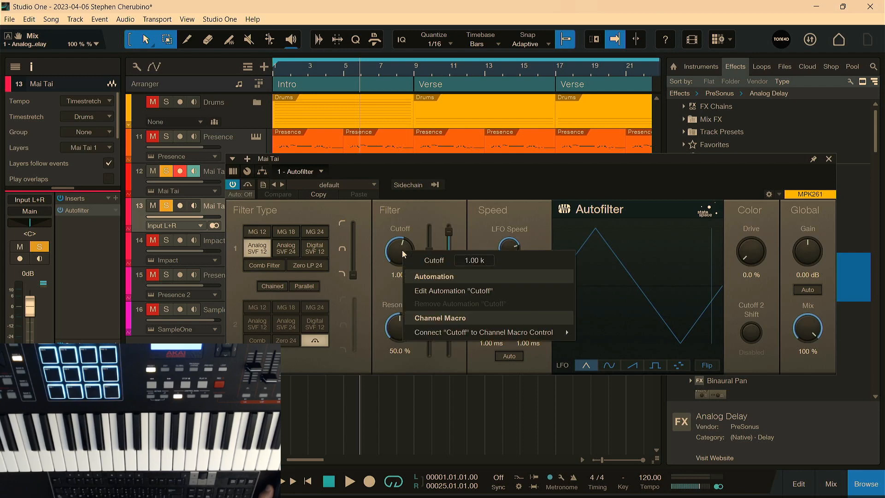
left_click(439, 291)
left_click_drag(454, 161, 427, 337)
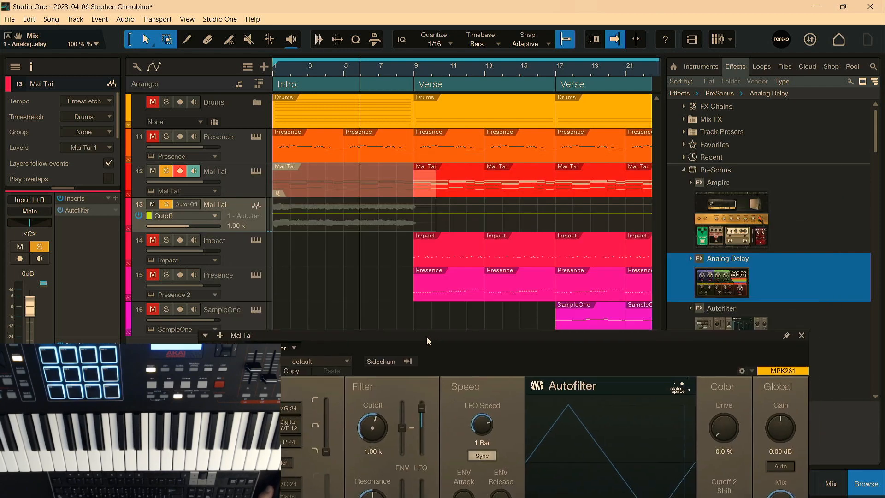
left_click(415, 213)
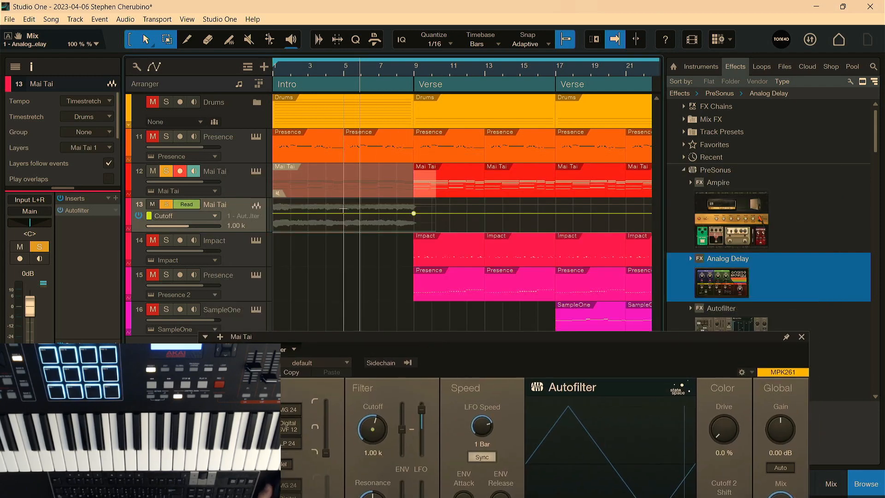
left_click_drag(339, 215, 273, 234)
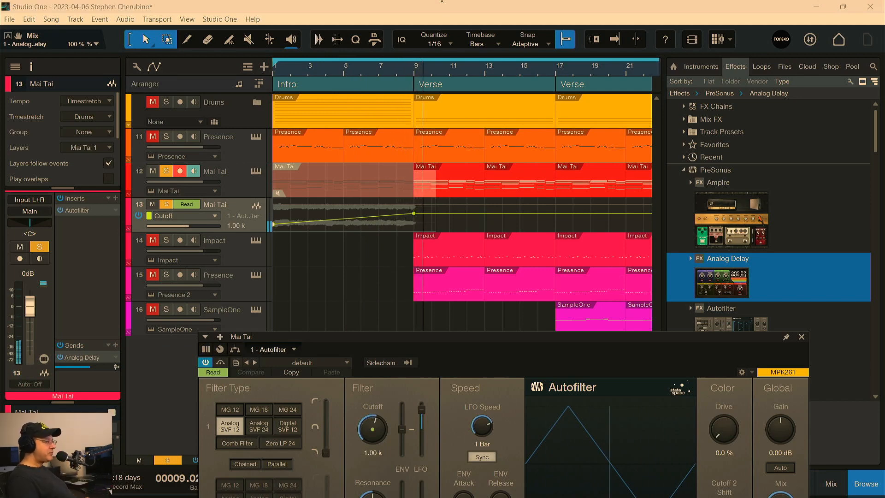
left_click(801, 337)
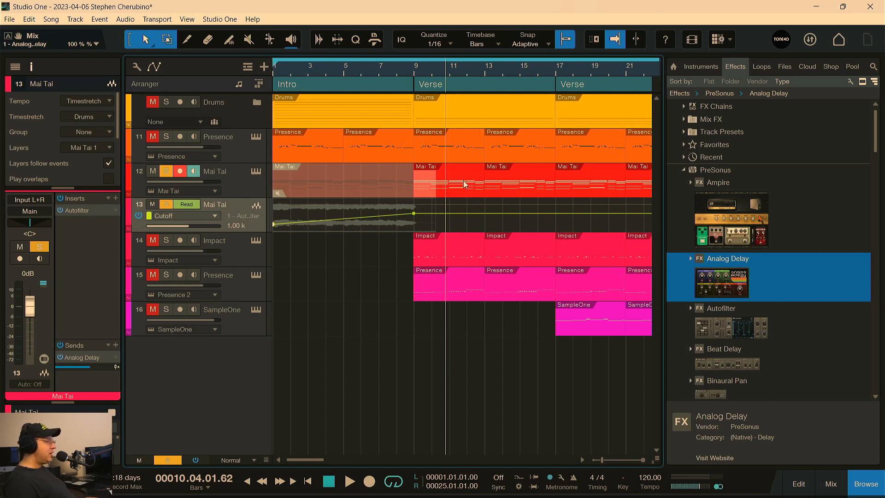
Open the Mai Tai synth to view its settings, close it, and look over the whole arrangement
left_click(256, 171)
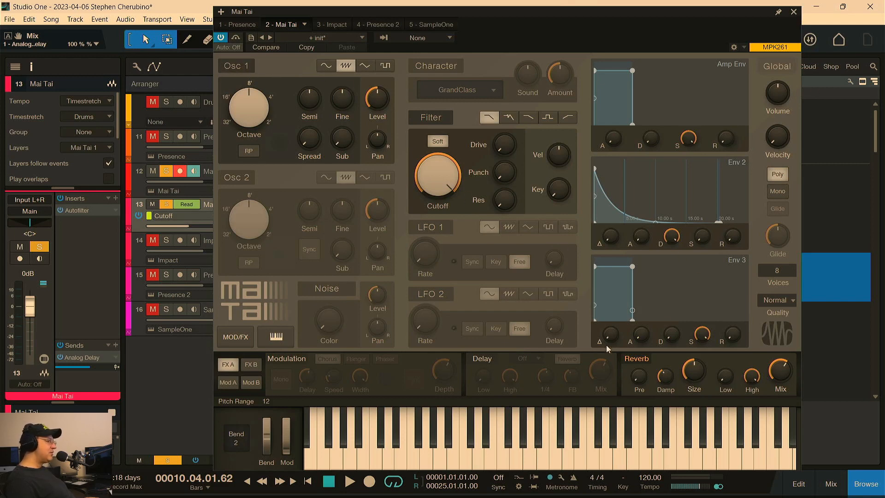
left_click(793, 13)
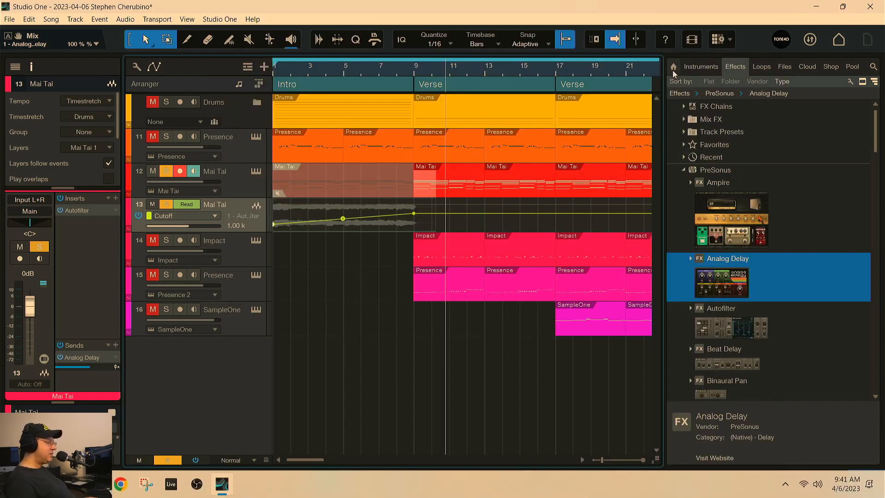
scroll(443, 72, "down", 3)
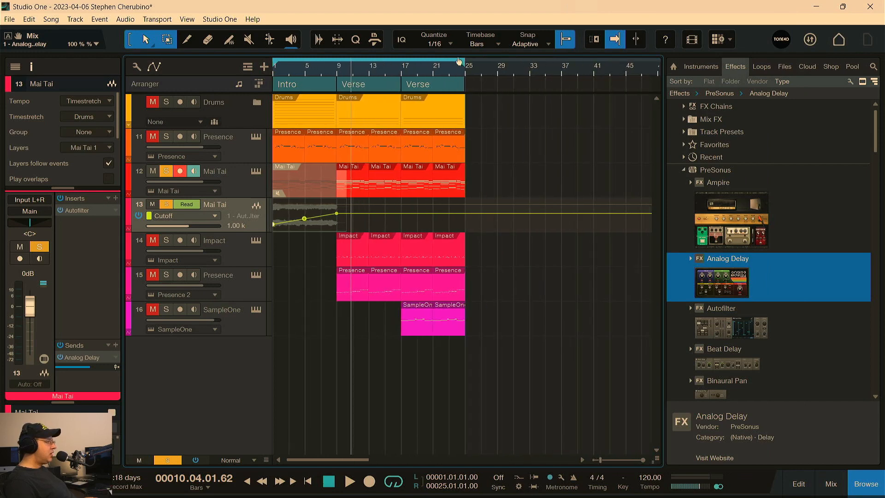
scroll(460, 63, "up", 2)
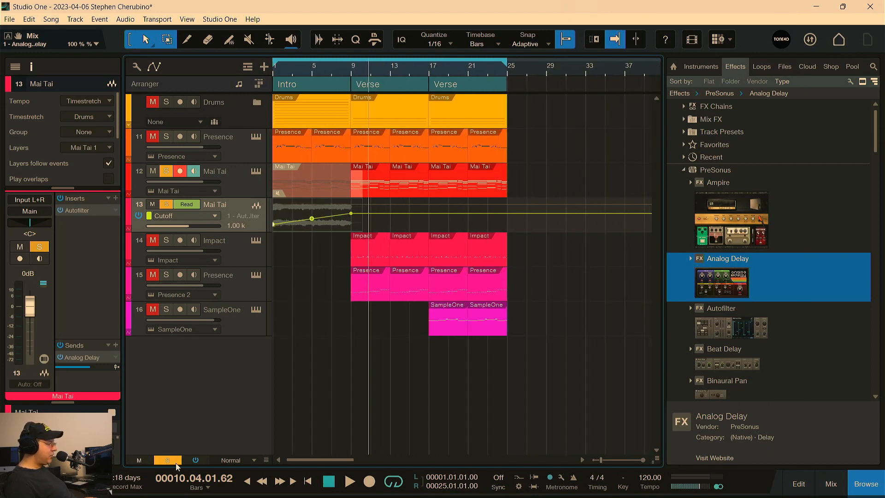
Clear the solo and play the Intro from bar 1 to hear the filtered Mai Tai audio with the other tracks
key("Home")
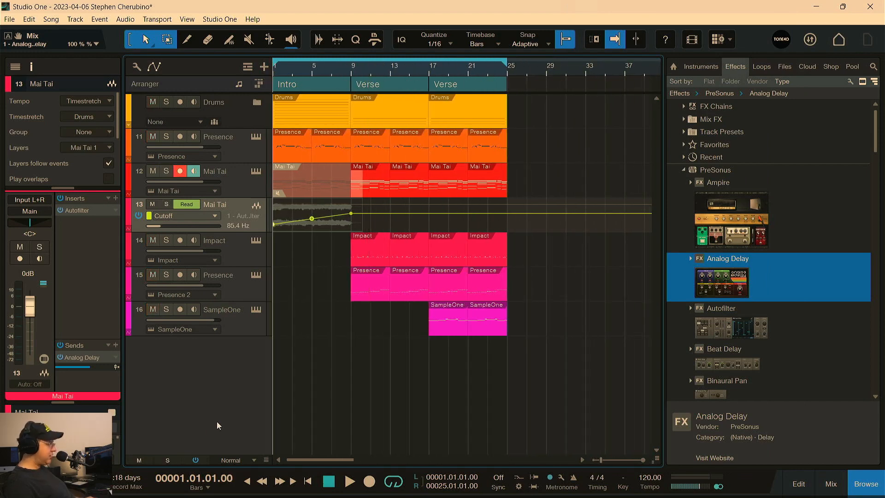
key("space")
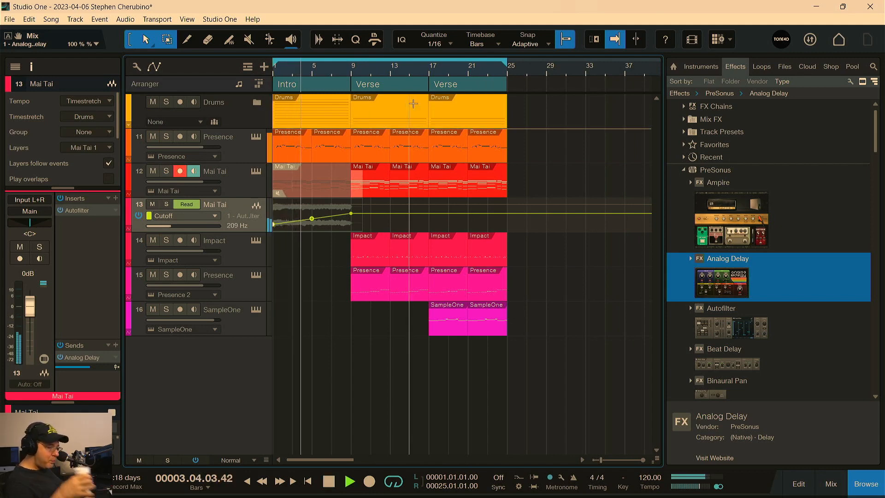
key("space")
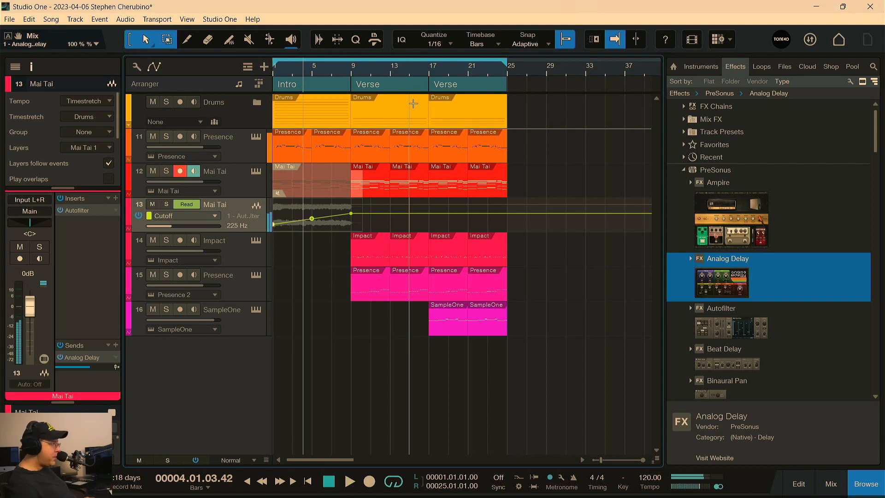
Delete the first Presence event in the Intro on track 11, and start playback from bar 1
left_click(291, 158)
key("Delete")
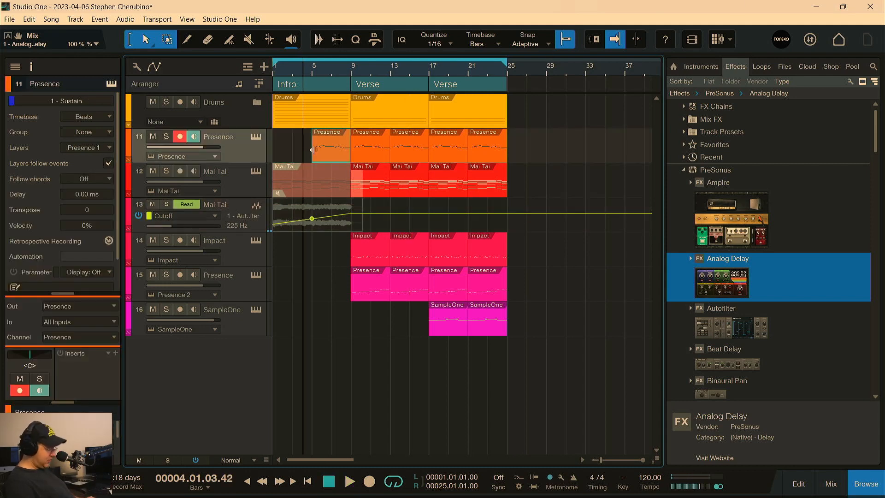
key("comma")
key("space")
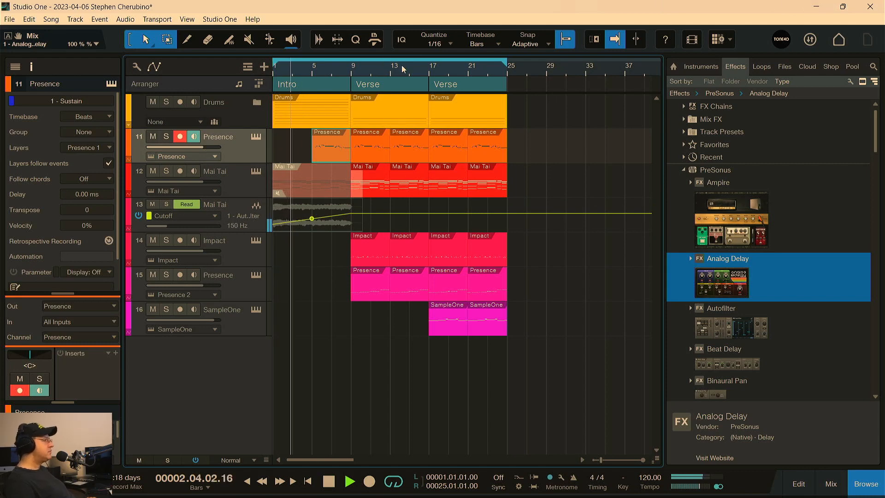
Listen through both Verse sections to the end of the song, with the loop range set from bar 9 to bar 25
mouse_move(402, 65)
left_mouse_down()
mouse_move(404, 71)
mouse_move(407, 57)
left_mouse_up()
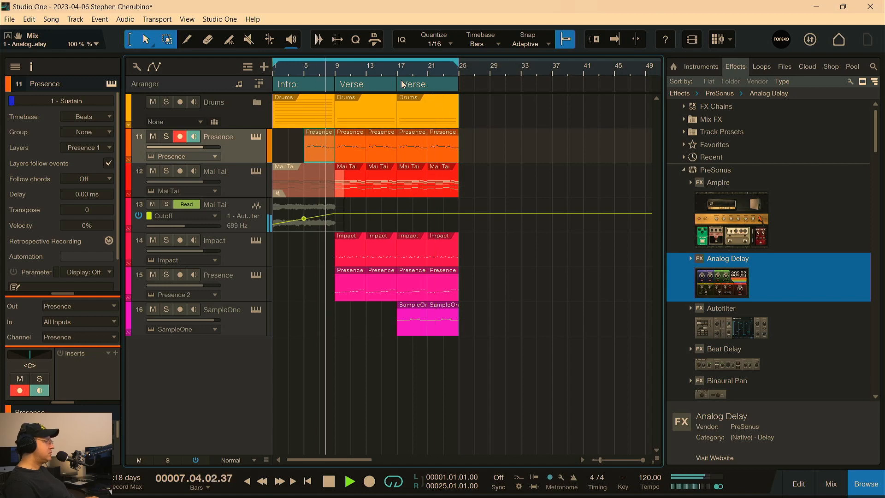
left_click_drag(375, 65, 389, 75)
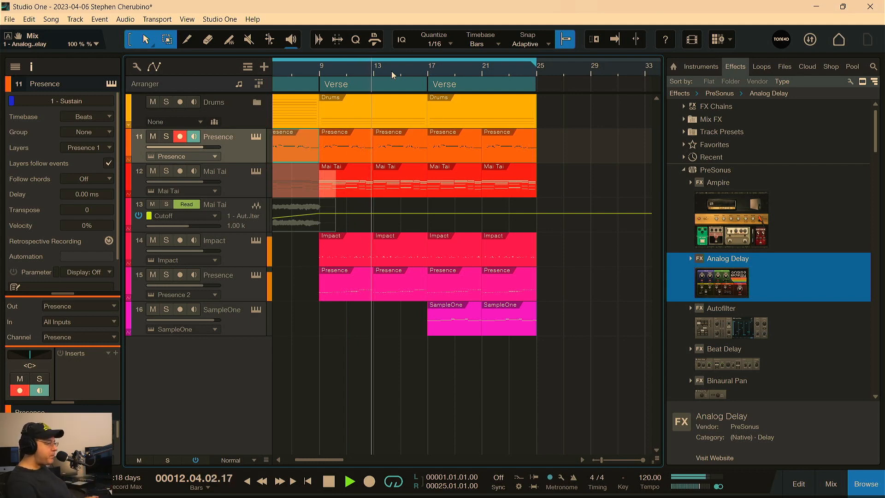
mouse_move(560, 494)
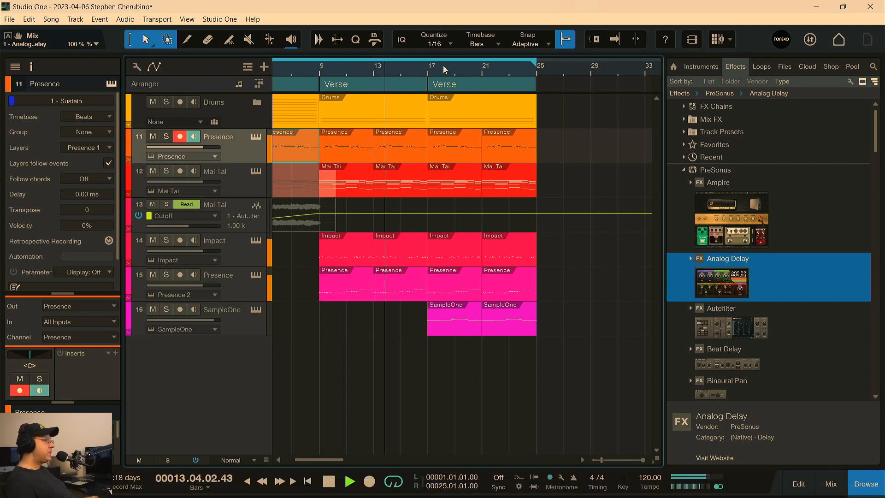
left_click_drag(438, 73, 446, 57)
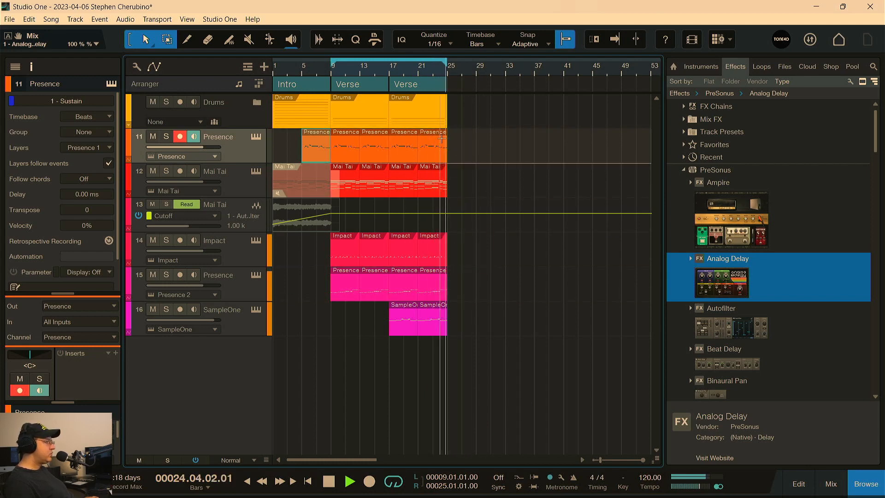
left_click_drag(427, 73, 424, 118)
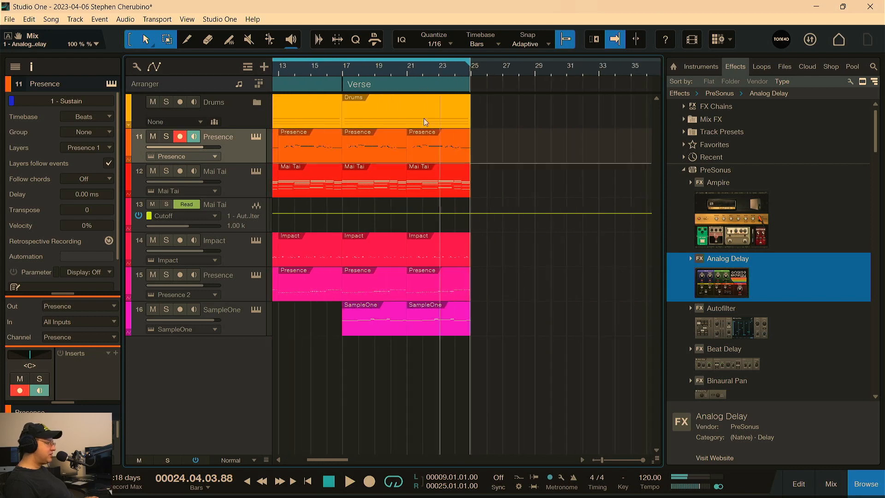
Replace the second SampleOne event in the last Verse with a duplicate of the first one
left_click(417, 329)
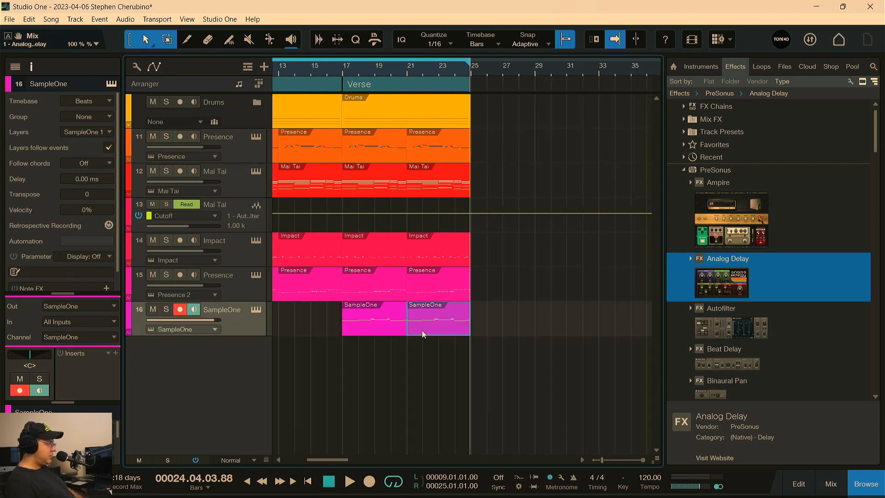
key("Delete")
left_click(394, 331)
key("d")
Open the duplicated SampleOne event's notes, play them from just before bar 21, and close the note editor
double_click(427, 323)
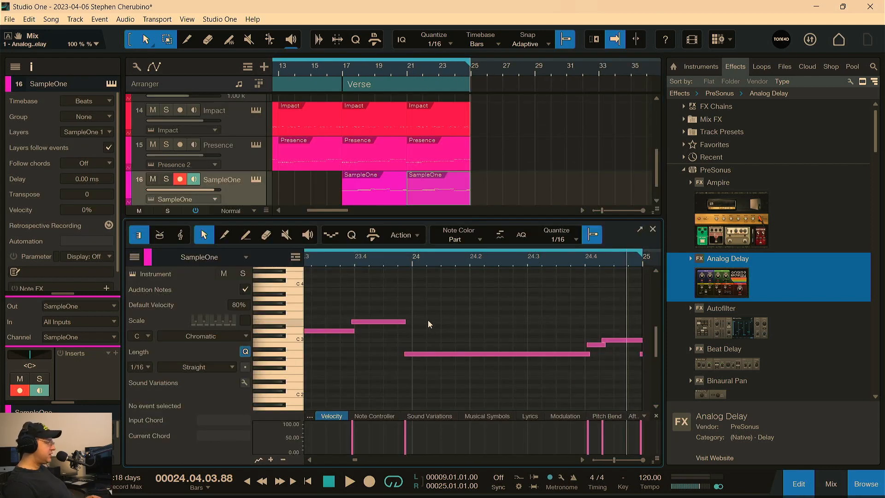
left_click(317, 261)
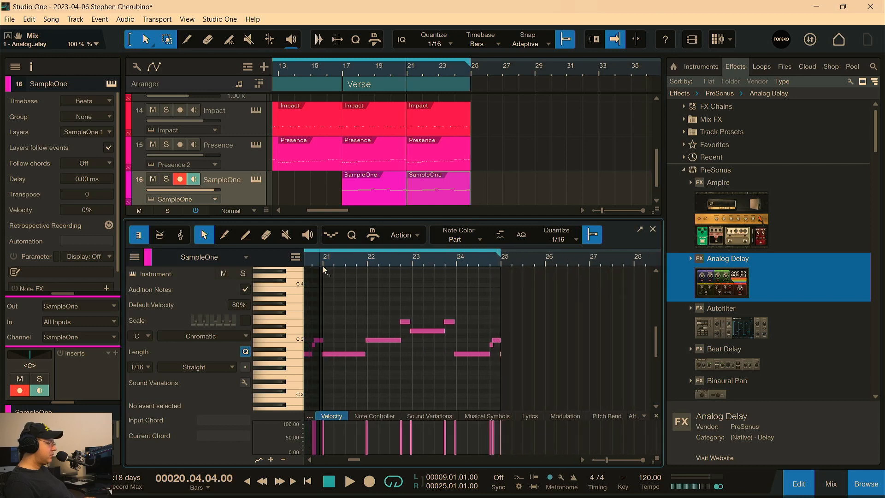
key("space")
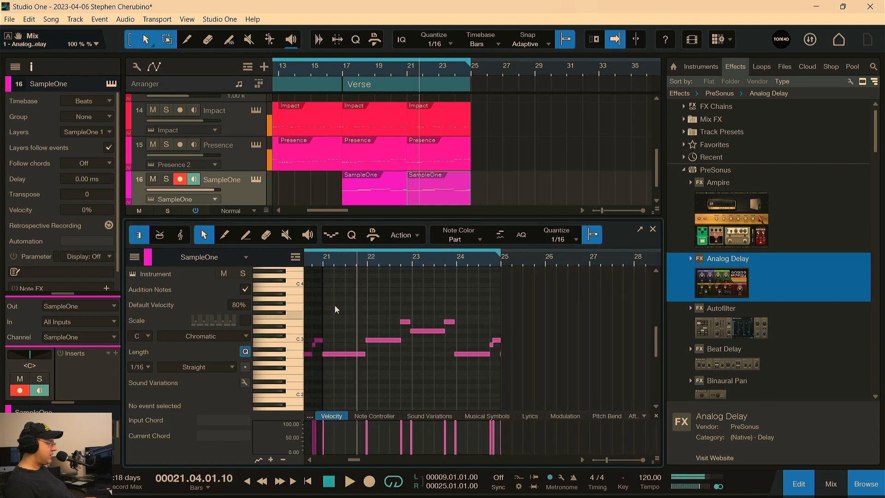
key("space")
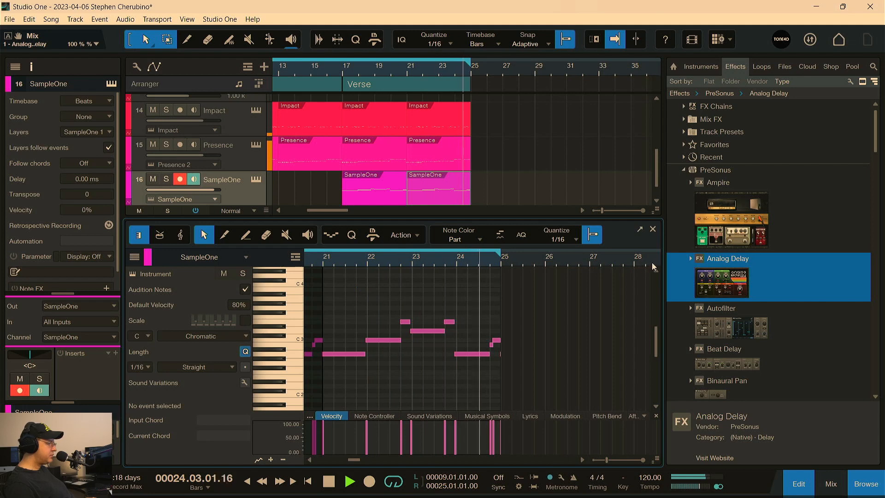
key("space")
left_click(653, 229)
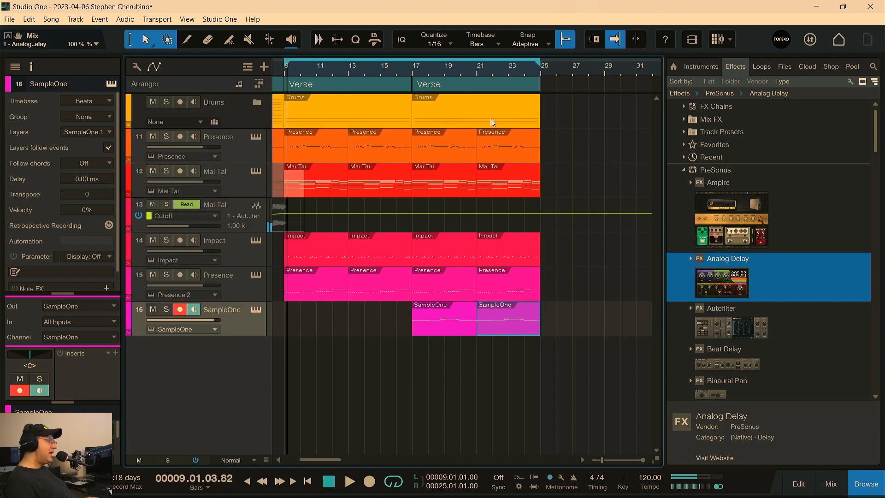
Open the SampleOne instrument on track 16 to view its sample and settings, and close it
left_click_drag(453, 65, 513, 65)
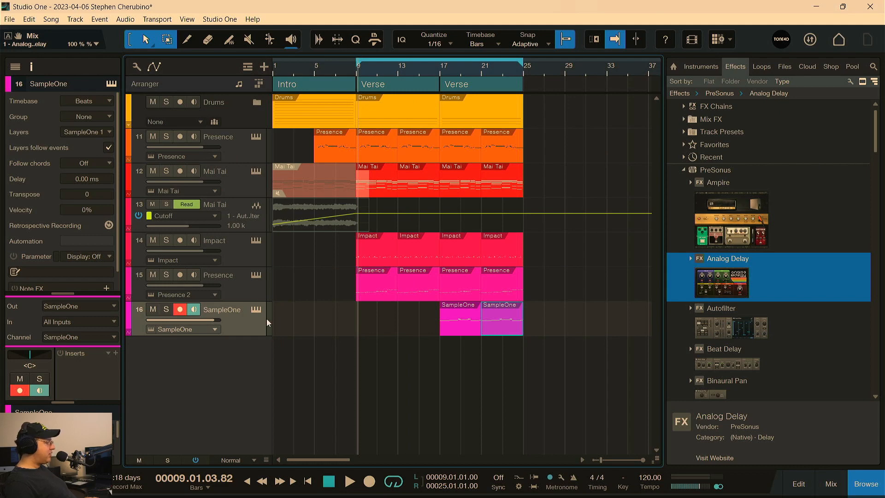
left_click(256, 310)
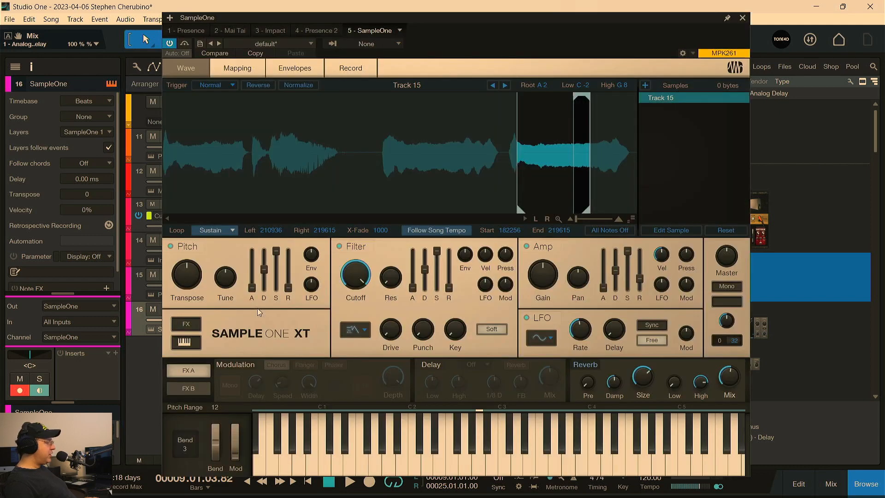
left_click(742, 18)
Add another SampleOne instrument on a new track below the existing SampleOne track
left_click(686, 170)
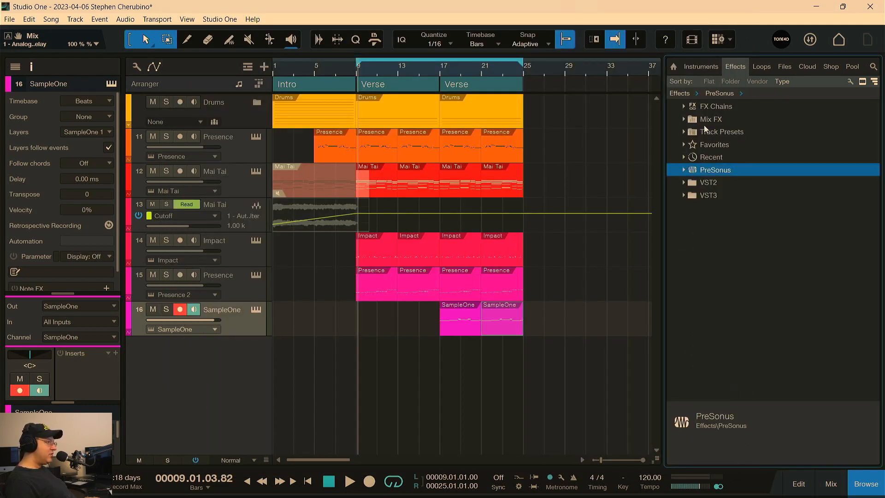
left_click(701, 67)
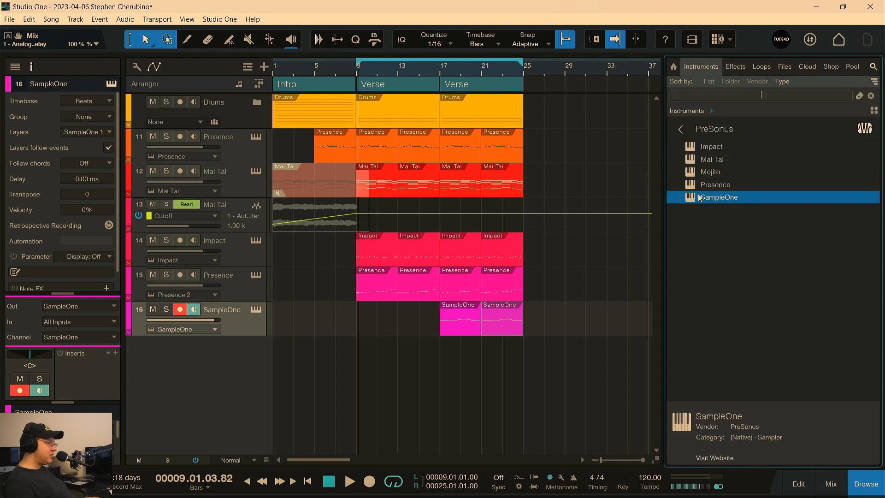
left_click_drag(699, 197, 487, 369)
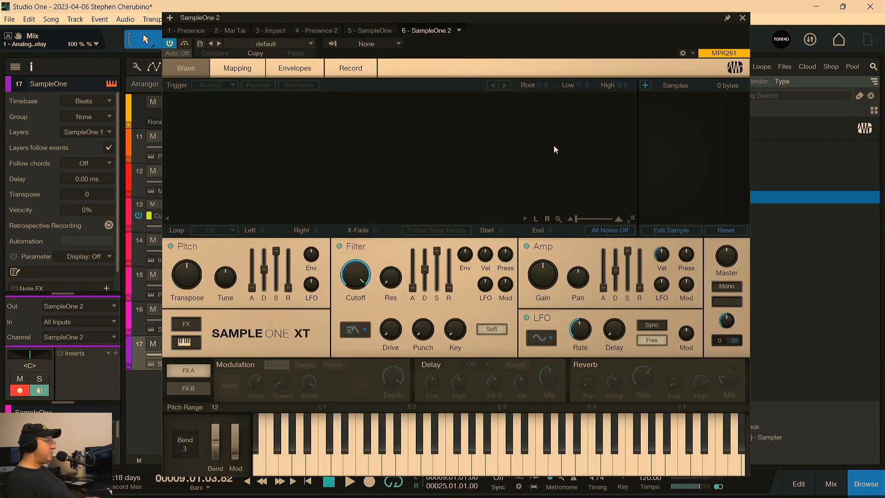
Record a short vocal sample from Input L+R directly into the new SampleOne instrument
left_click(350, 70)
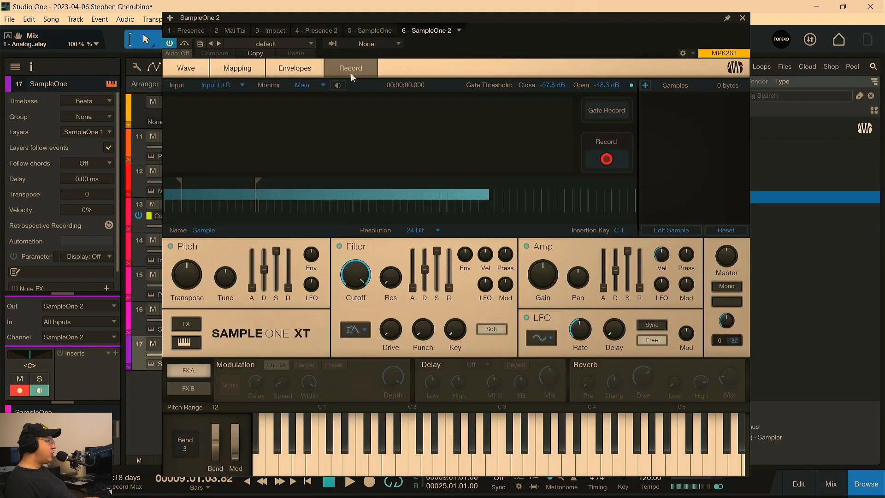
left_click(607, 160)
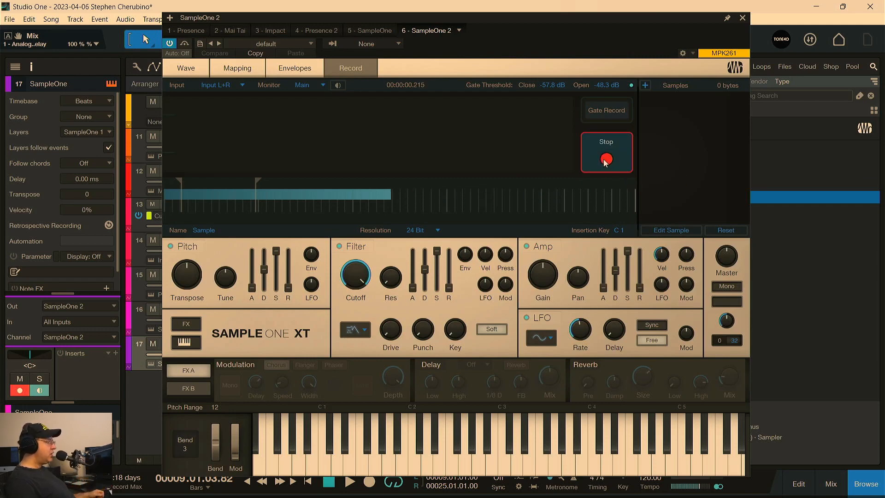
left_click(606, 160)
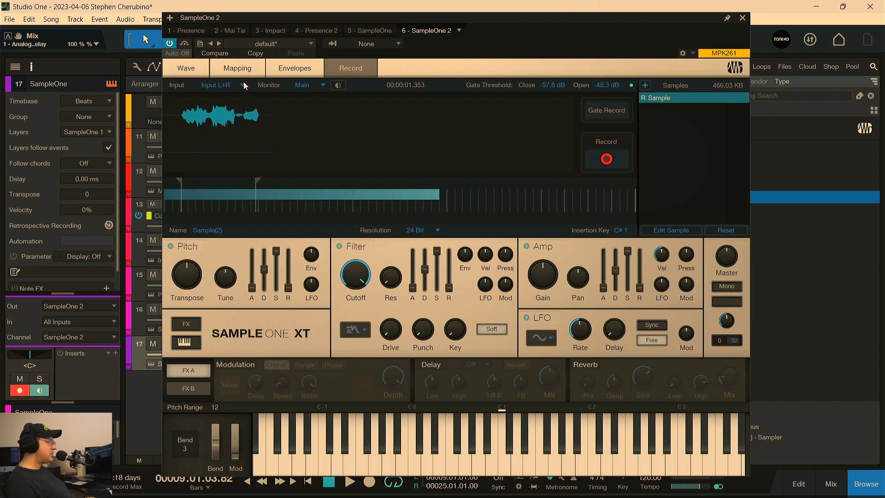
Check the new SampleOne's recording input options and close the instrument window
left_click(233, 86)
left_click(232, 85)
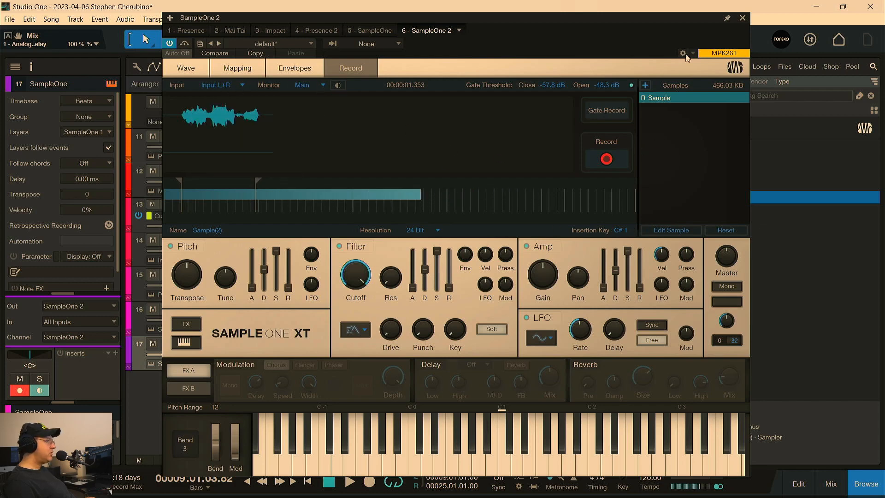
left_click(742, 18)
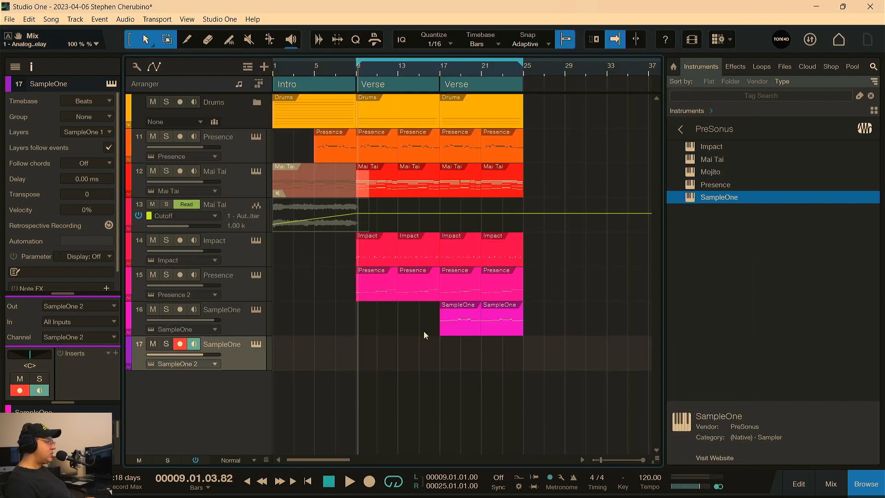
Look over the installed sound sets in the file browser and collapse the Synthspiration folder
left_click_drag(403, 74, 483, 75)
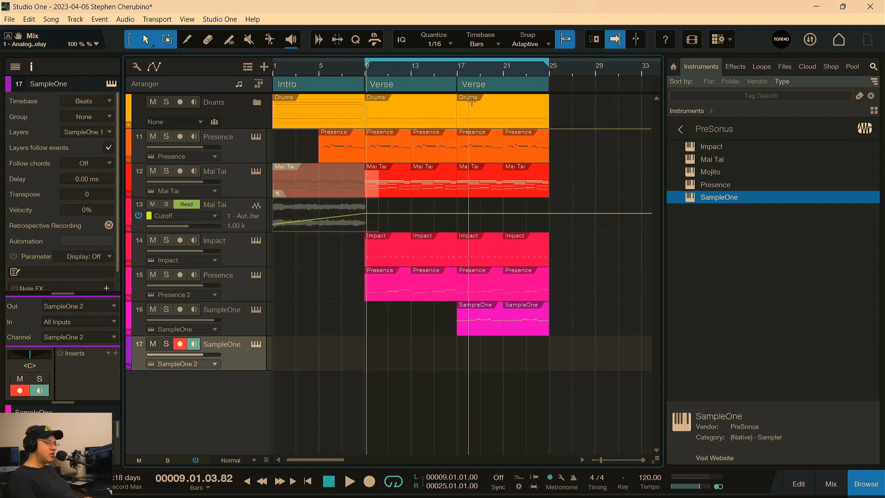
left_click(784, 68)
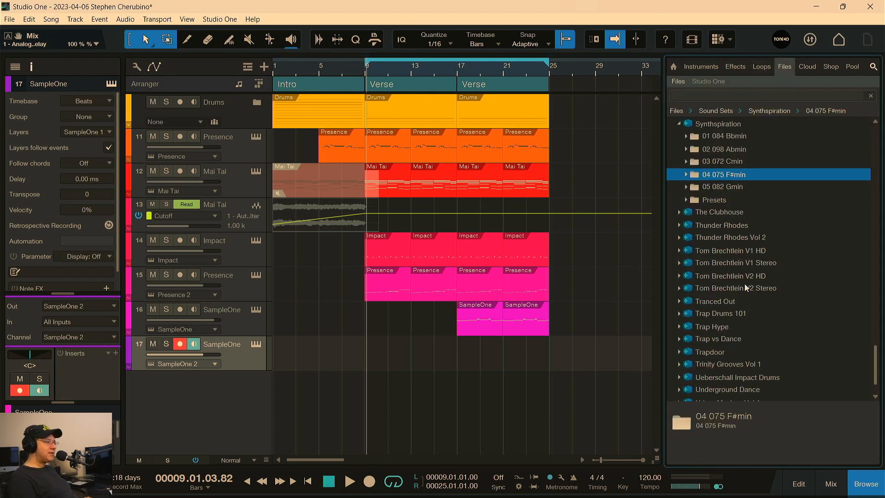
left_click(680, 124)
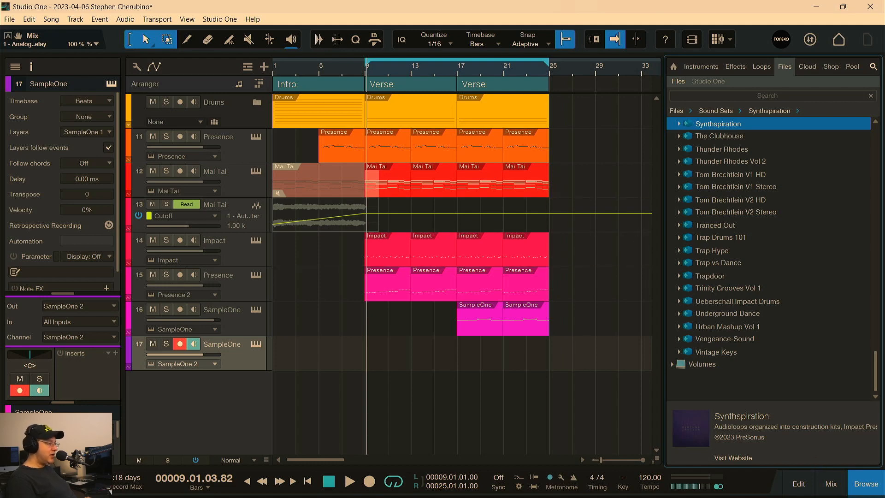
mouse_move(408, 488)
left_click(197, 485)
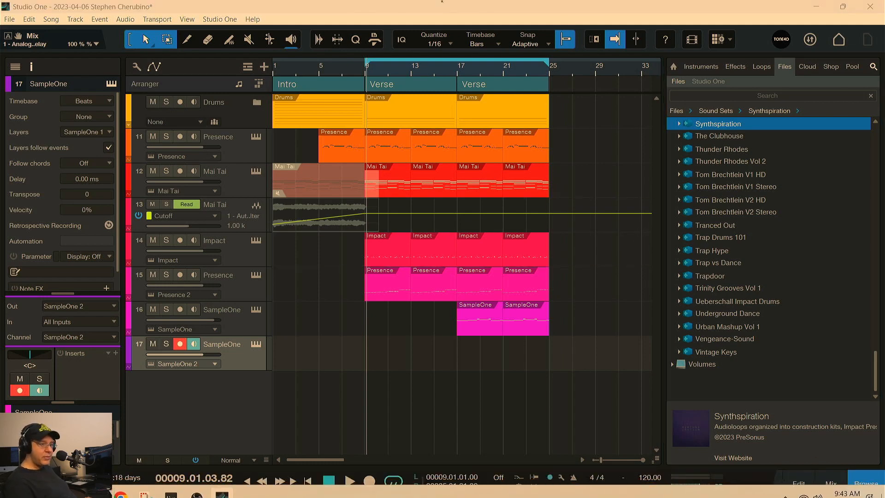